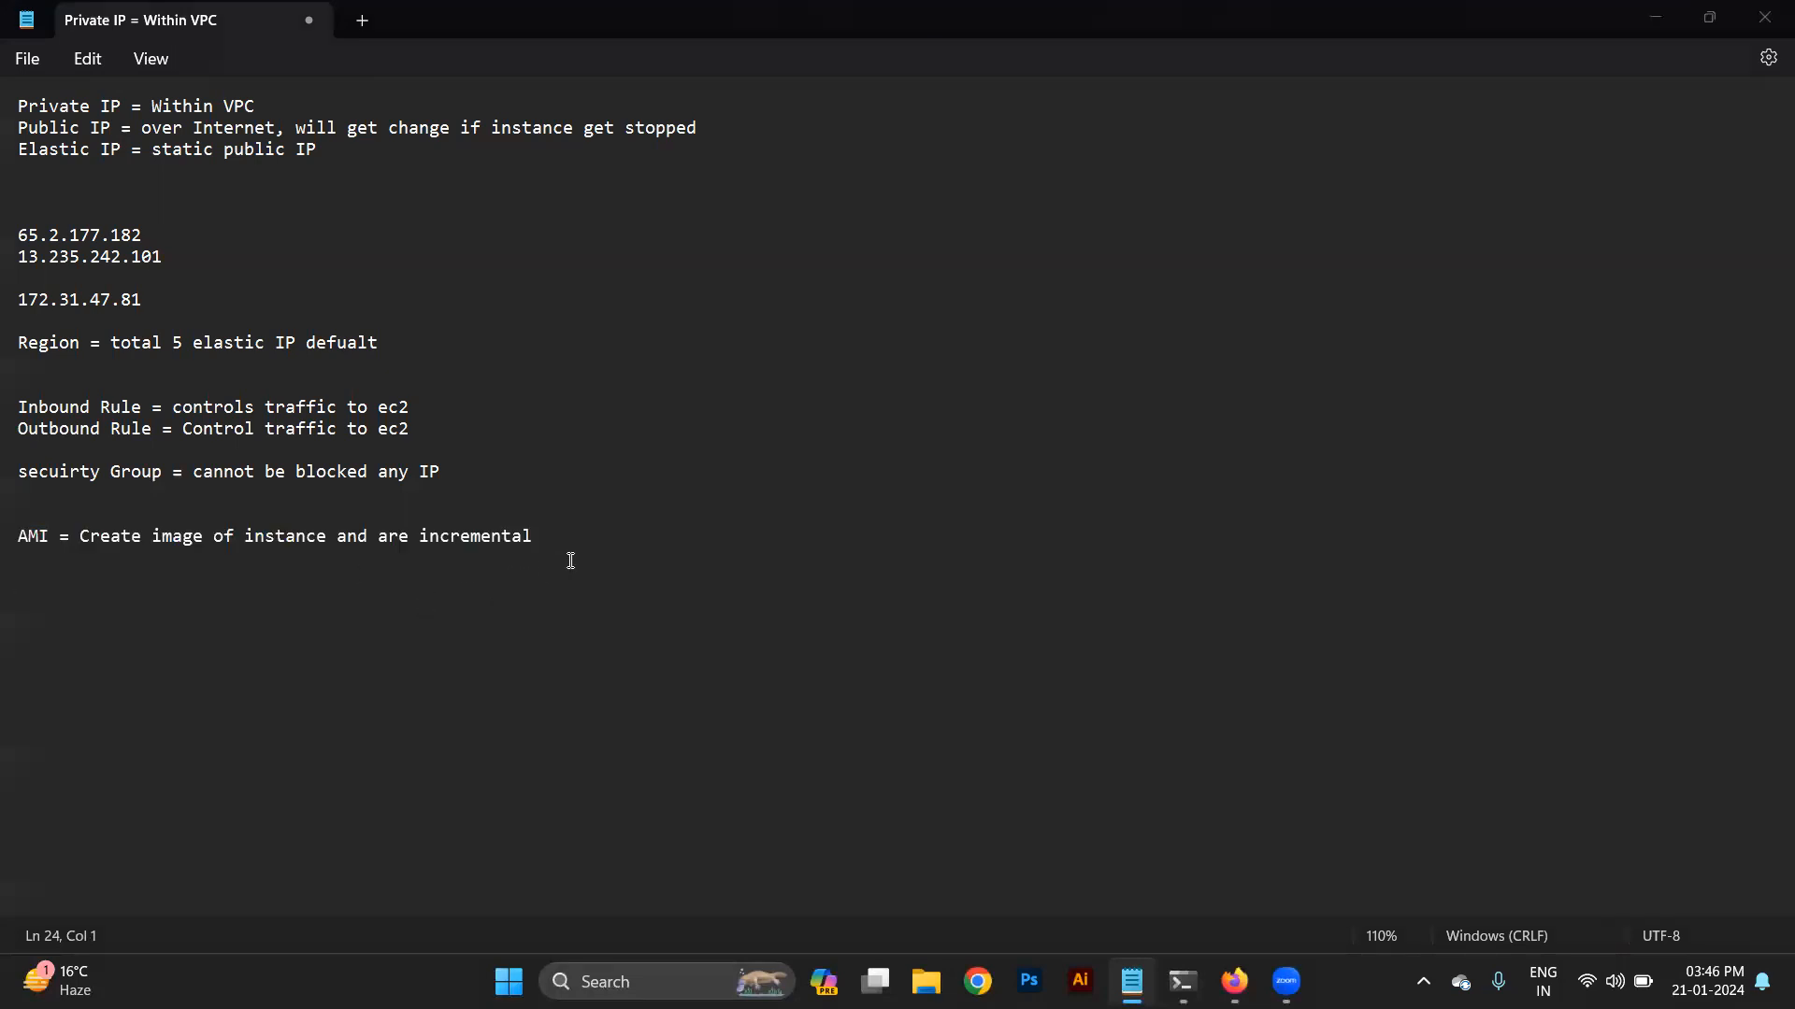
Switch to the EC2 console in Firefox and view the system log of the First instance
key(alt+Tab)
key(alt+Tab)
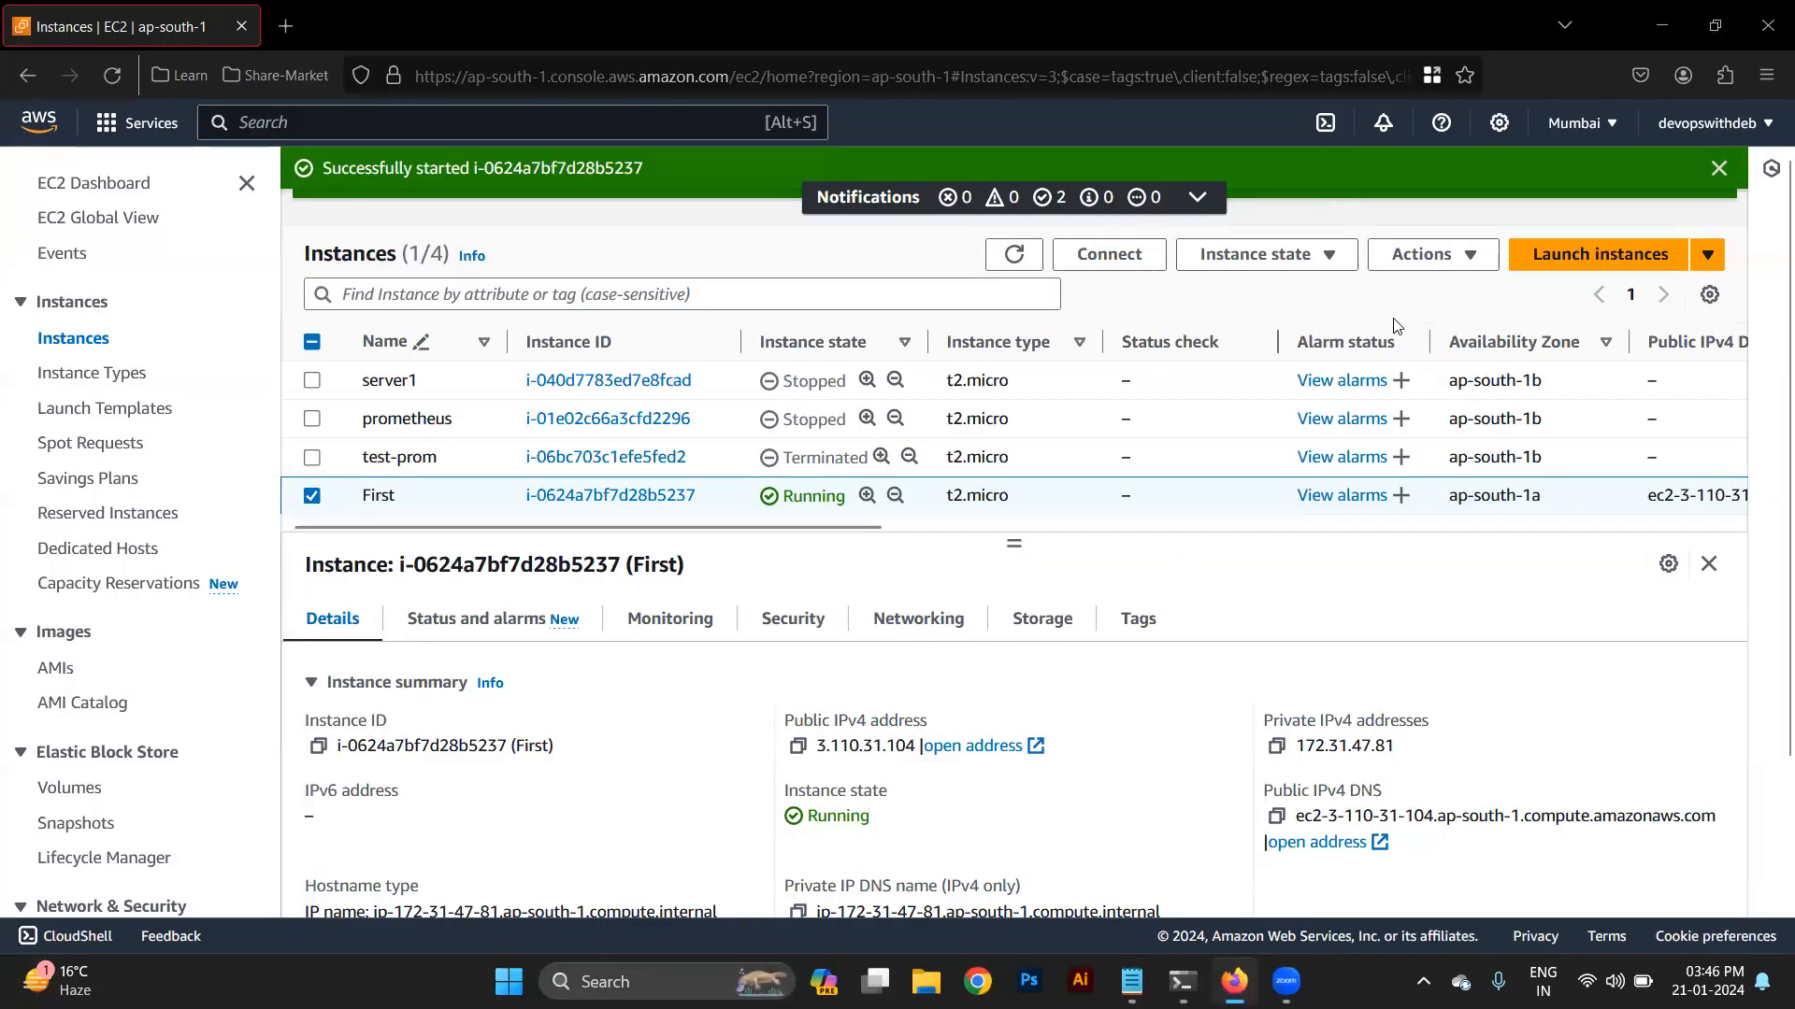
click(1404, 262)
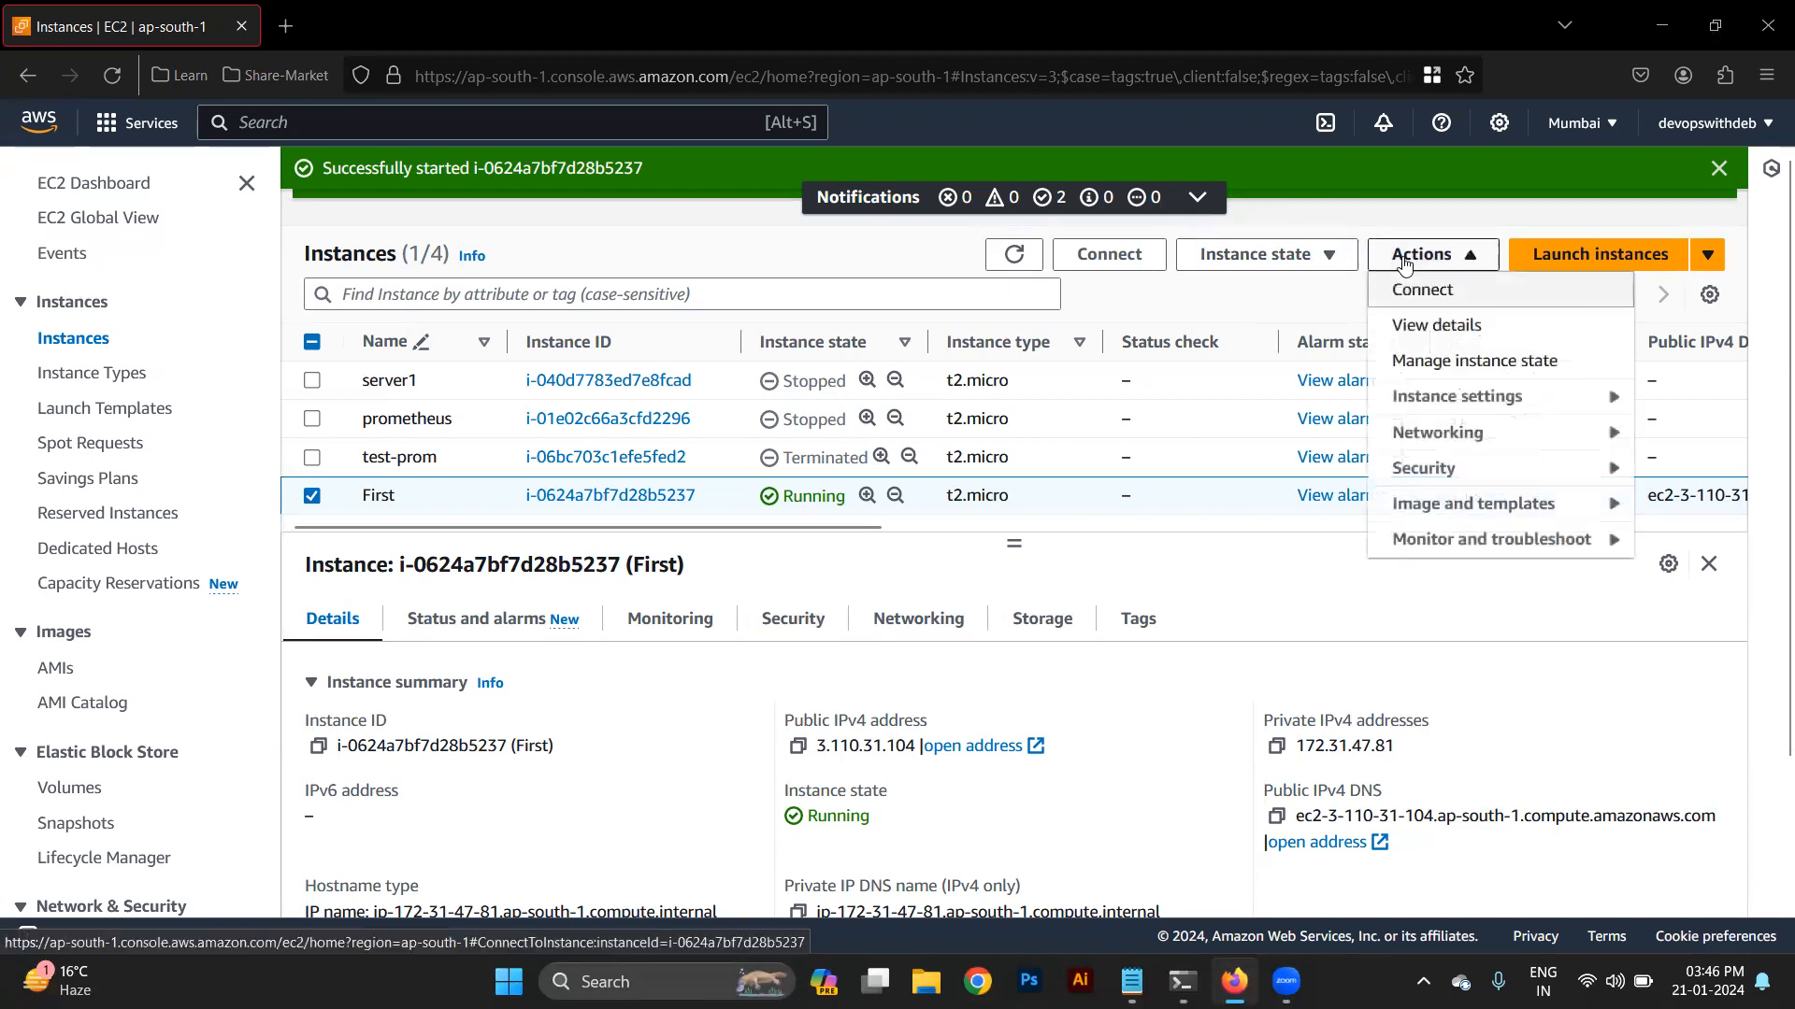
mouse_move(1434, 515)
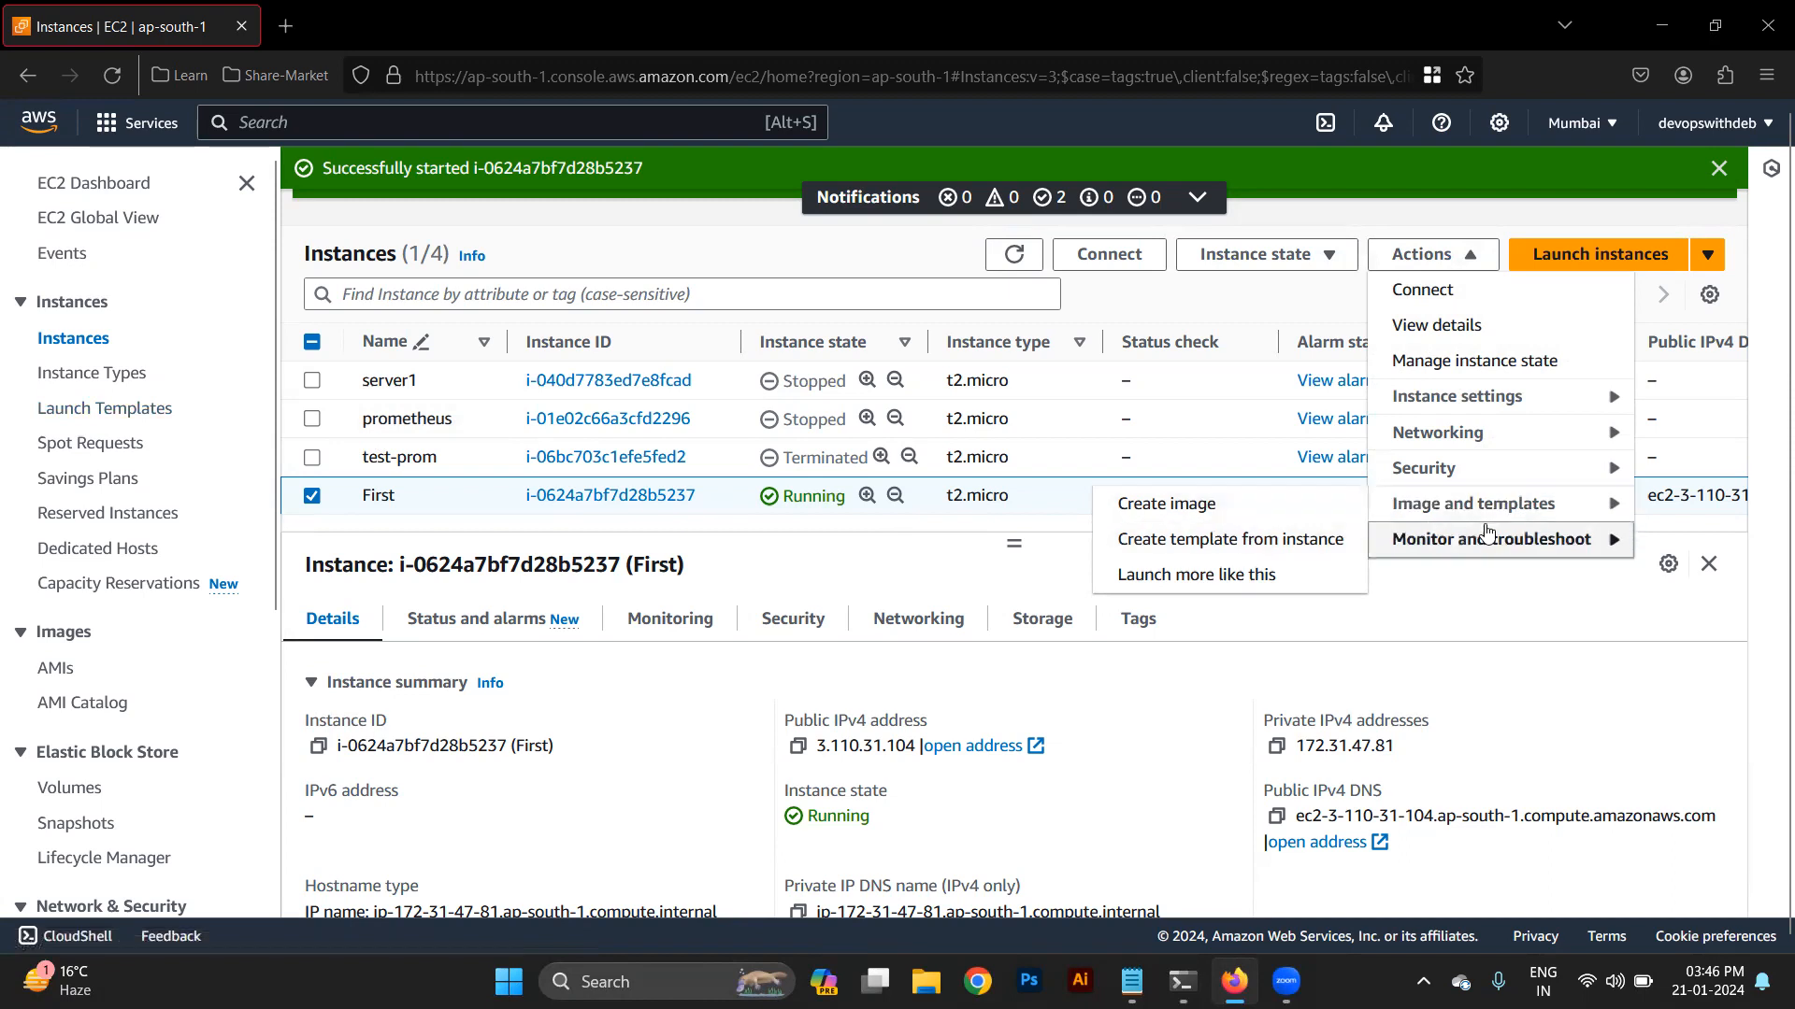
mouse_move(1513, 542)
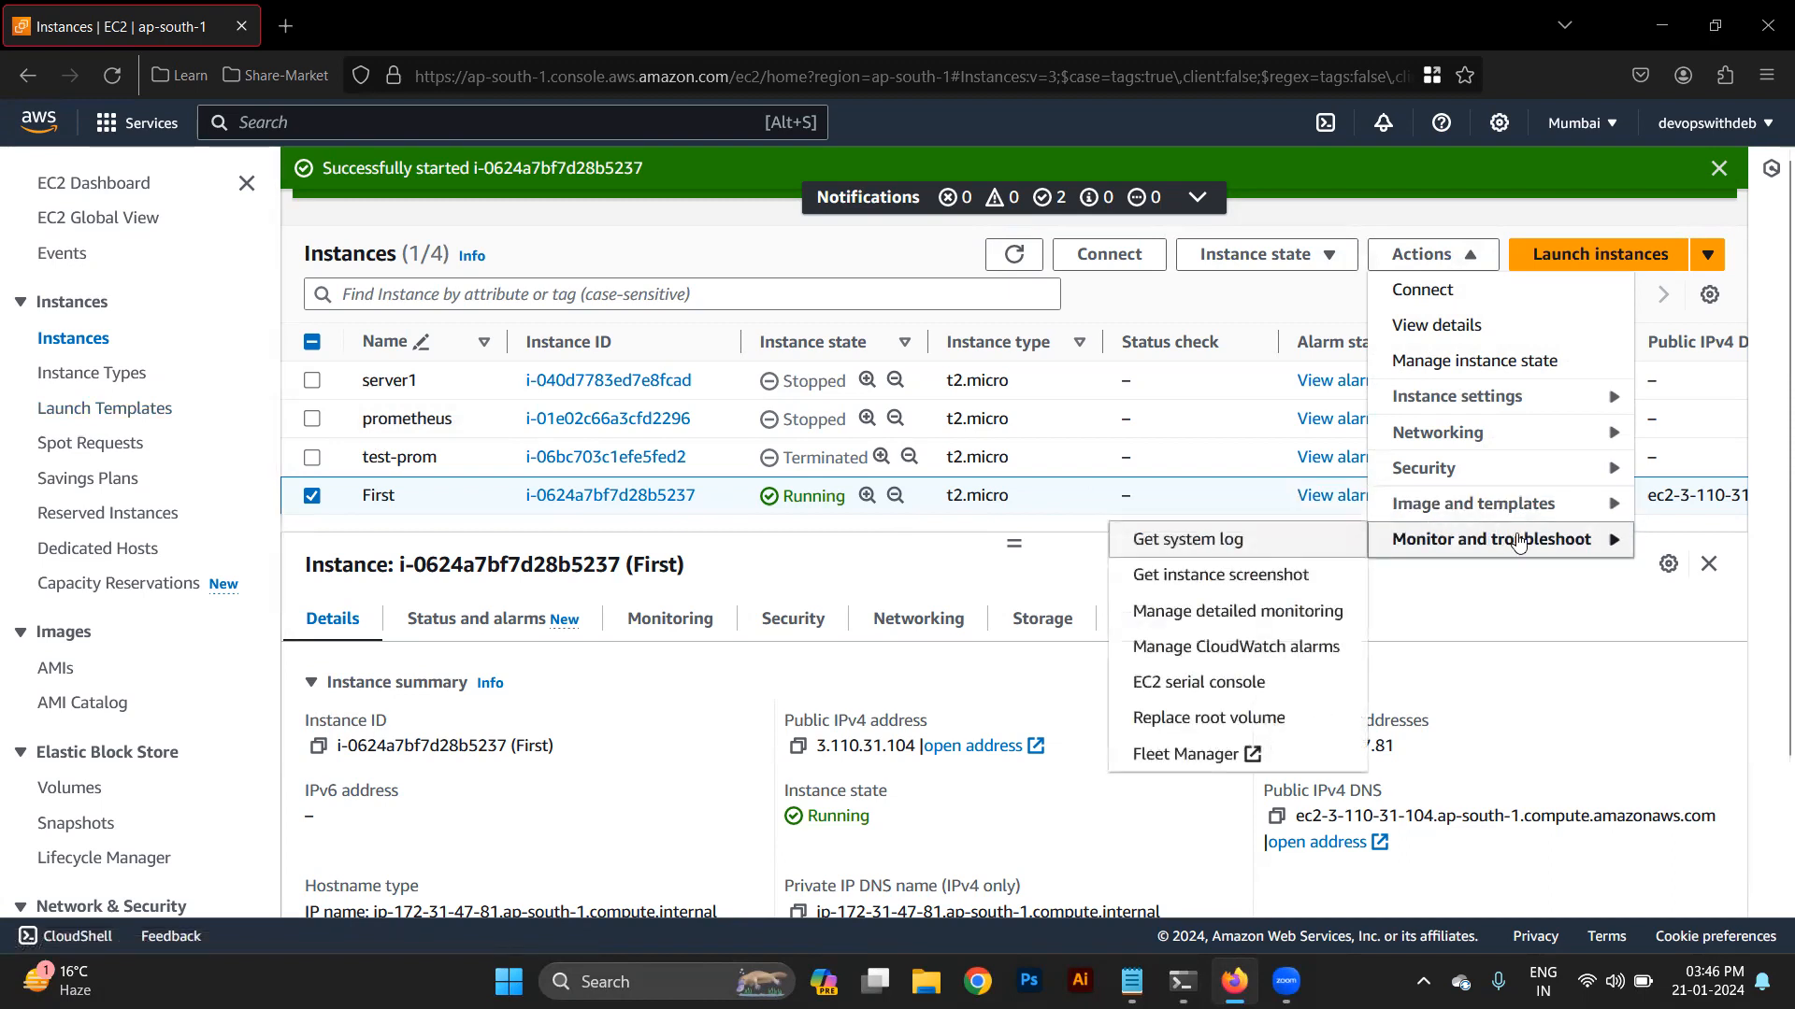
click(1251, 543)
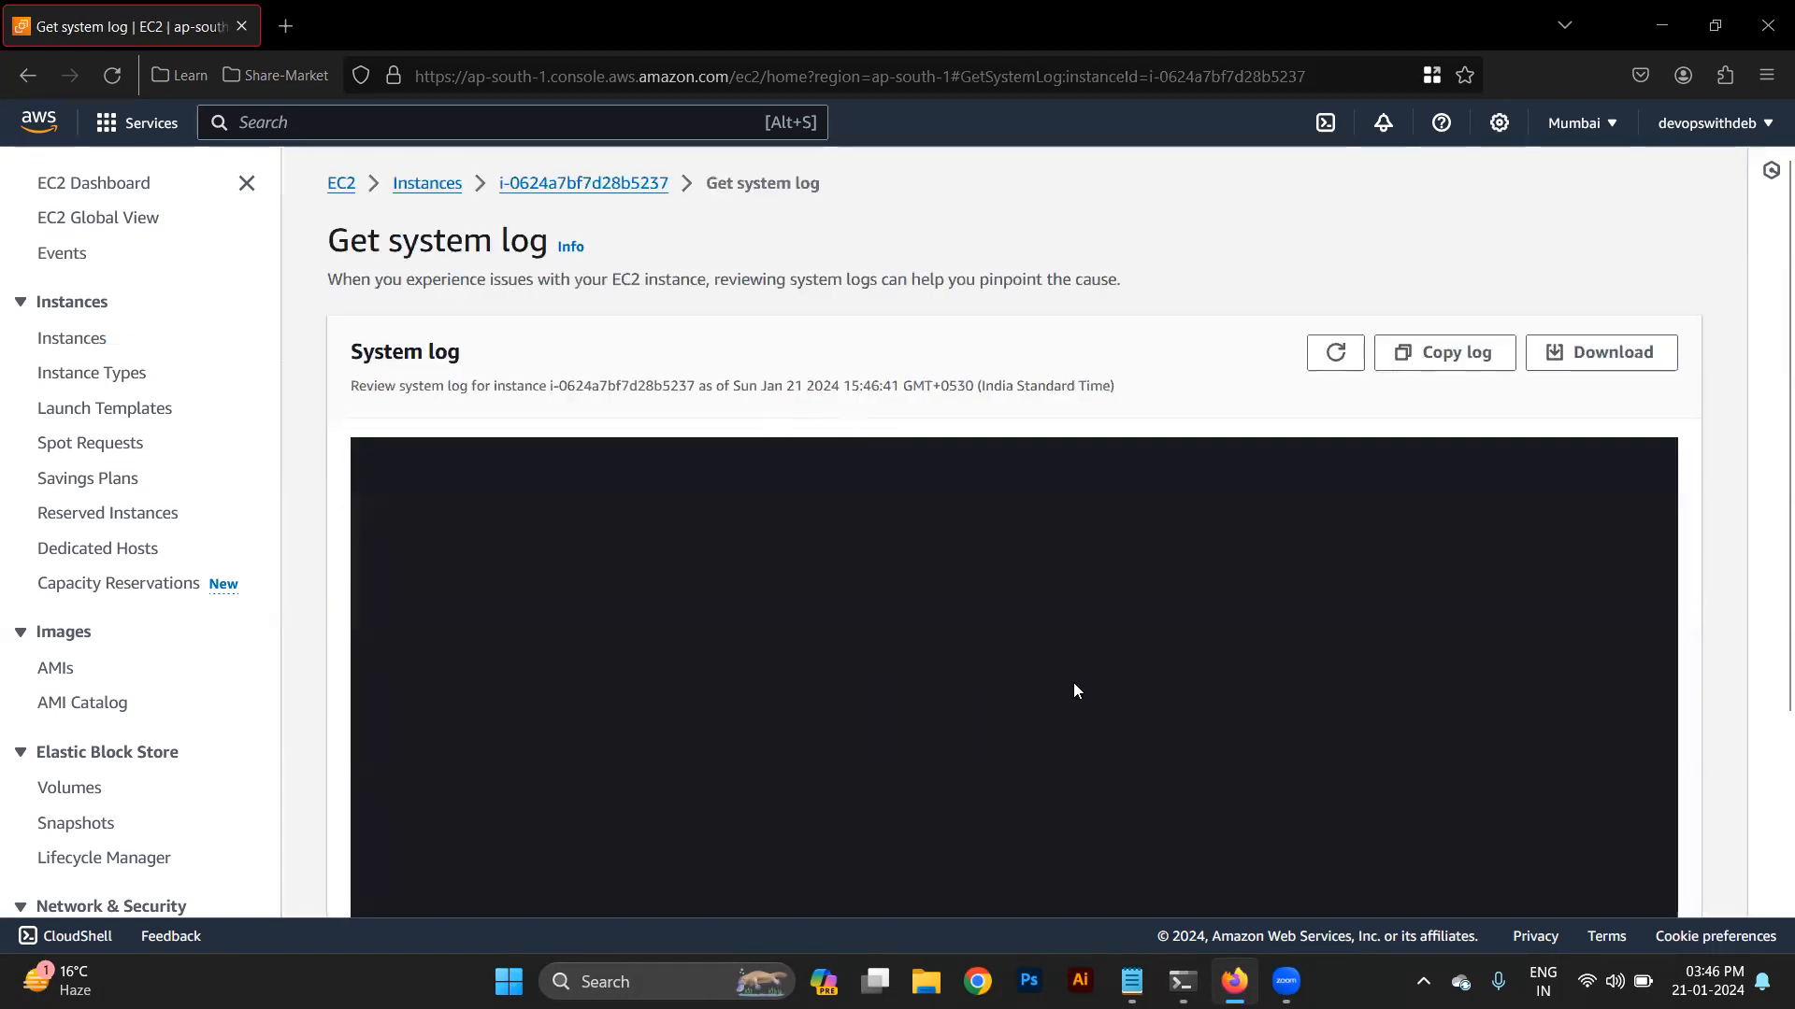
scroll(1297, 557, down, 3)
scroll(1296, 556, up, 3)
scroll(1381, 633, down, 3)
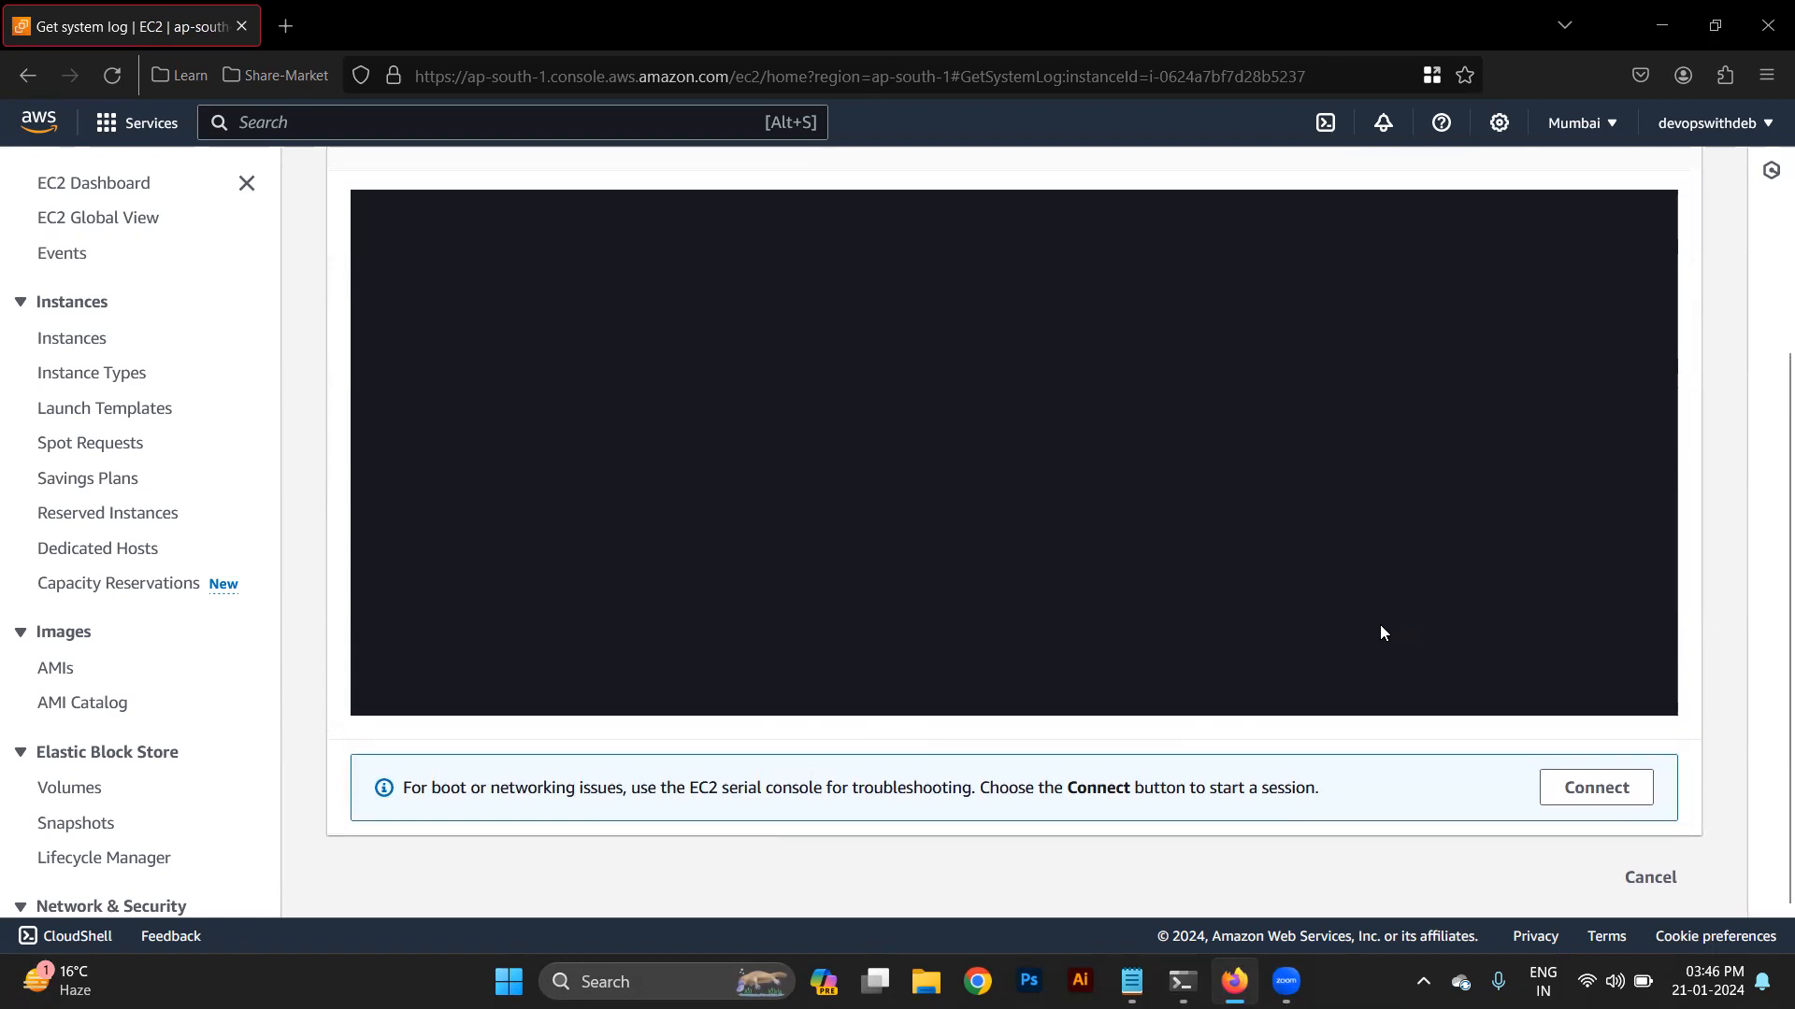
scroll(1379, 624, up, 3)
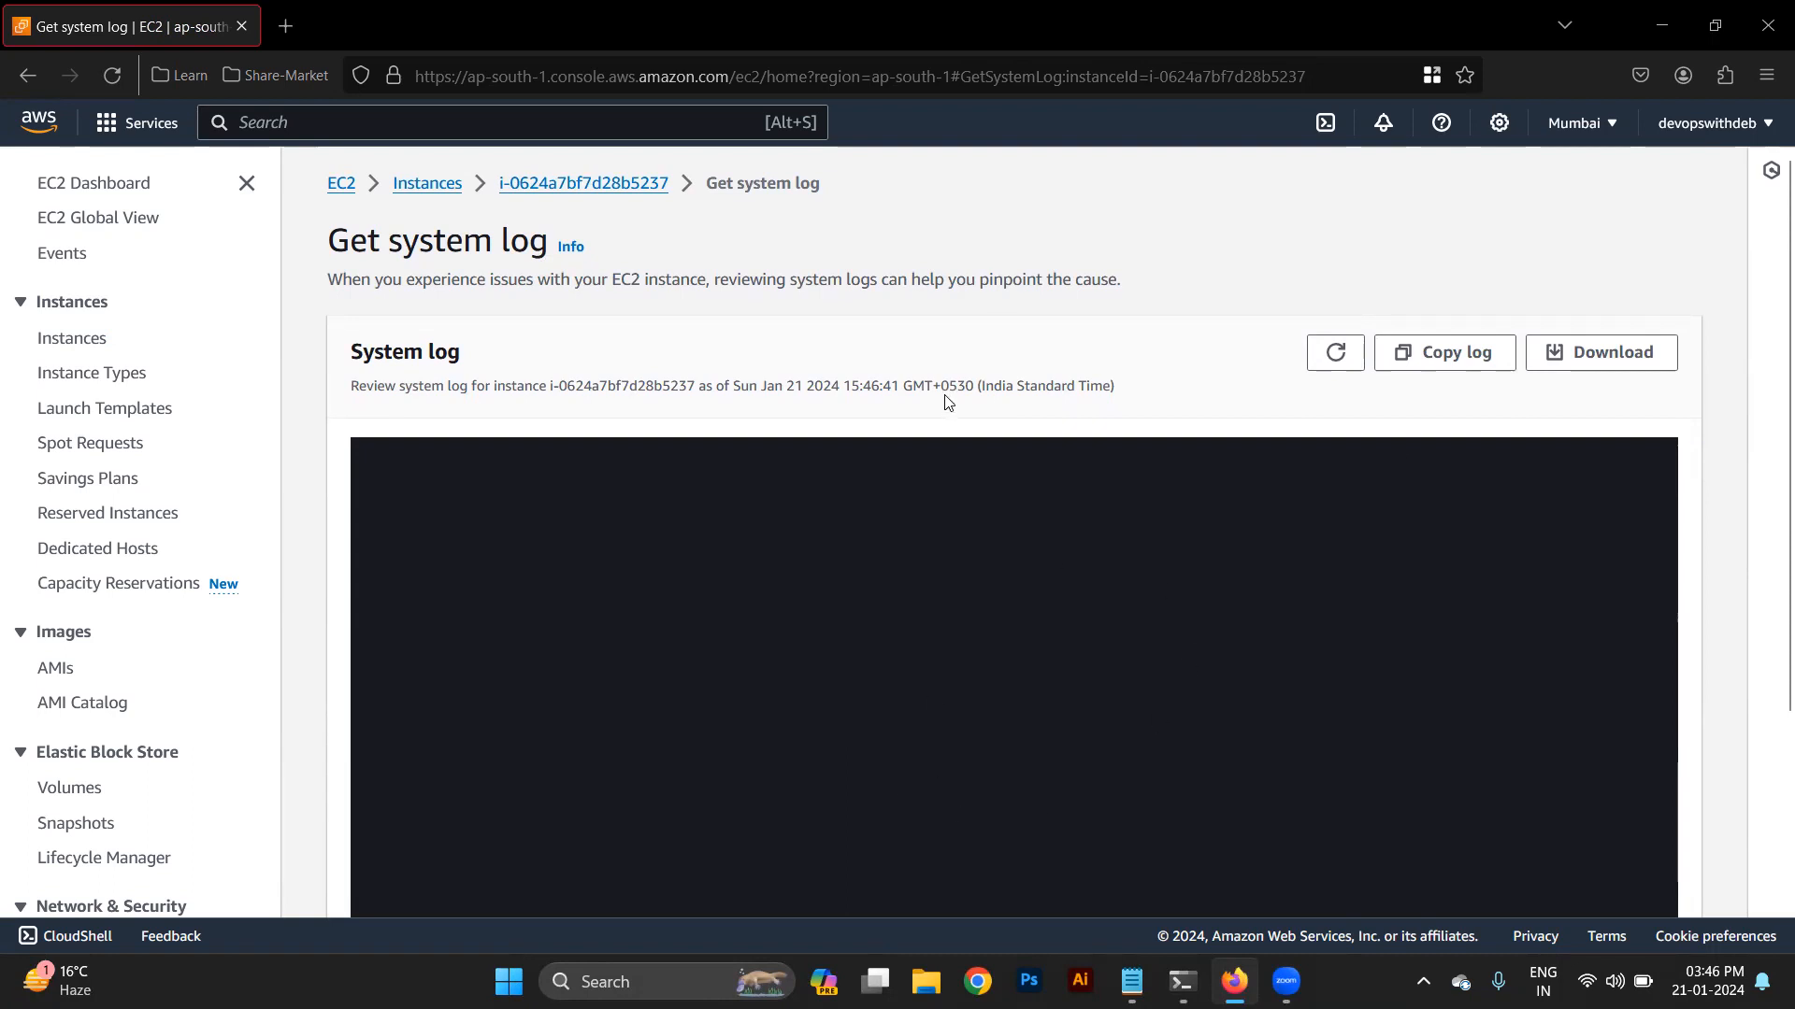
Get an instance screenshot of the First instance from its summary page and look through it
click(603, 182)
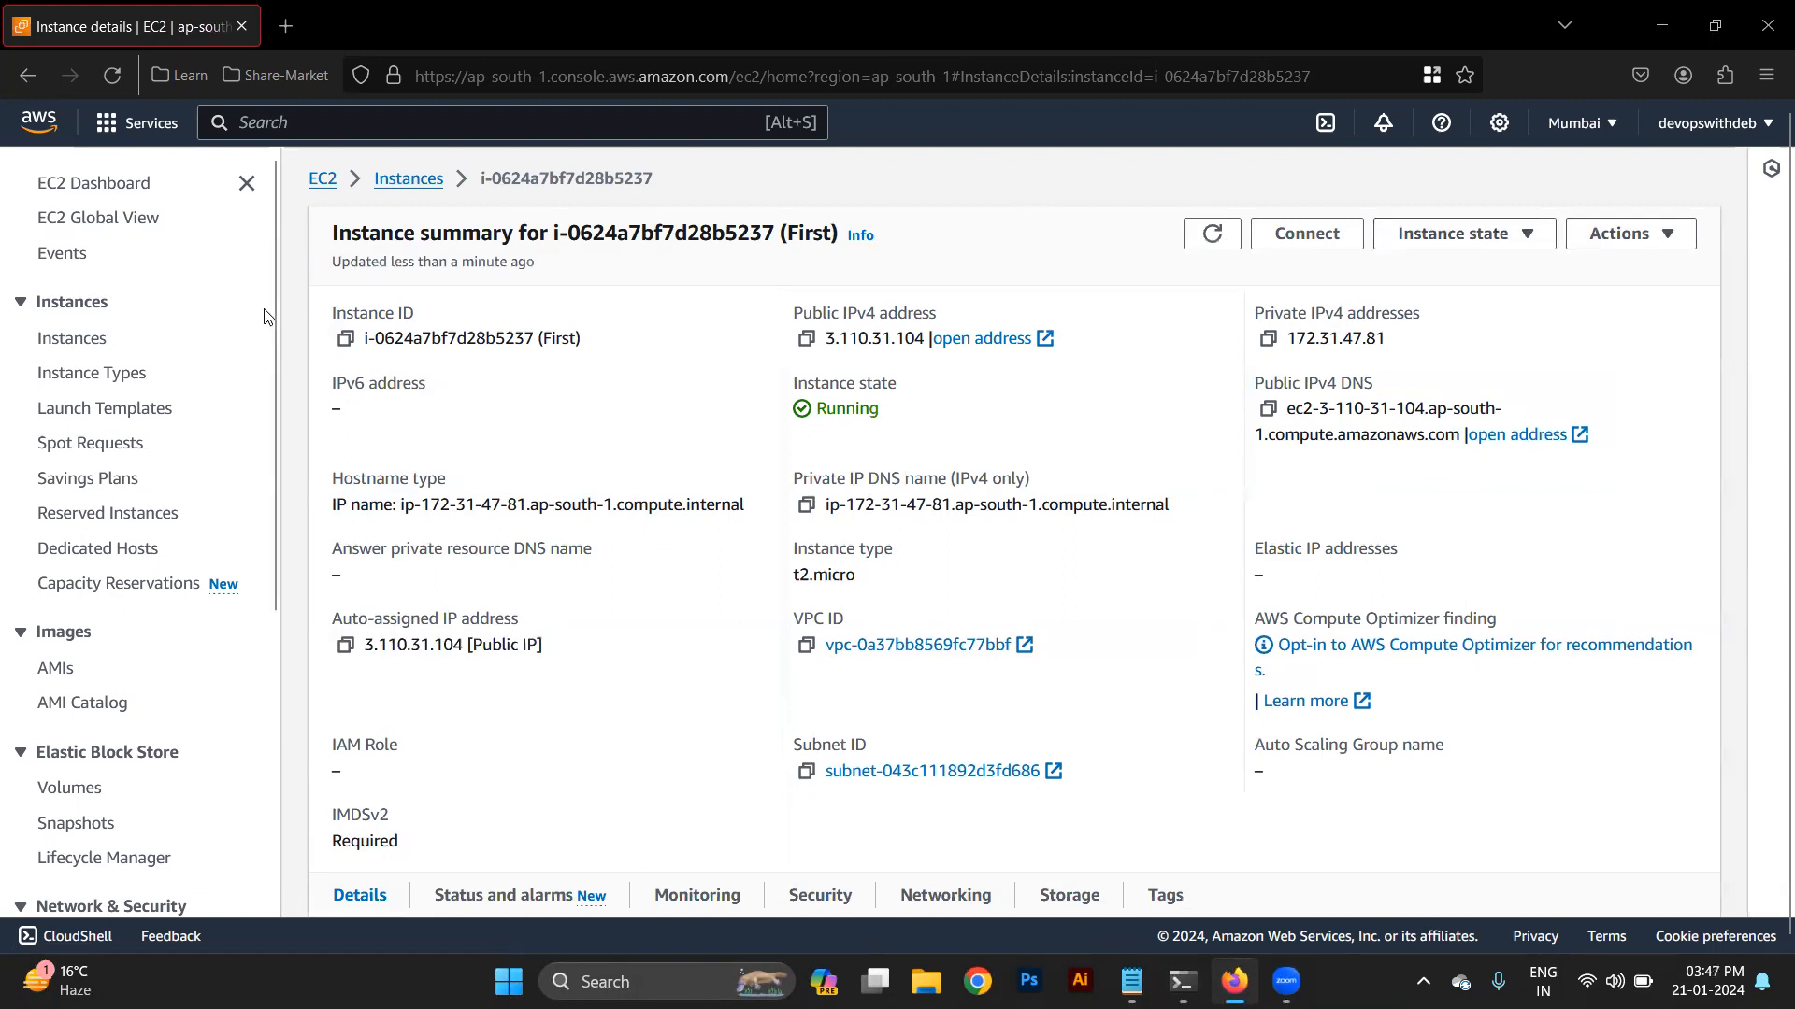
click(1622, 235)
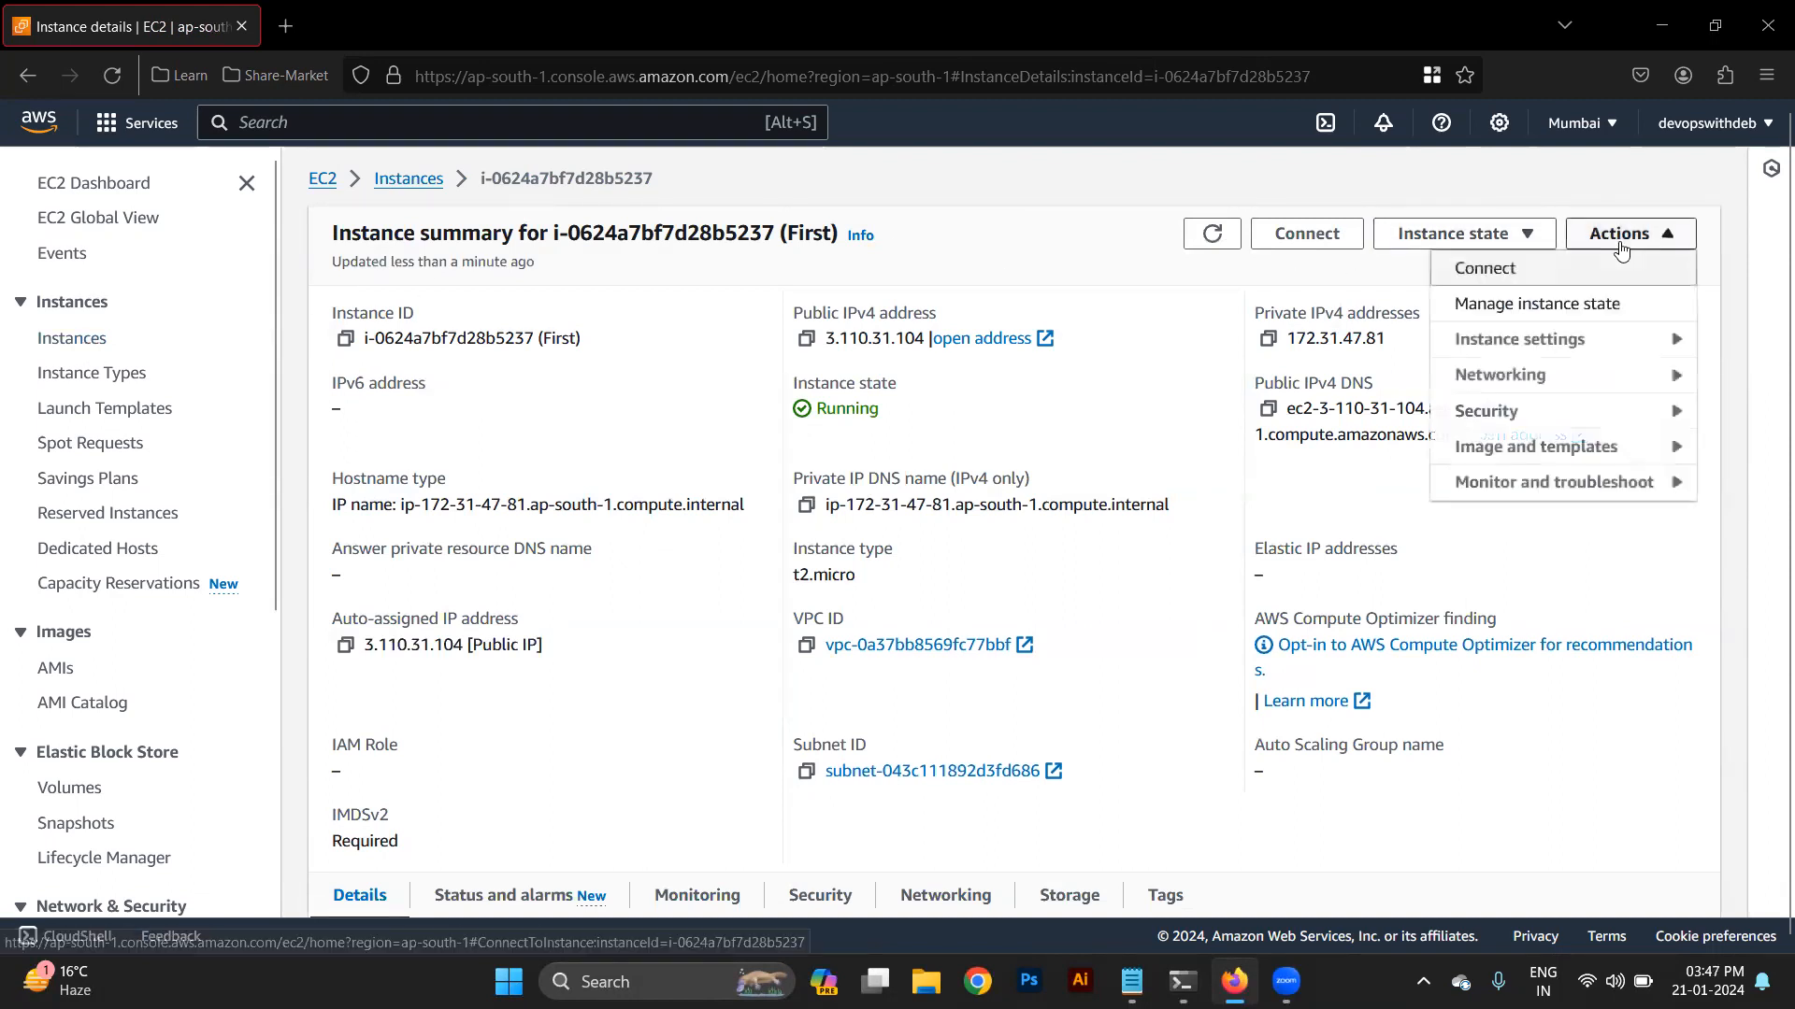
mouse_move(1592, 498)
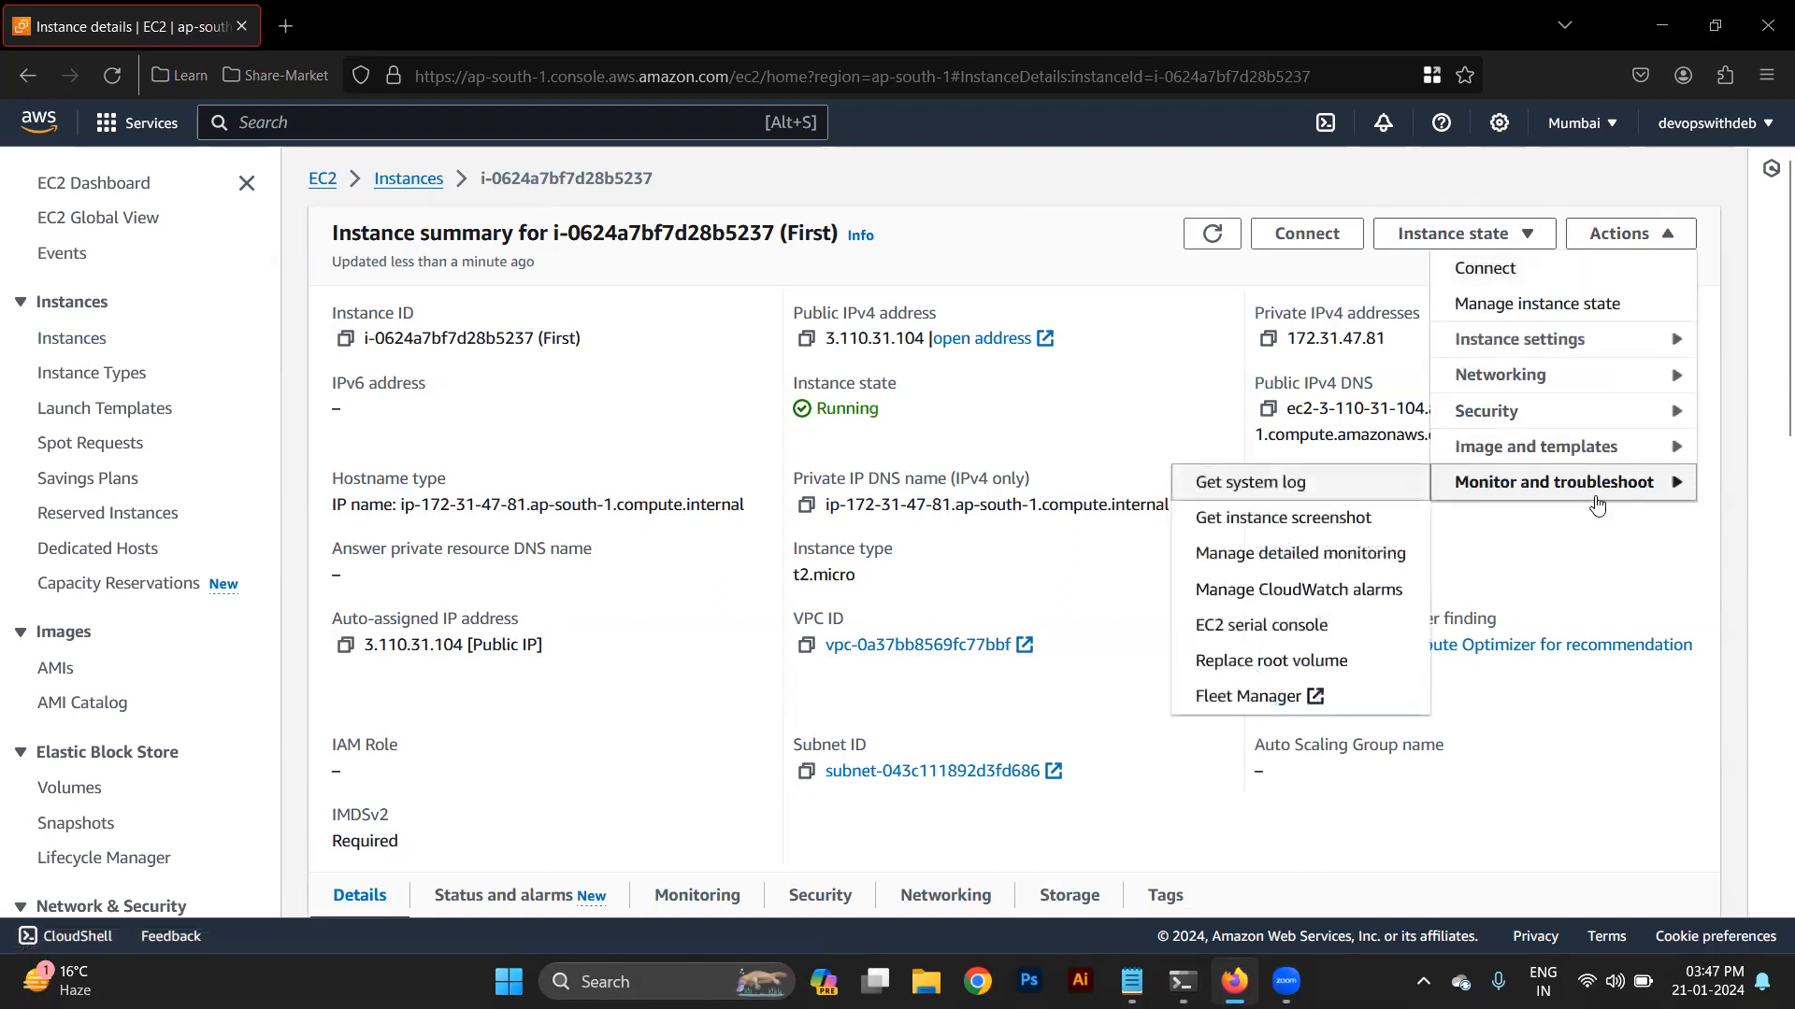
click(1269, 530)
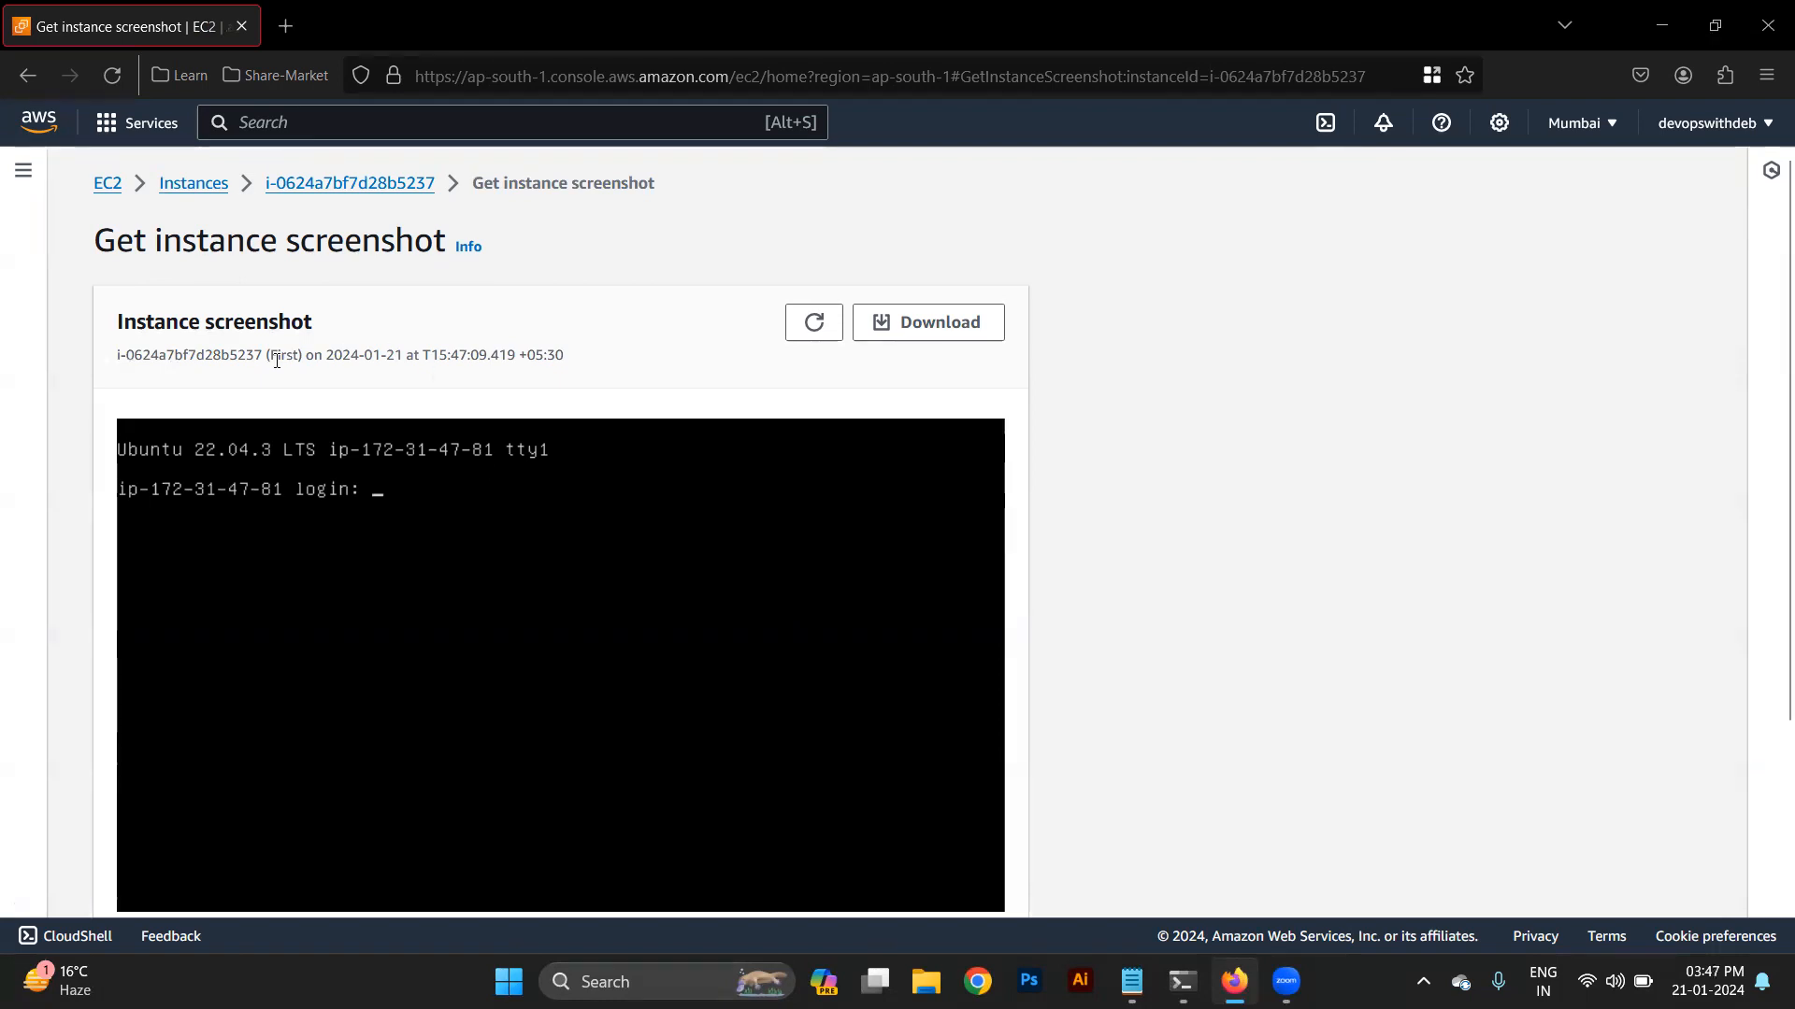
scroll(421, 666, down, 3)
scroll(419, 666, up, 2)
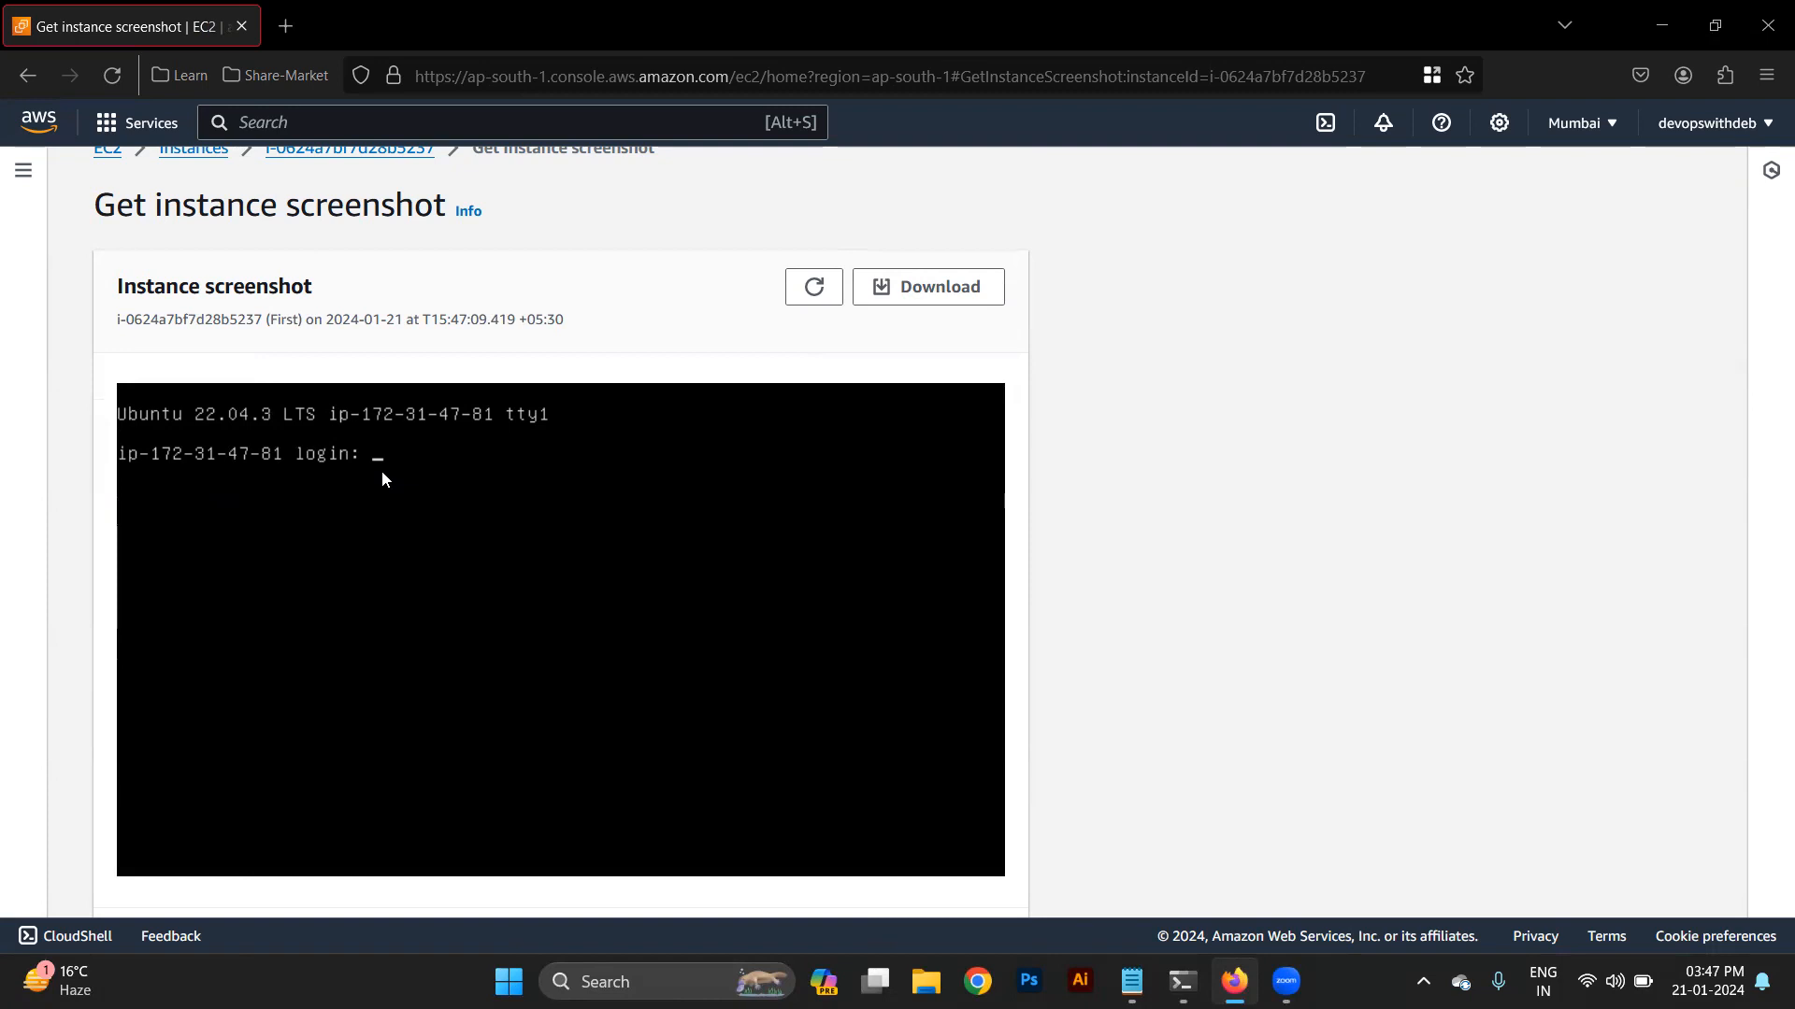
scroll(589, 613, down, 3)
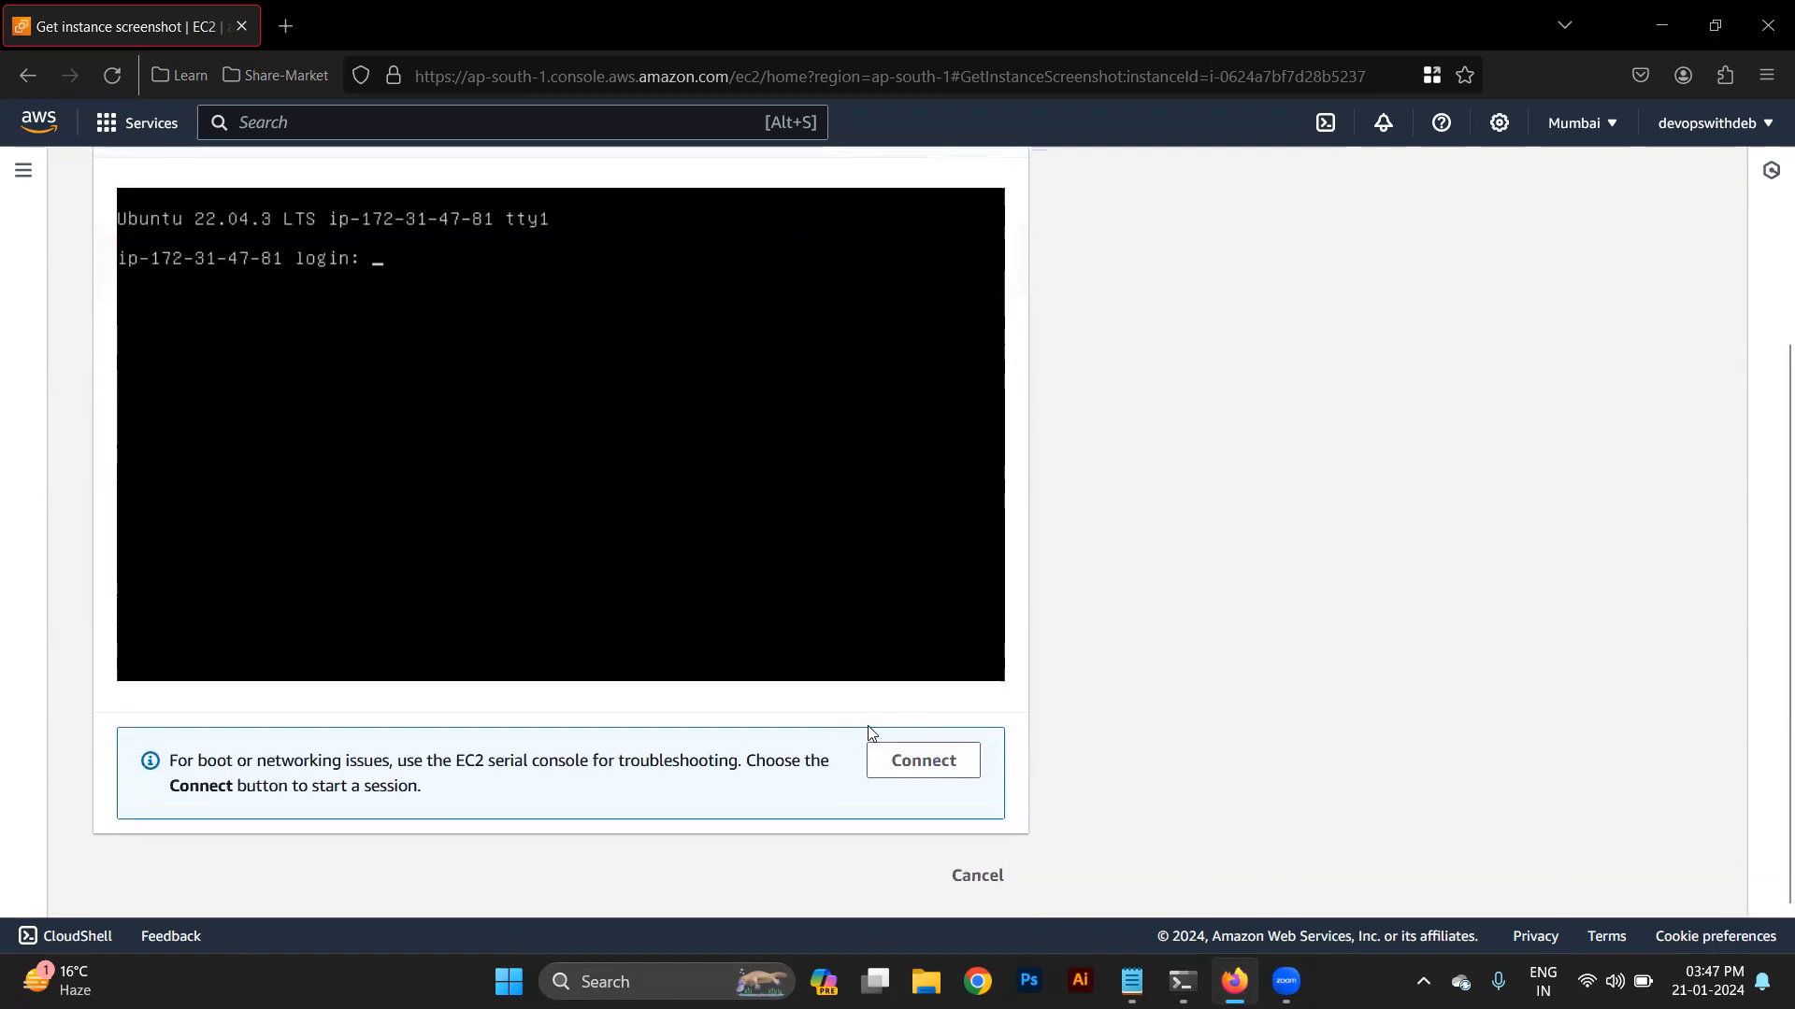
scroll(584, 529, up, 3)
Return to the First instance's summary, view its detailed monitoring setting, and dismiss the dialog
click(374, 187)
click(1627, 234)
mouse_move(1581, 489)
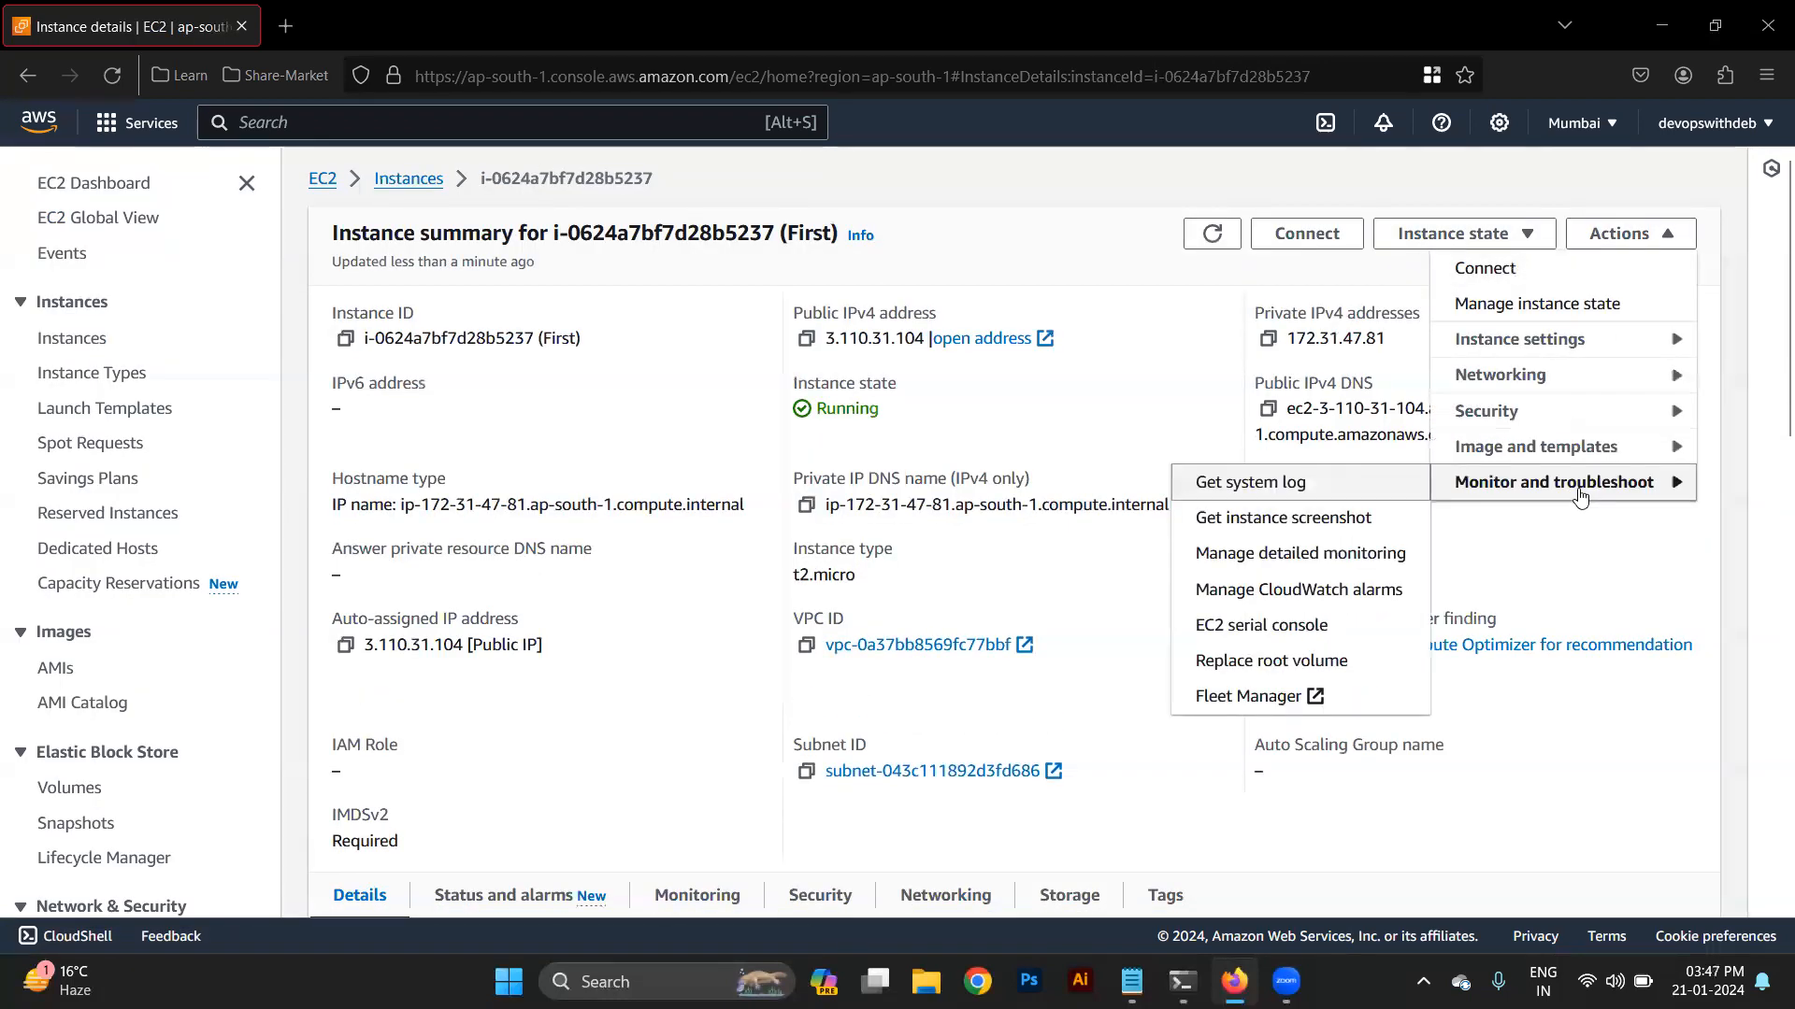
click(1293, 561)
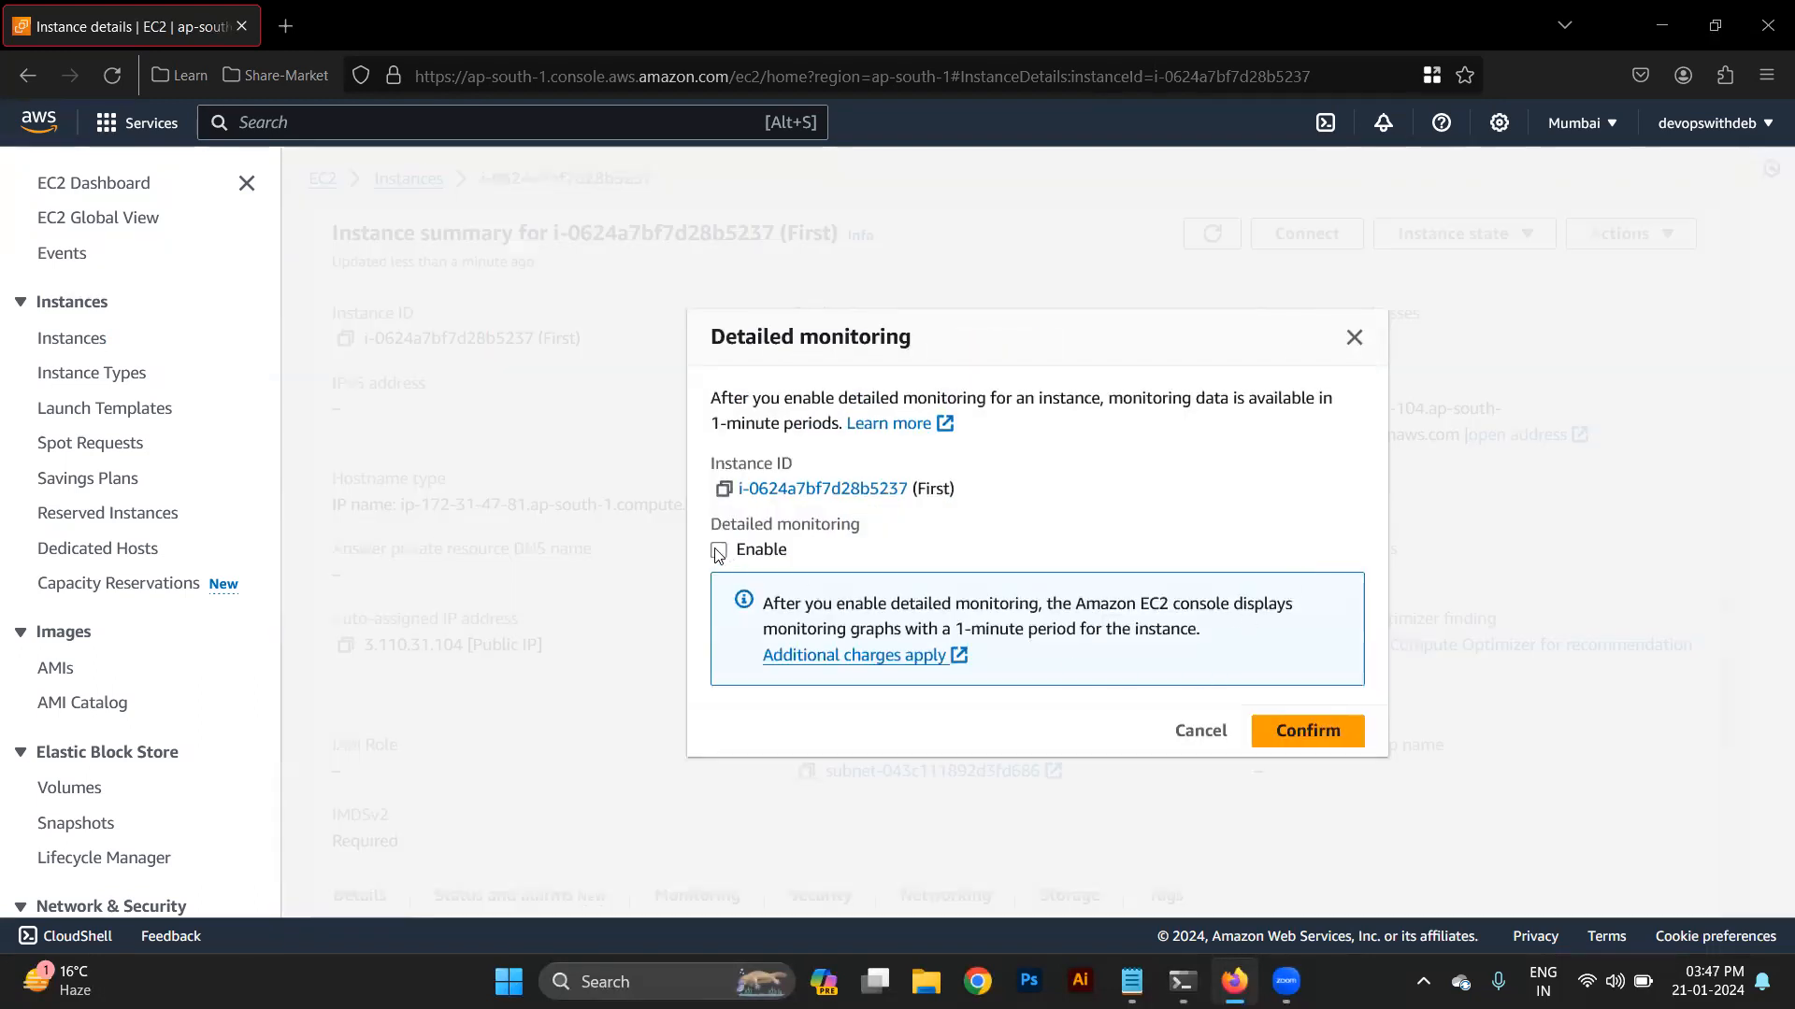
click(1197, 734)
Return to the instances list and examine the First instance's CPU, network and disk monitoring graphs
click(411, 181)
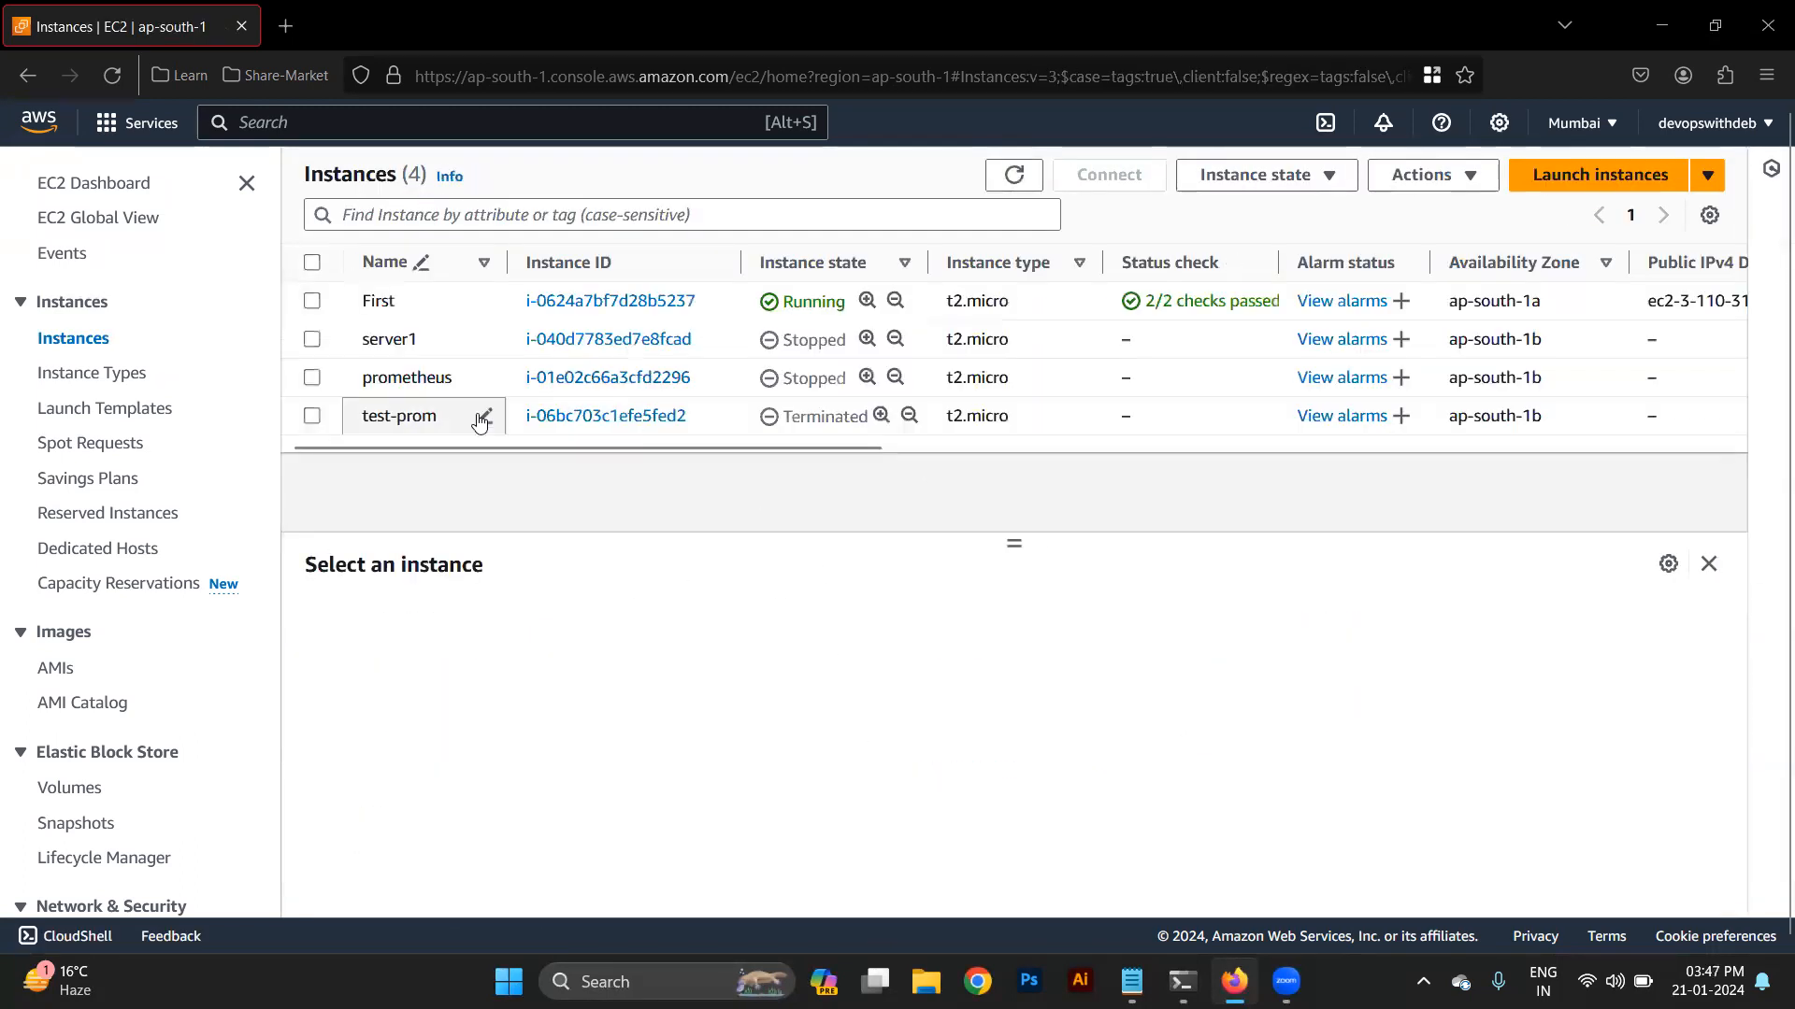
click(486, 300)
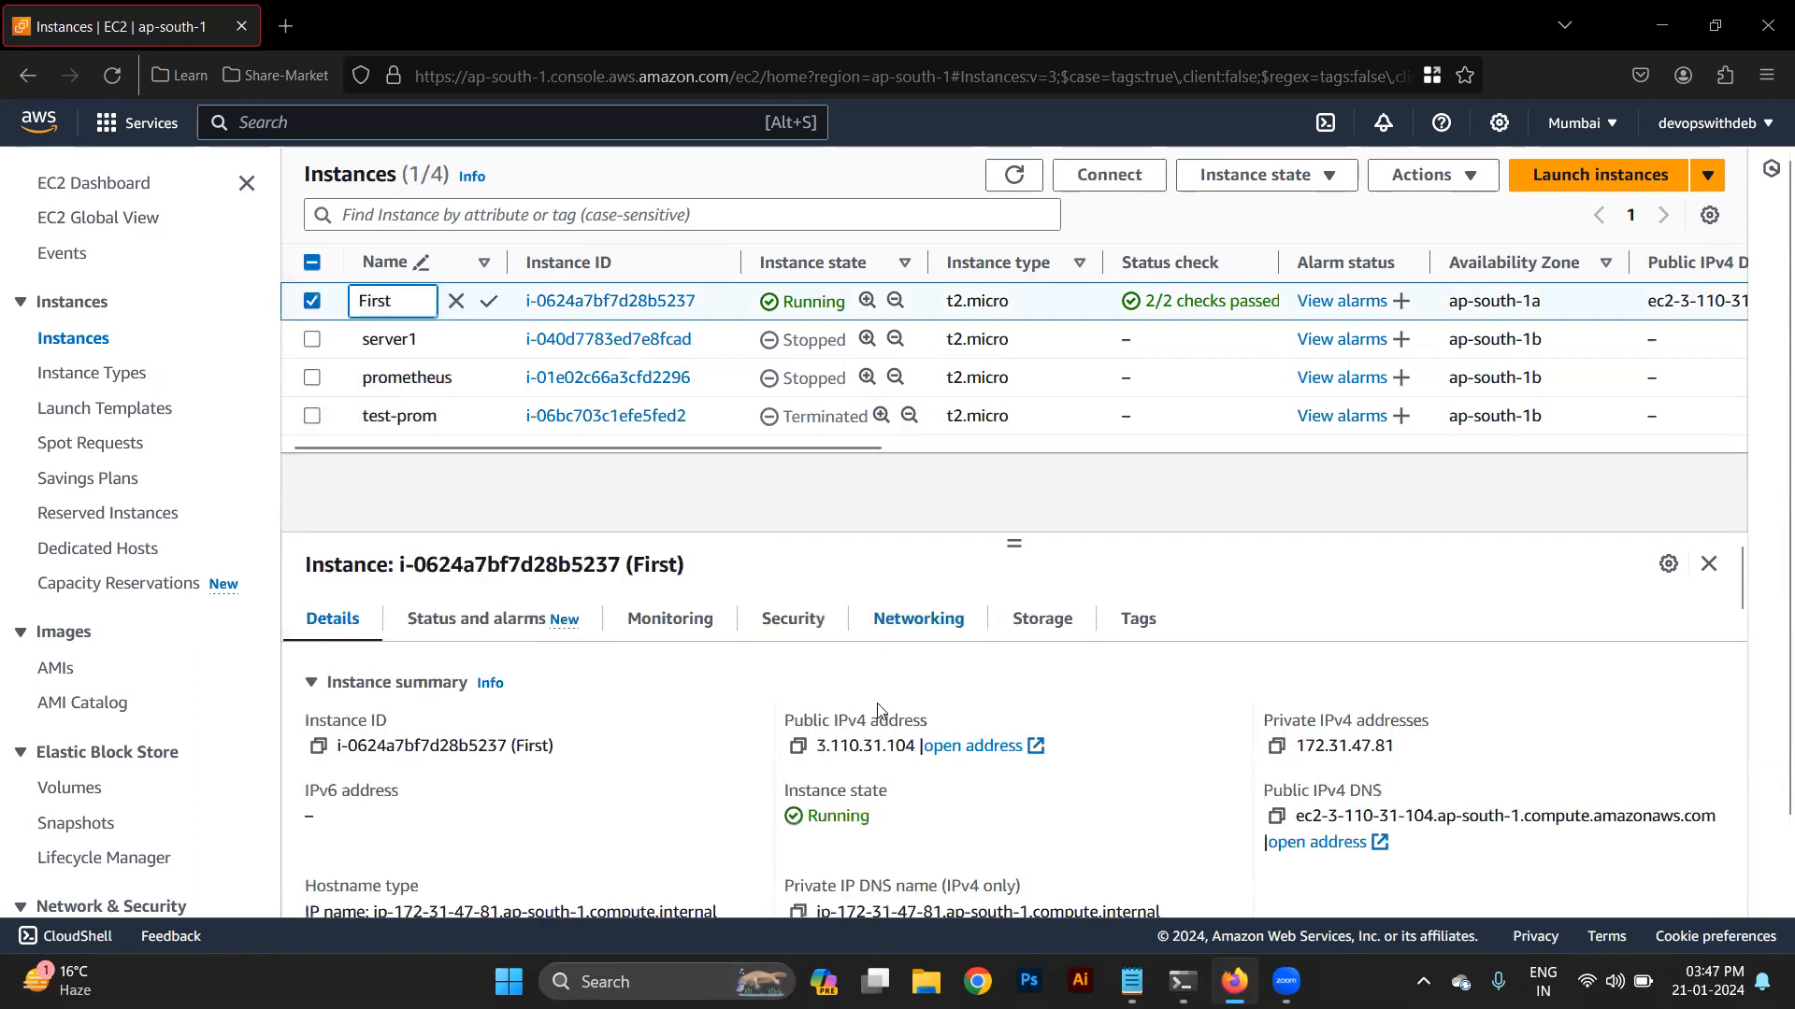
click(643, 637)
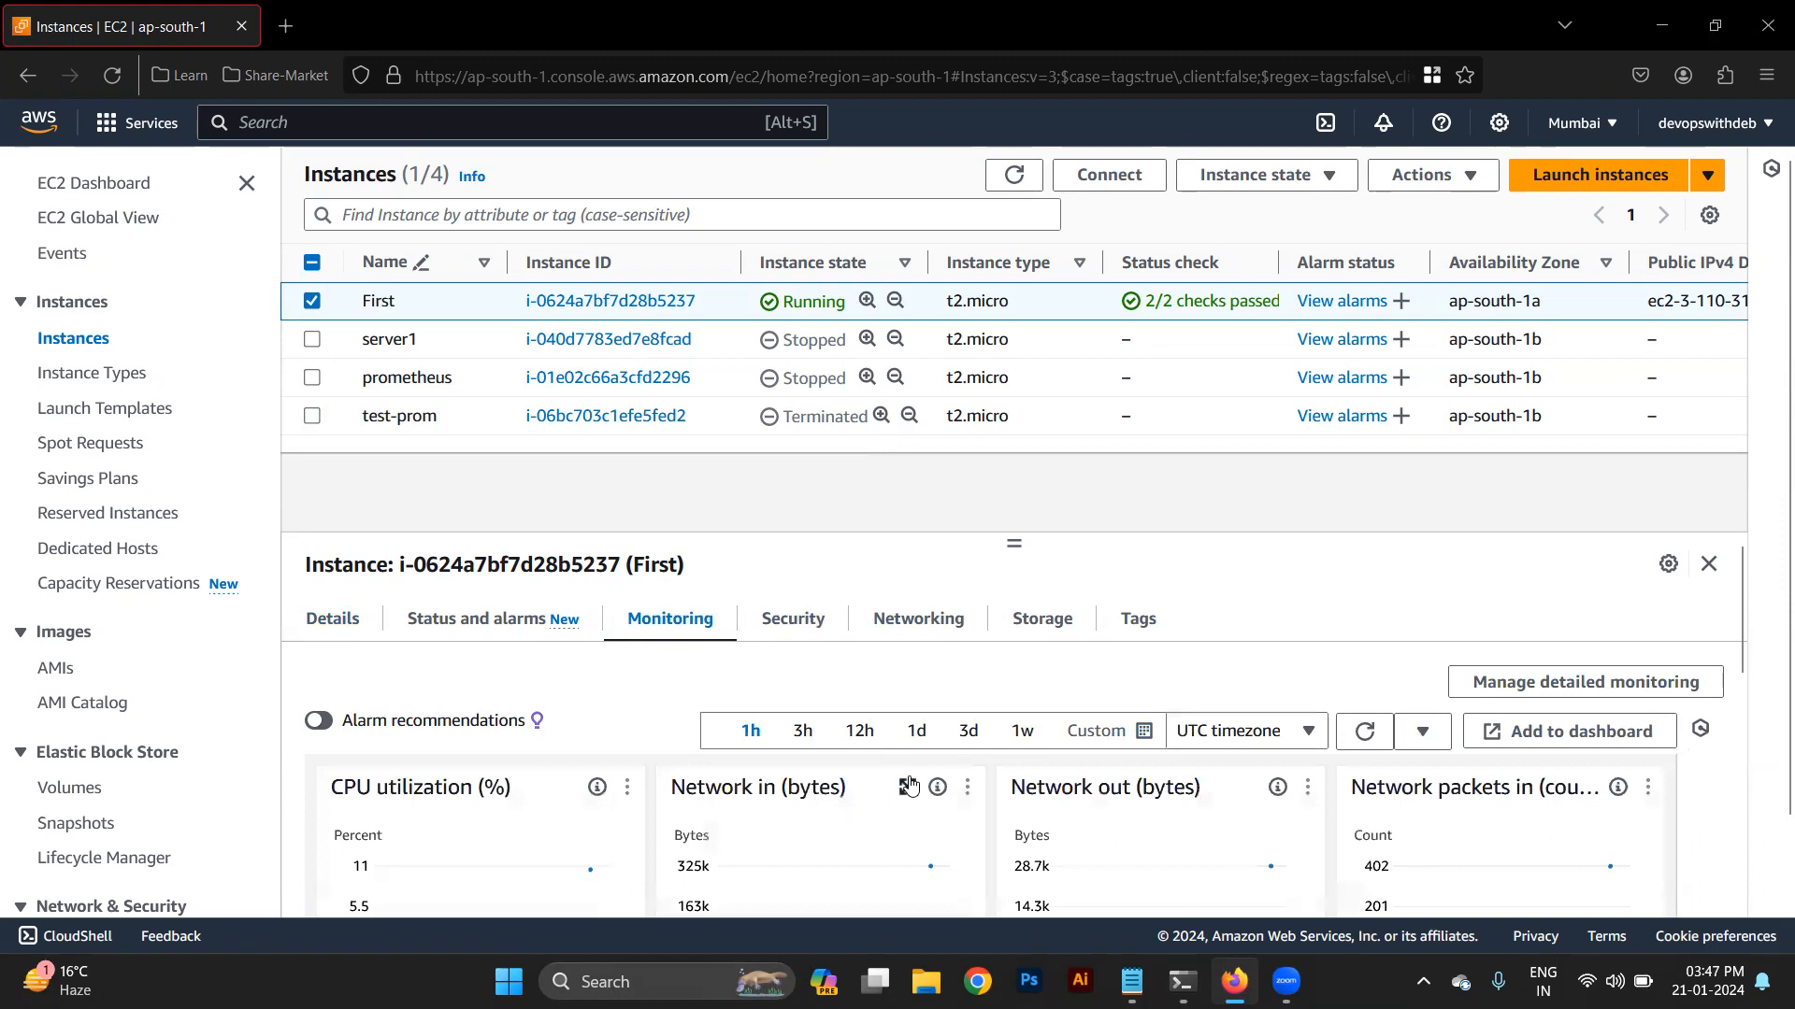
scroll(911, 785, down, 2)
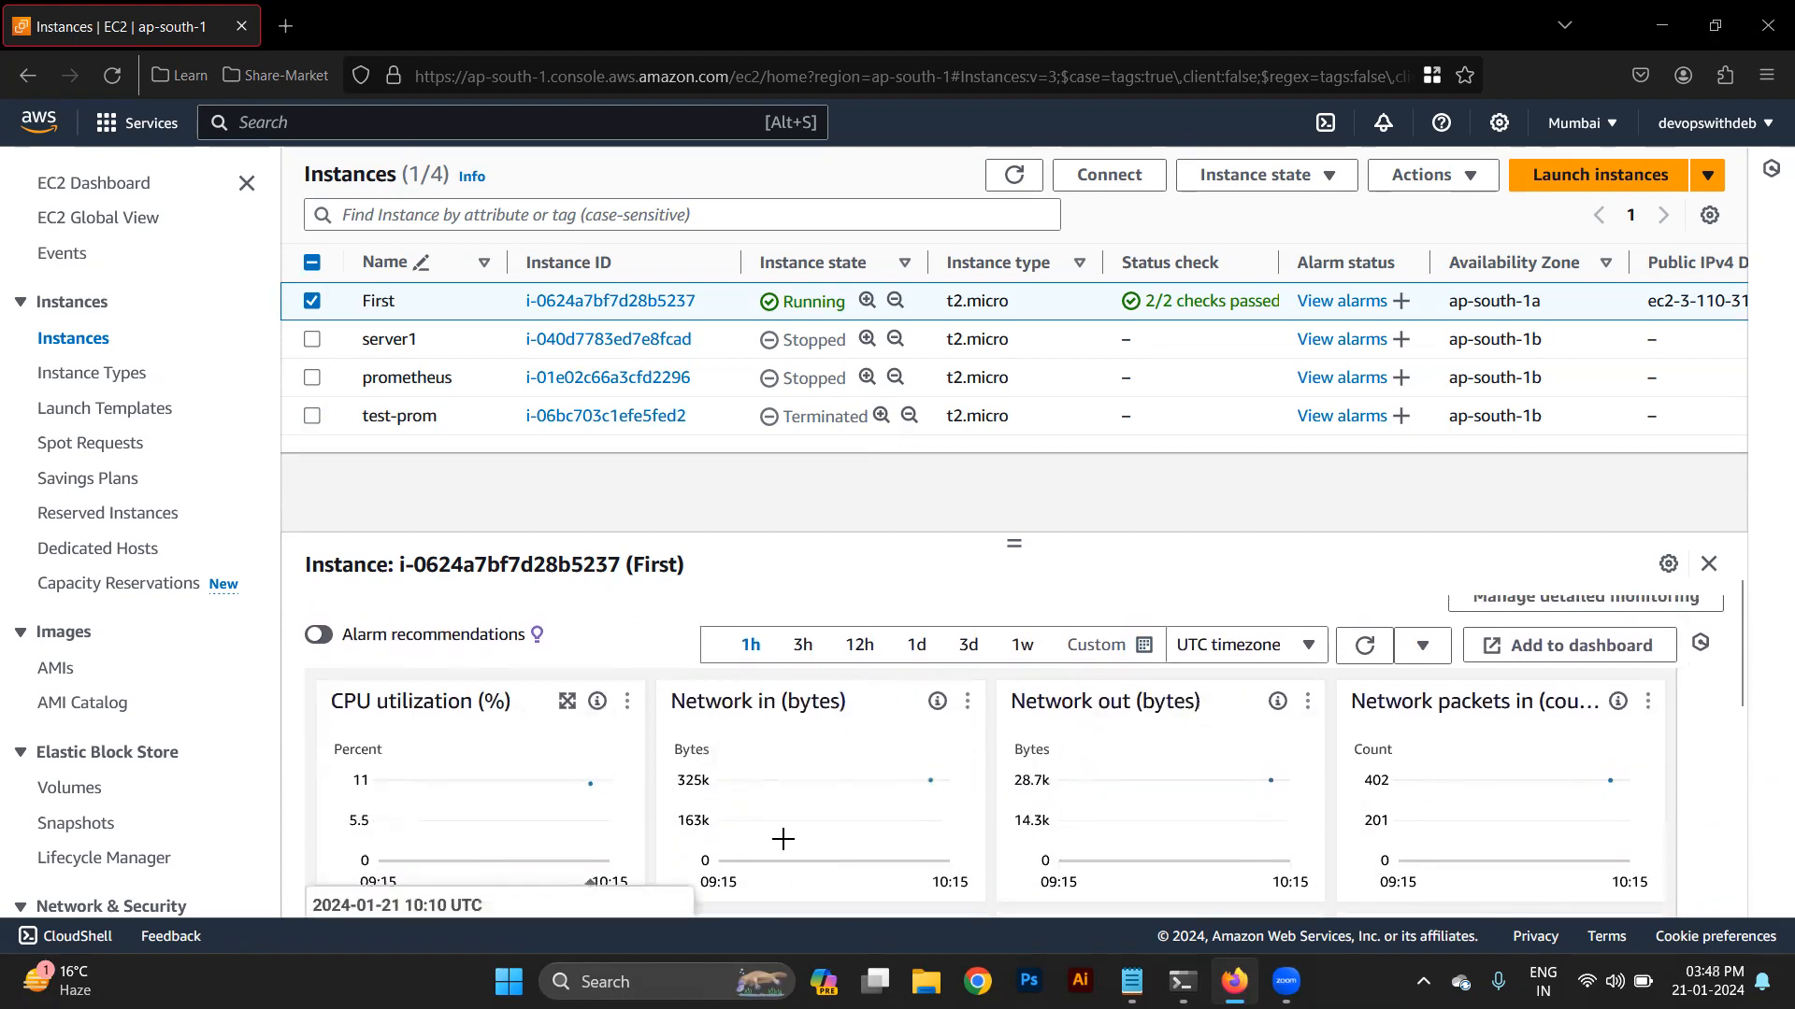
scroll(821, 844, up, 1)
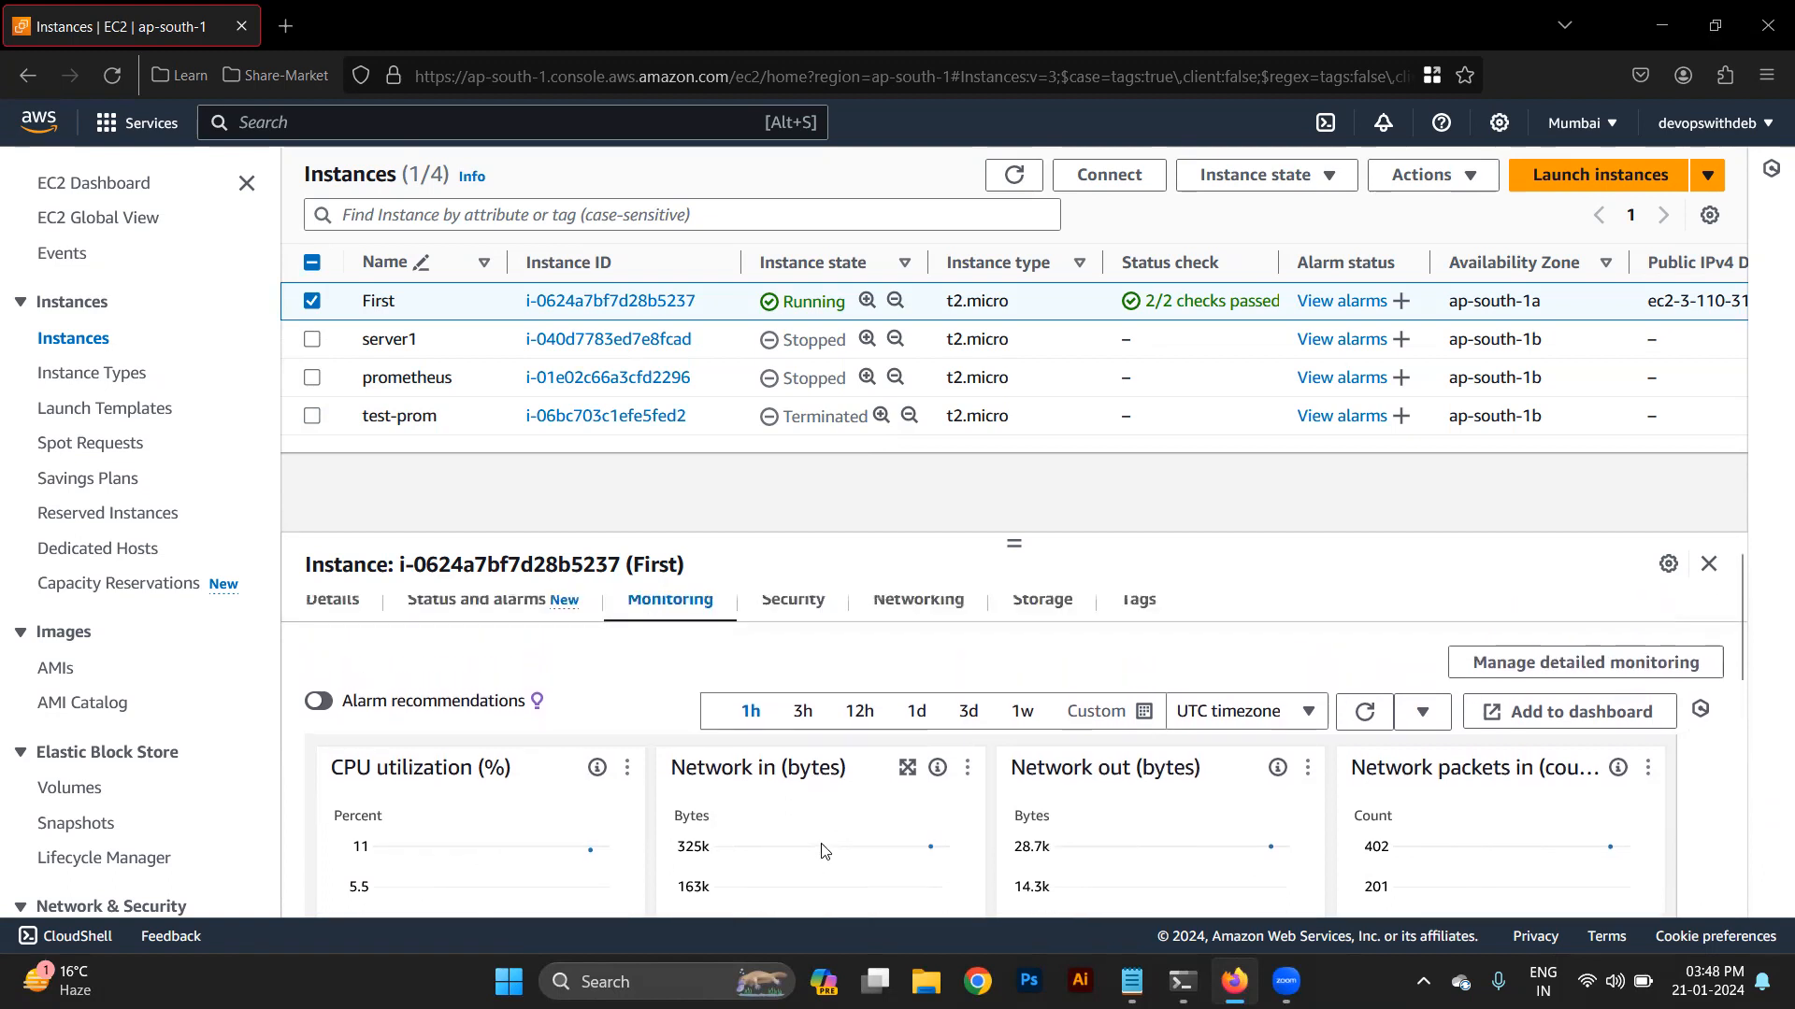
scroll(821, 850, down, 3)
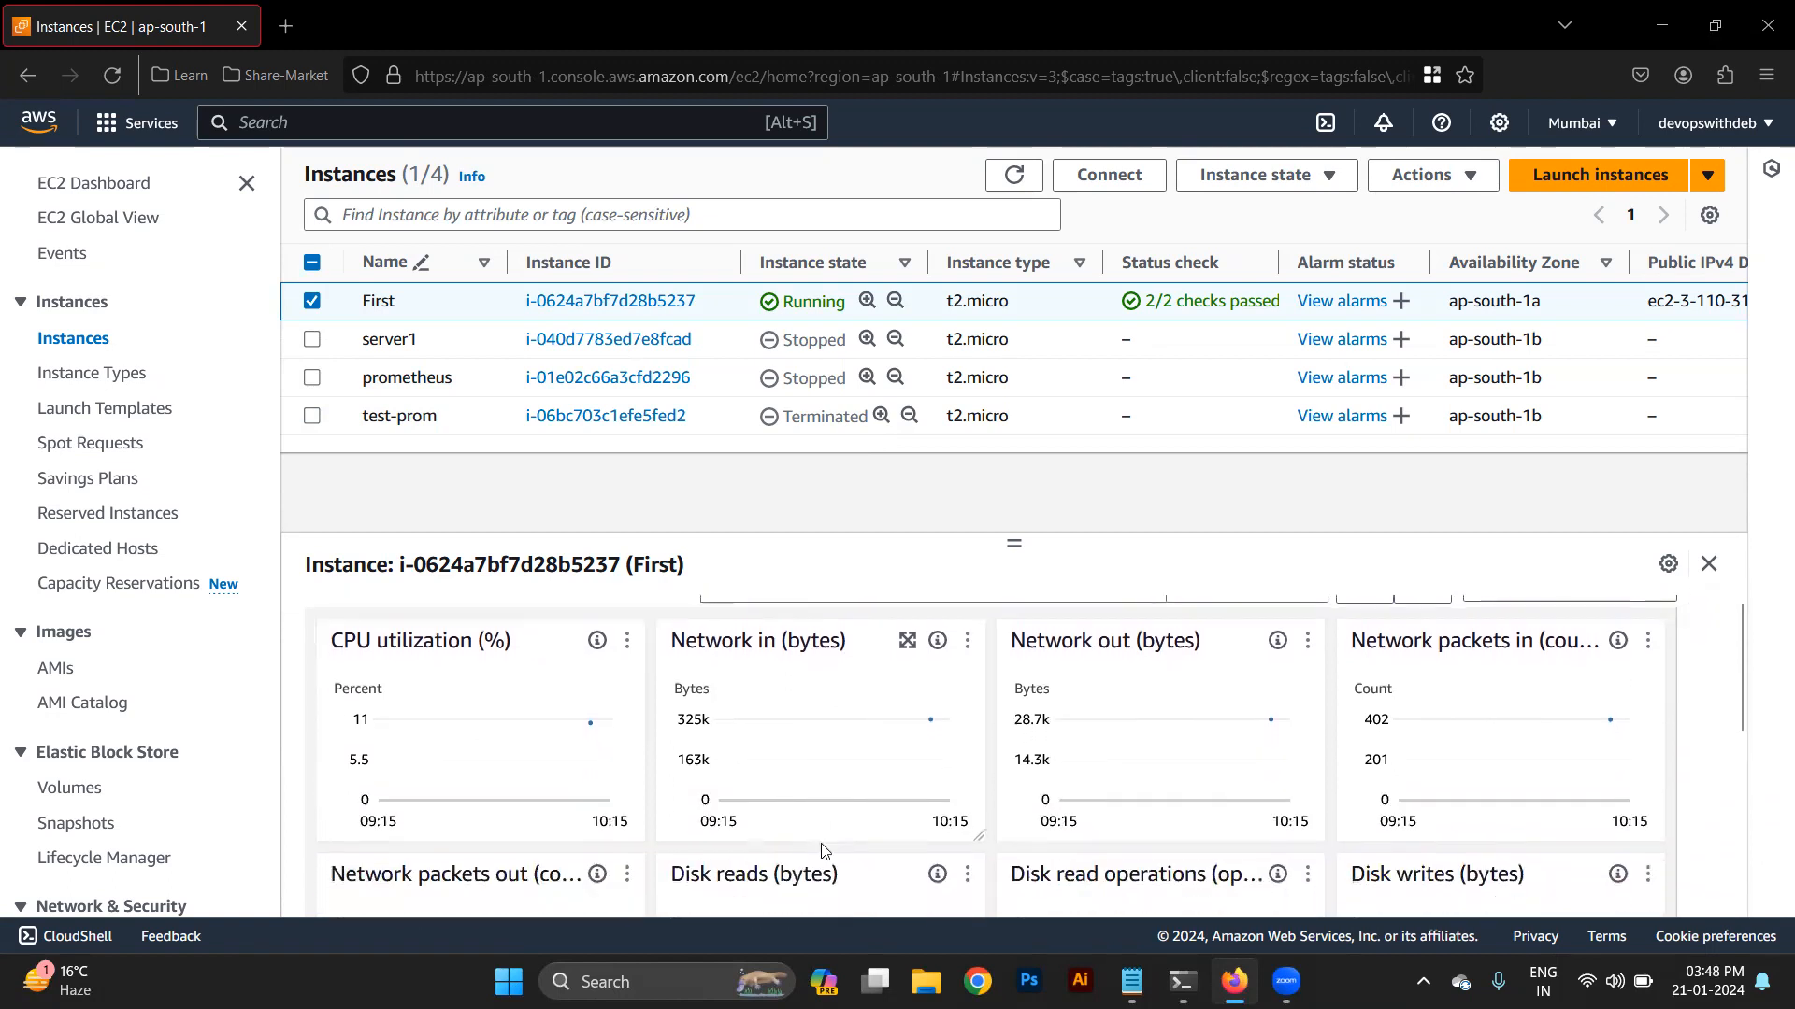
scroll(821, 849, down, 3)
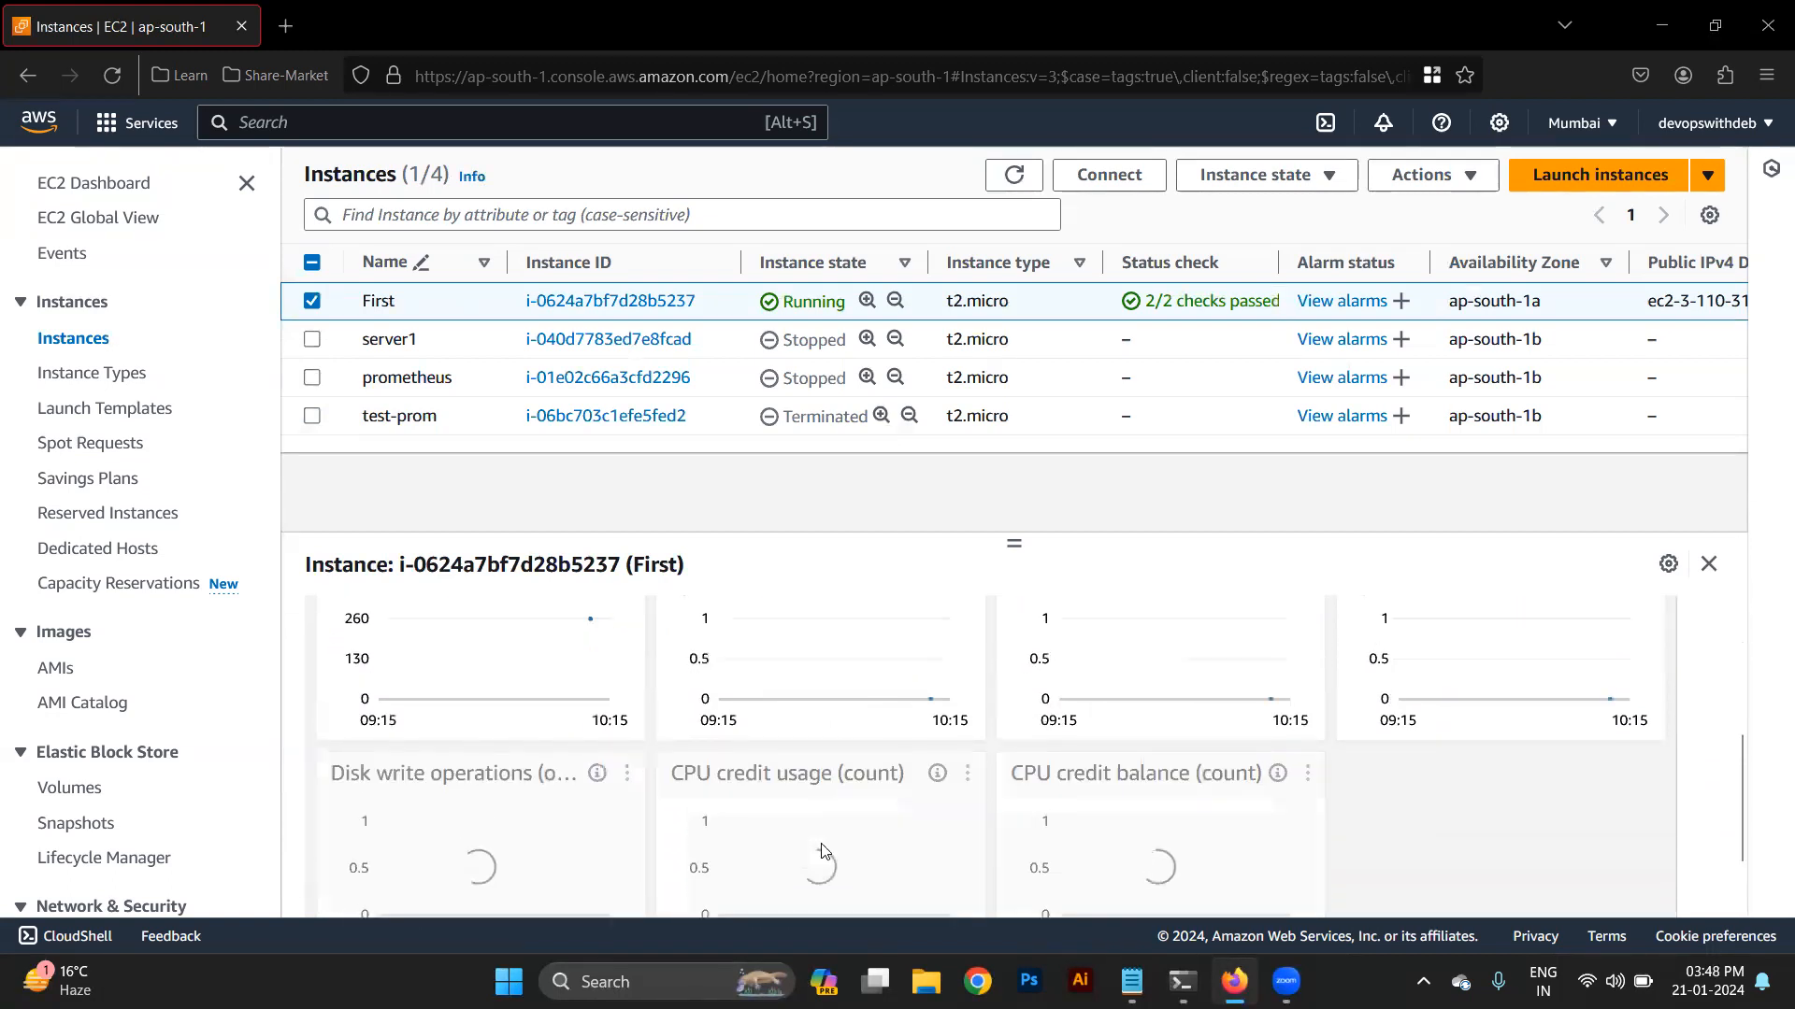
scroll(817, 845, up, 5)
scroll(612, 844, down, 2)
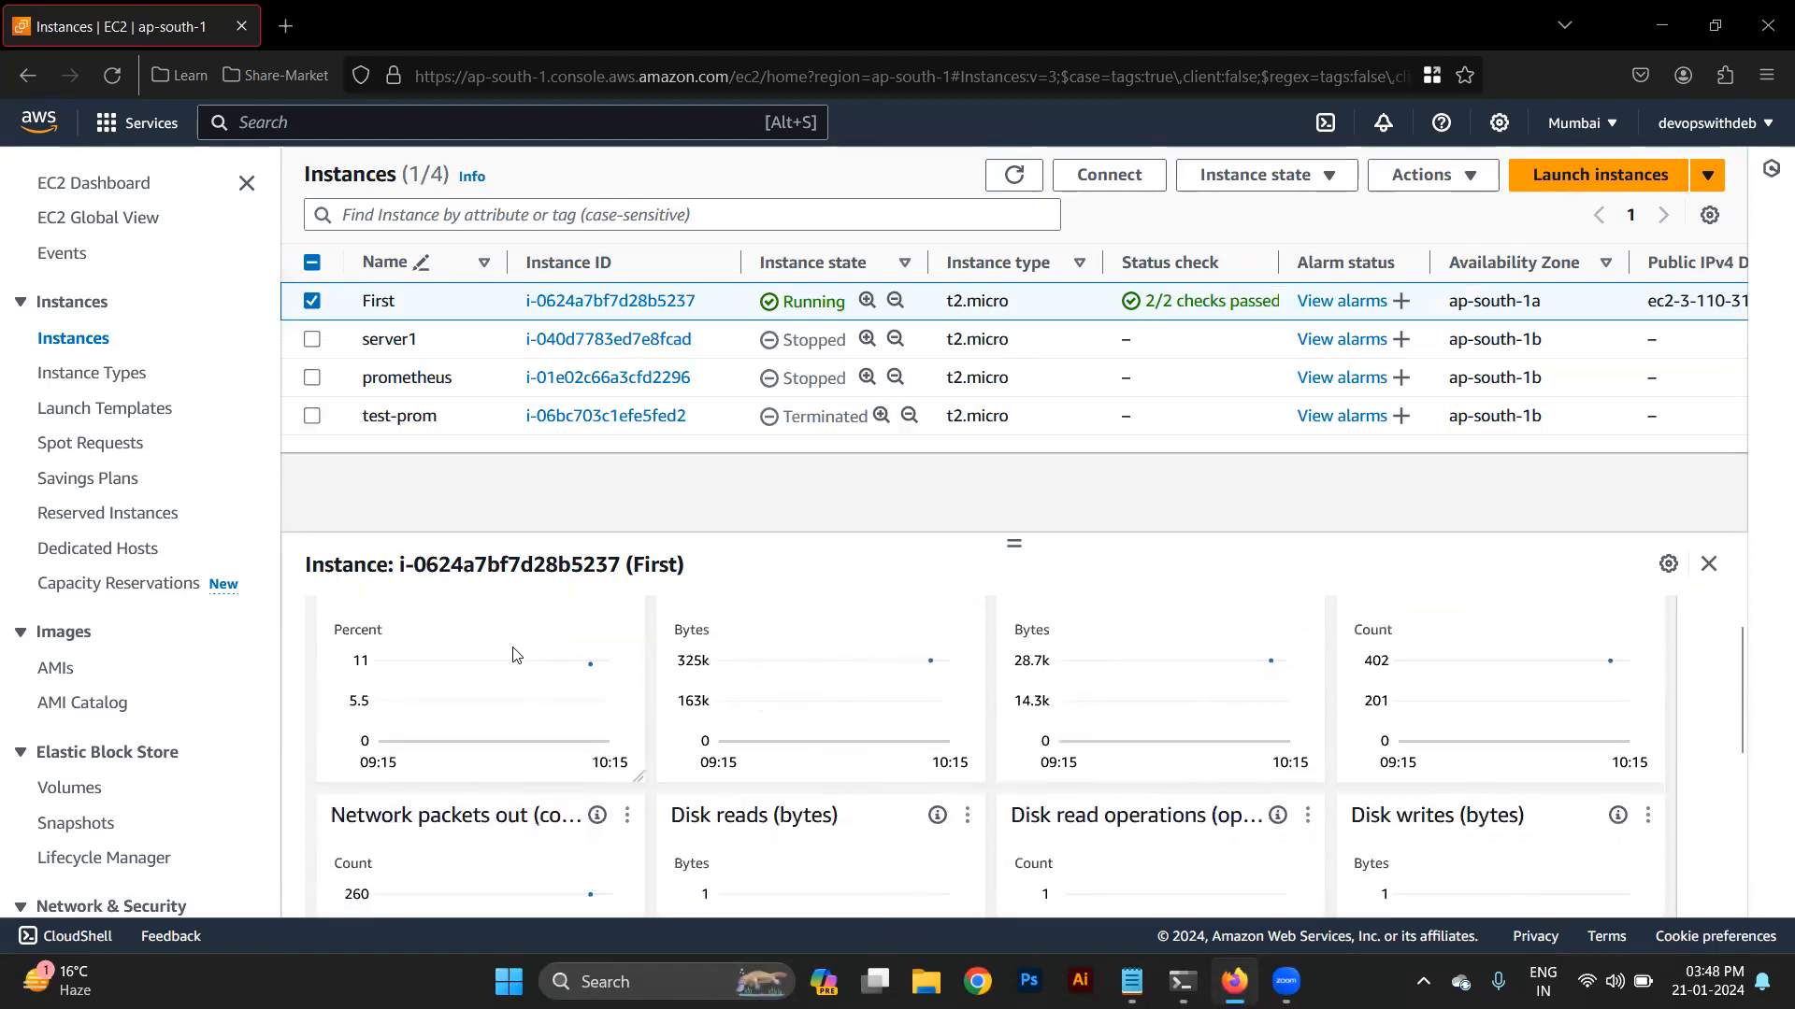
scroll(861, 740, up, 2)
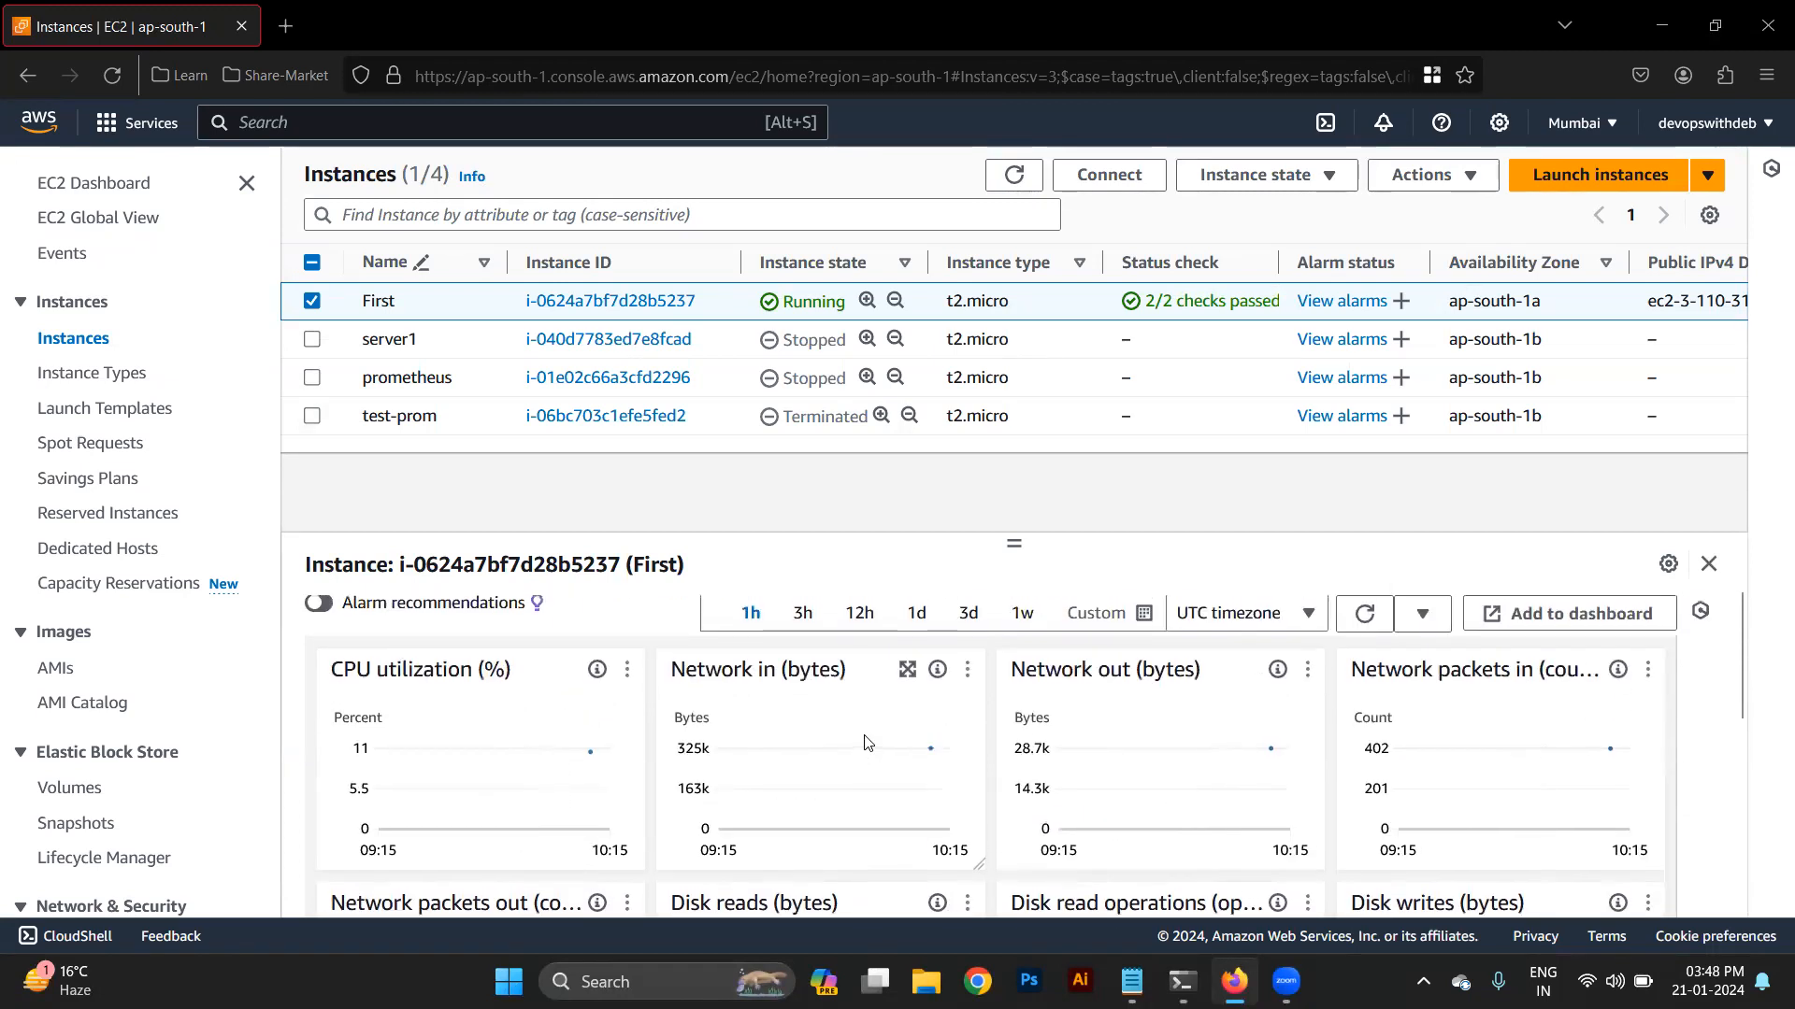
scroll(1395, 916, down, 4)
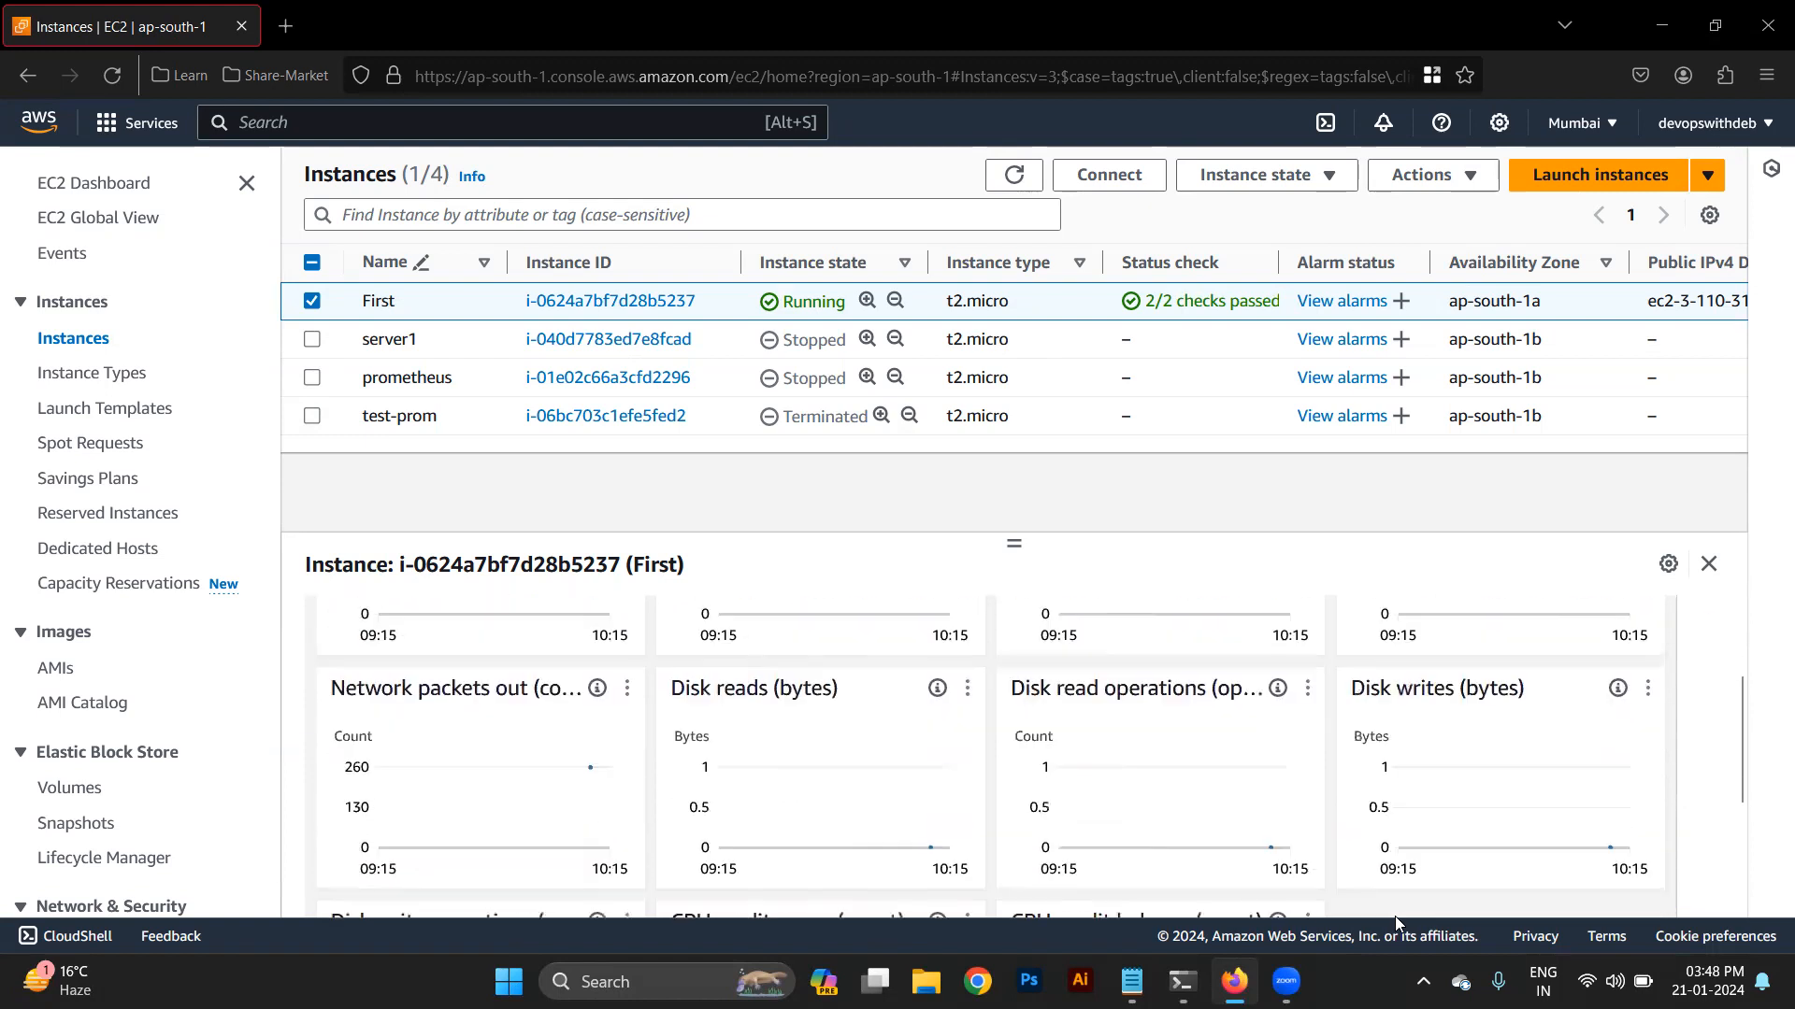
Examine the CPU credit usage and CPU credit balance graphs of the First instance
scroll(1394, 916, down, 3)
scroll(1394, 916, down, 1)
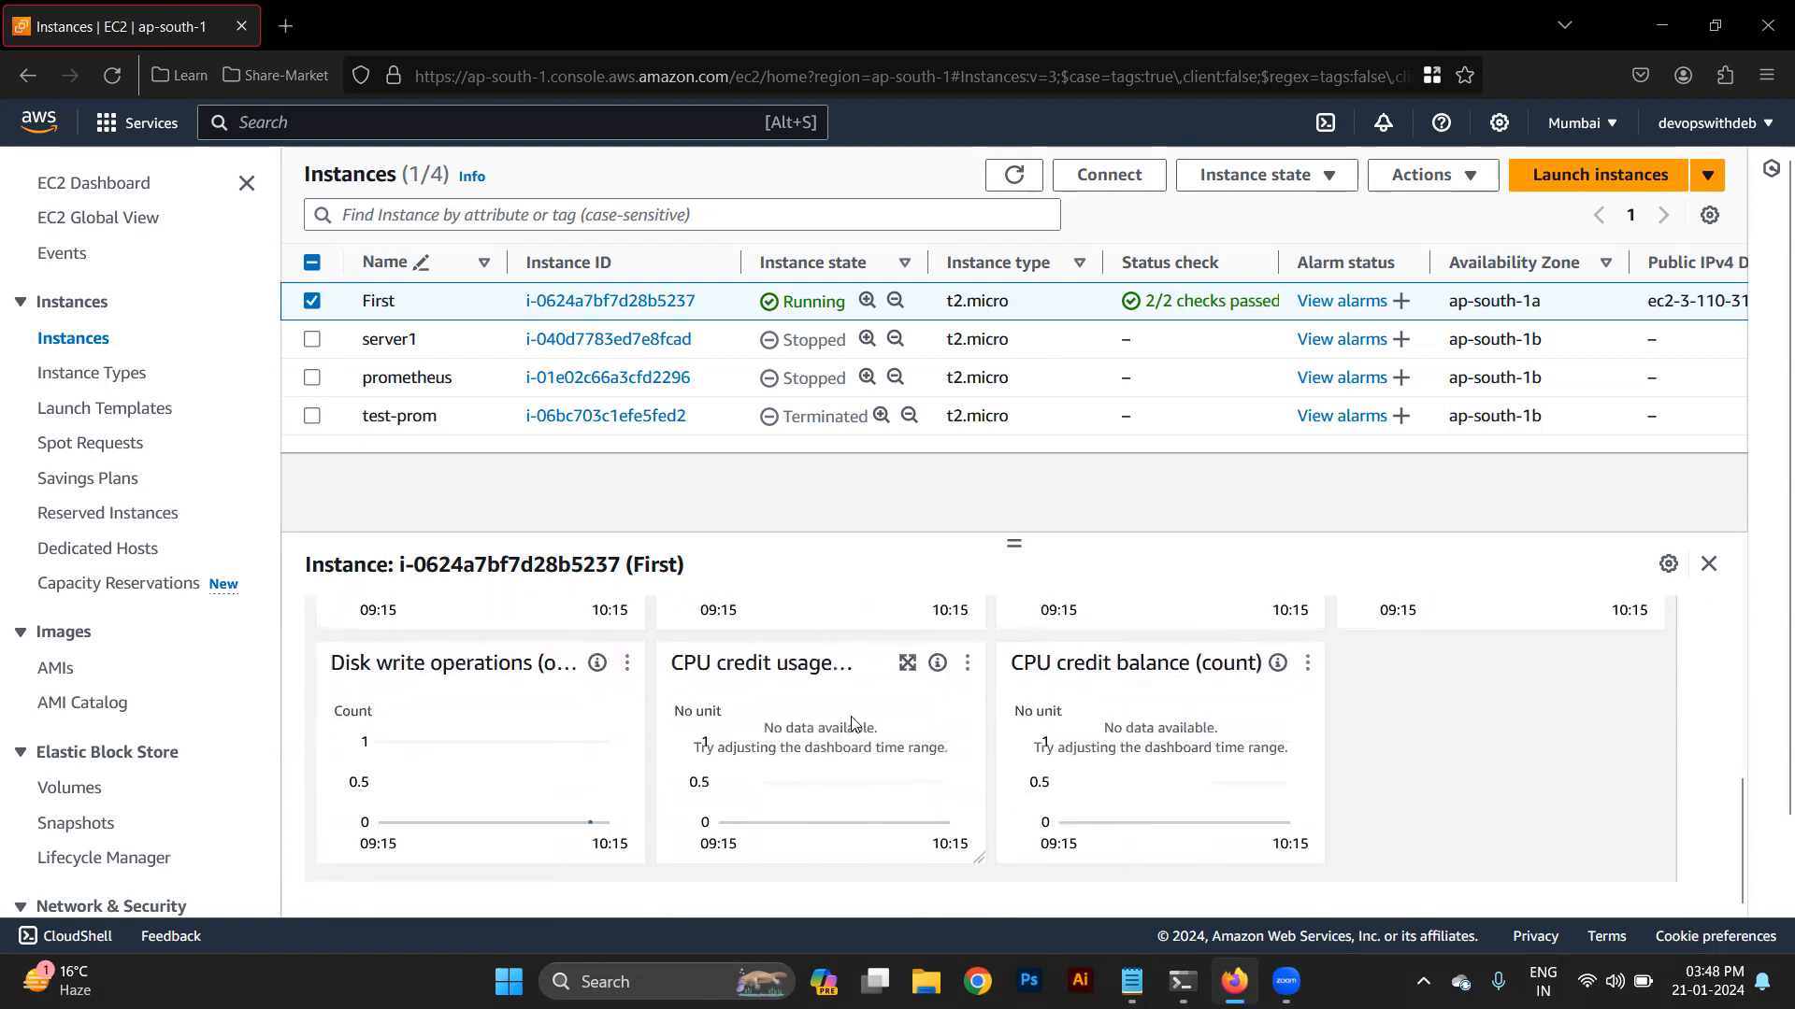
triple_click(794, 663)
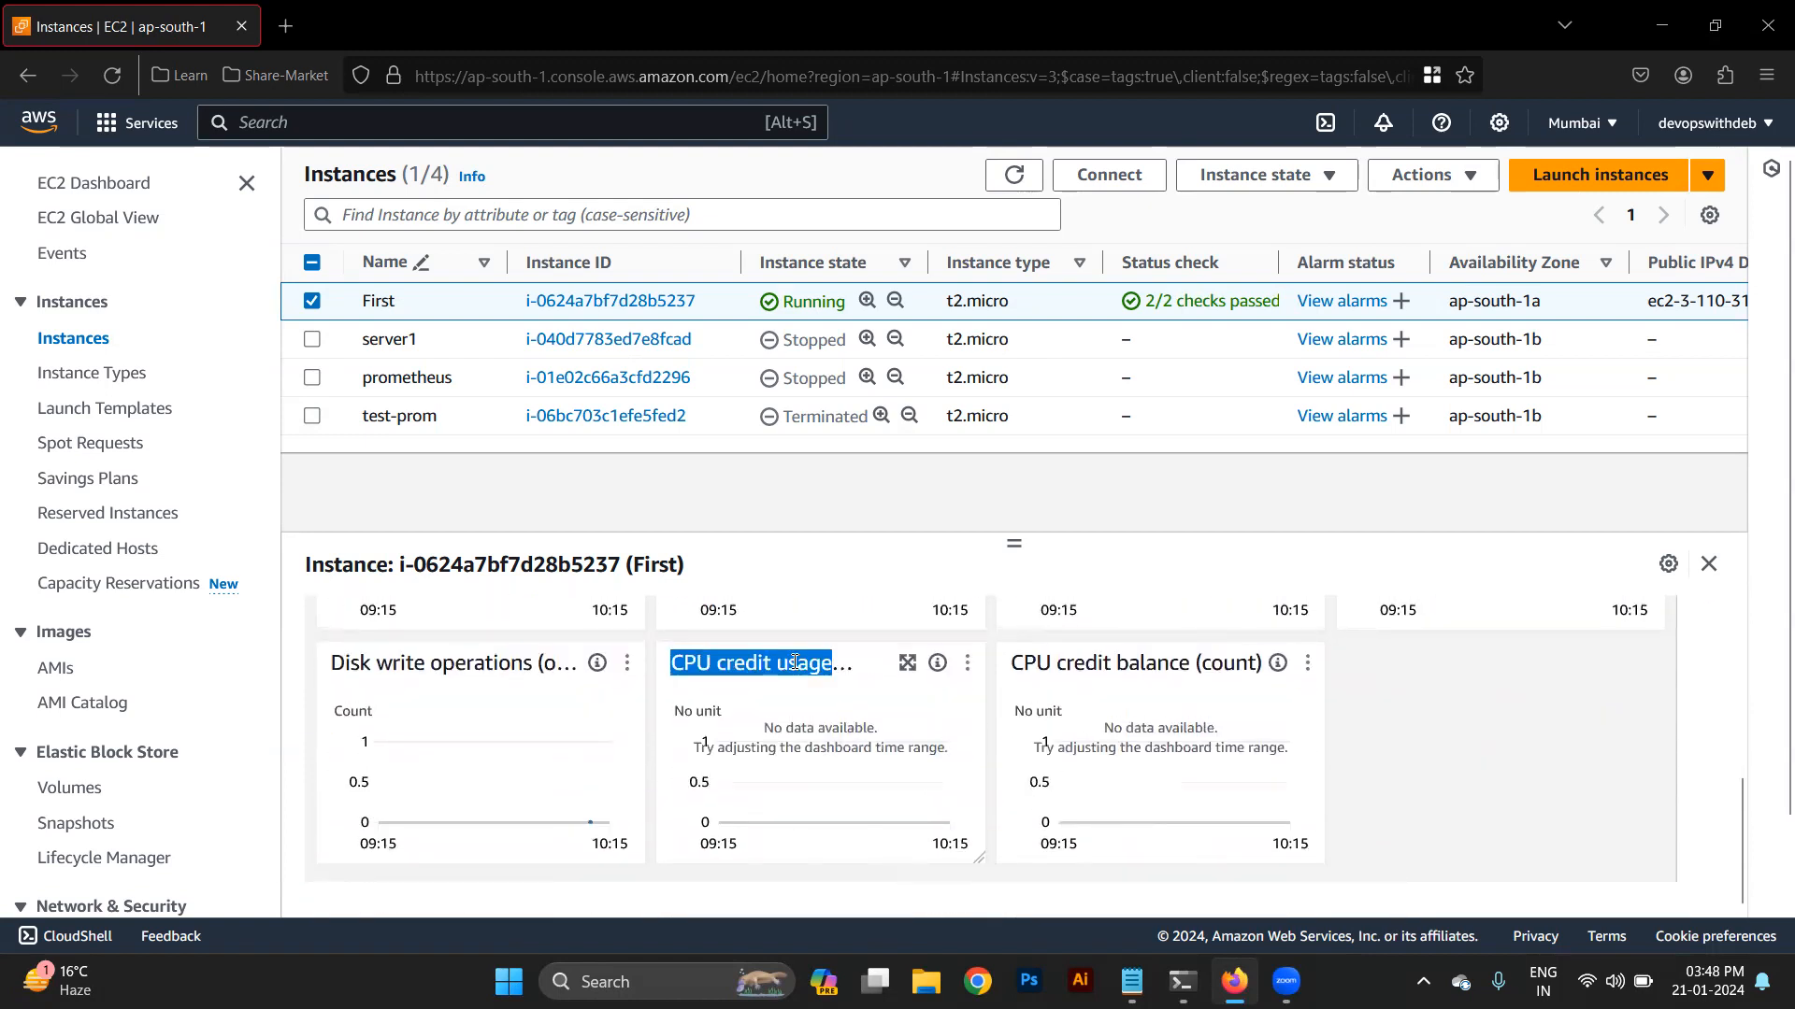
triple_click(793, 663)
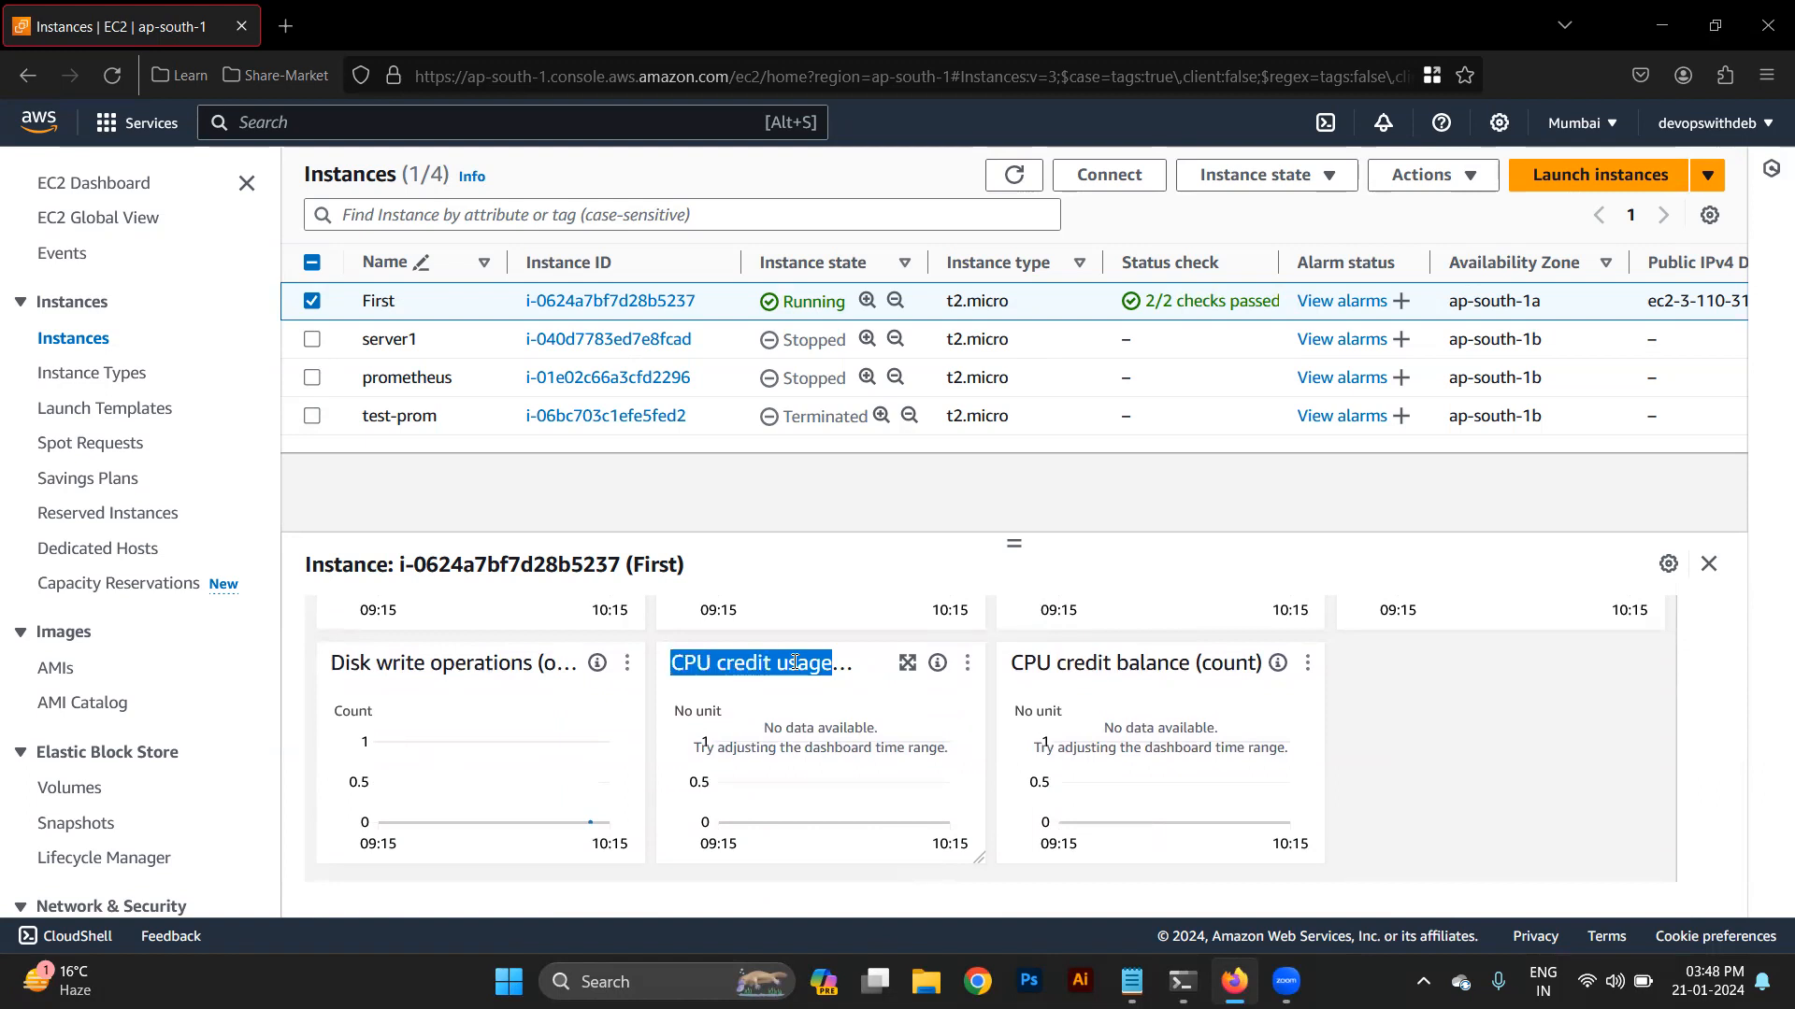
triple_click(1125, 654)
scroll(558, 697, up, 3)
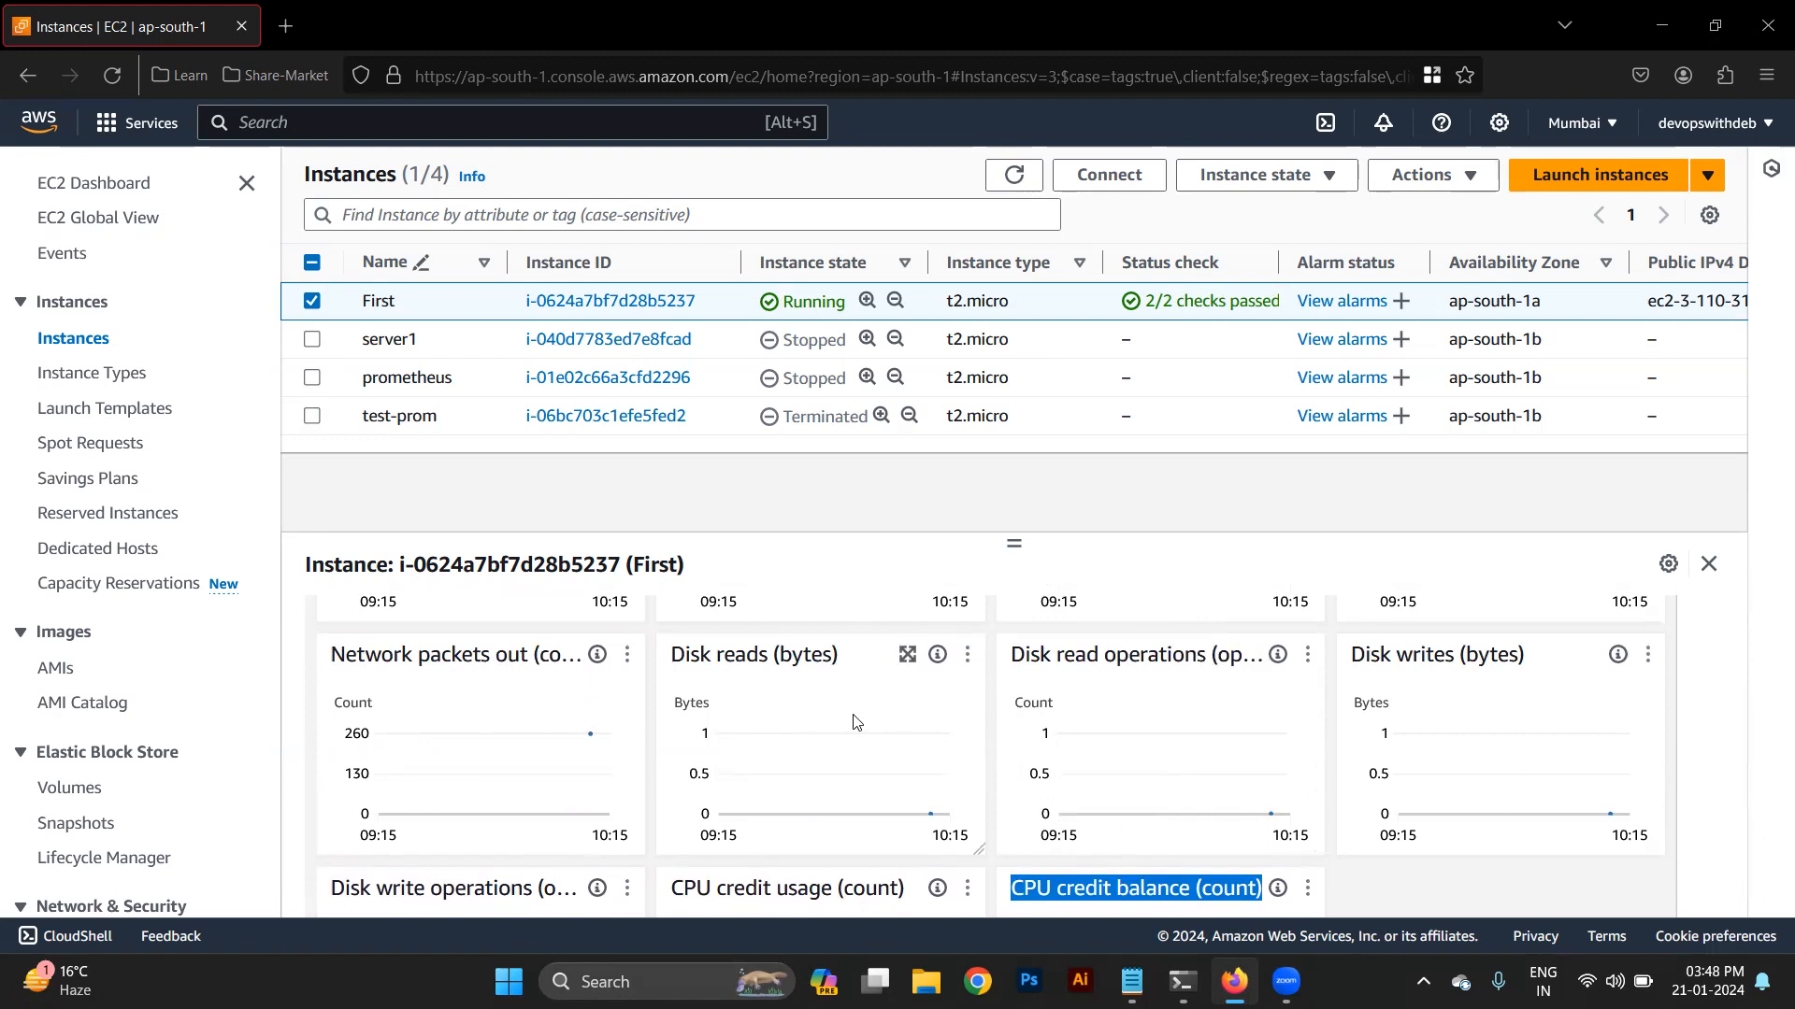
scroll(853, 721, up, 8)
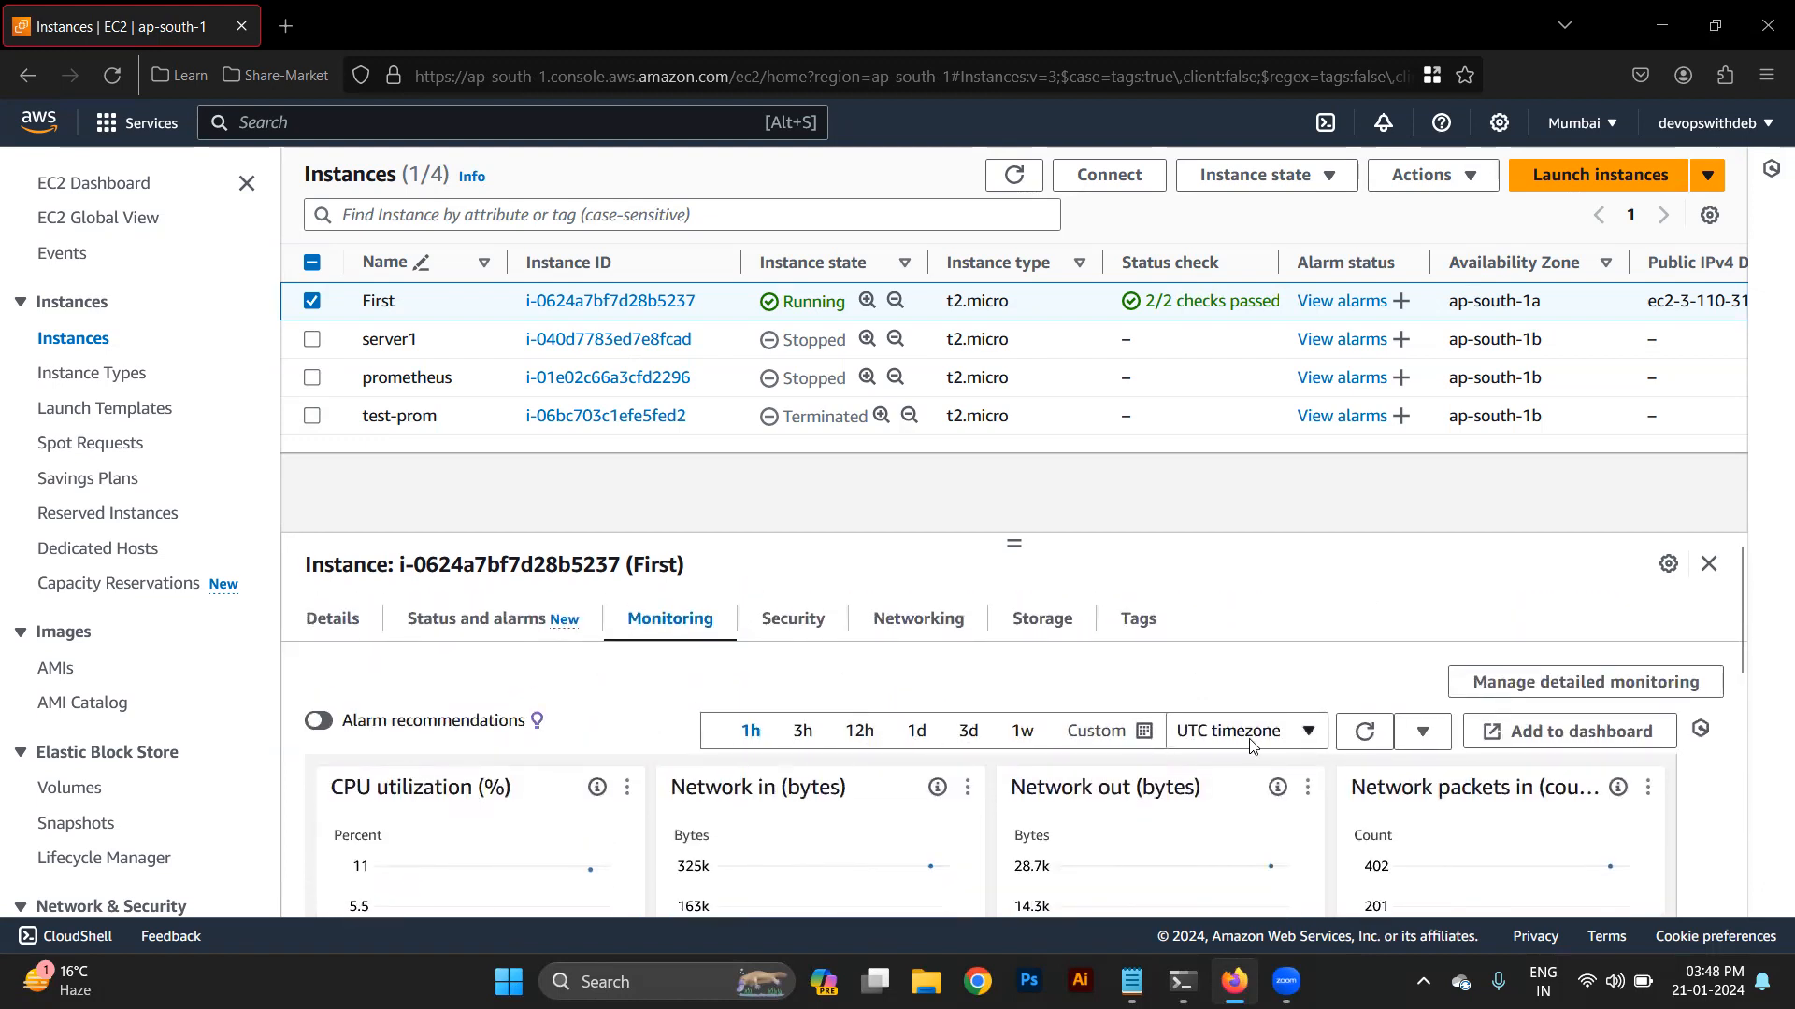
Set the monitoring graphs to a custom relative time range of 1 minute
click(1143, 732)
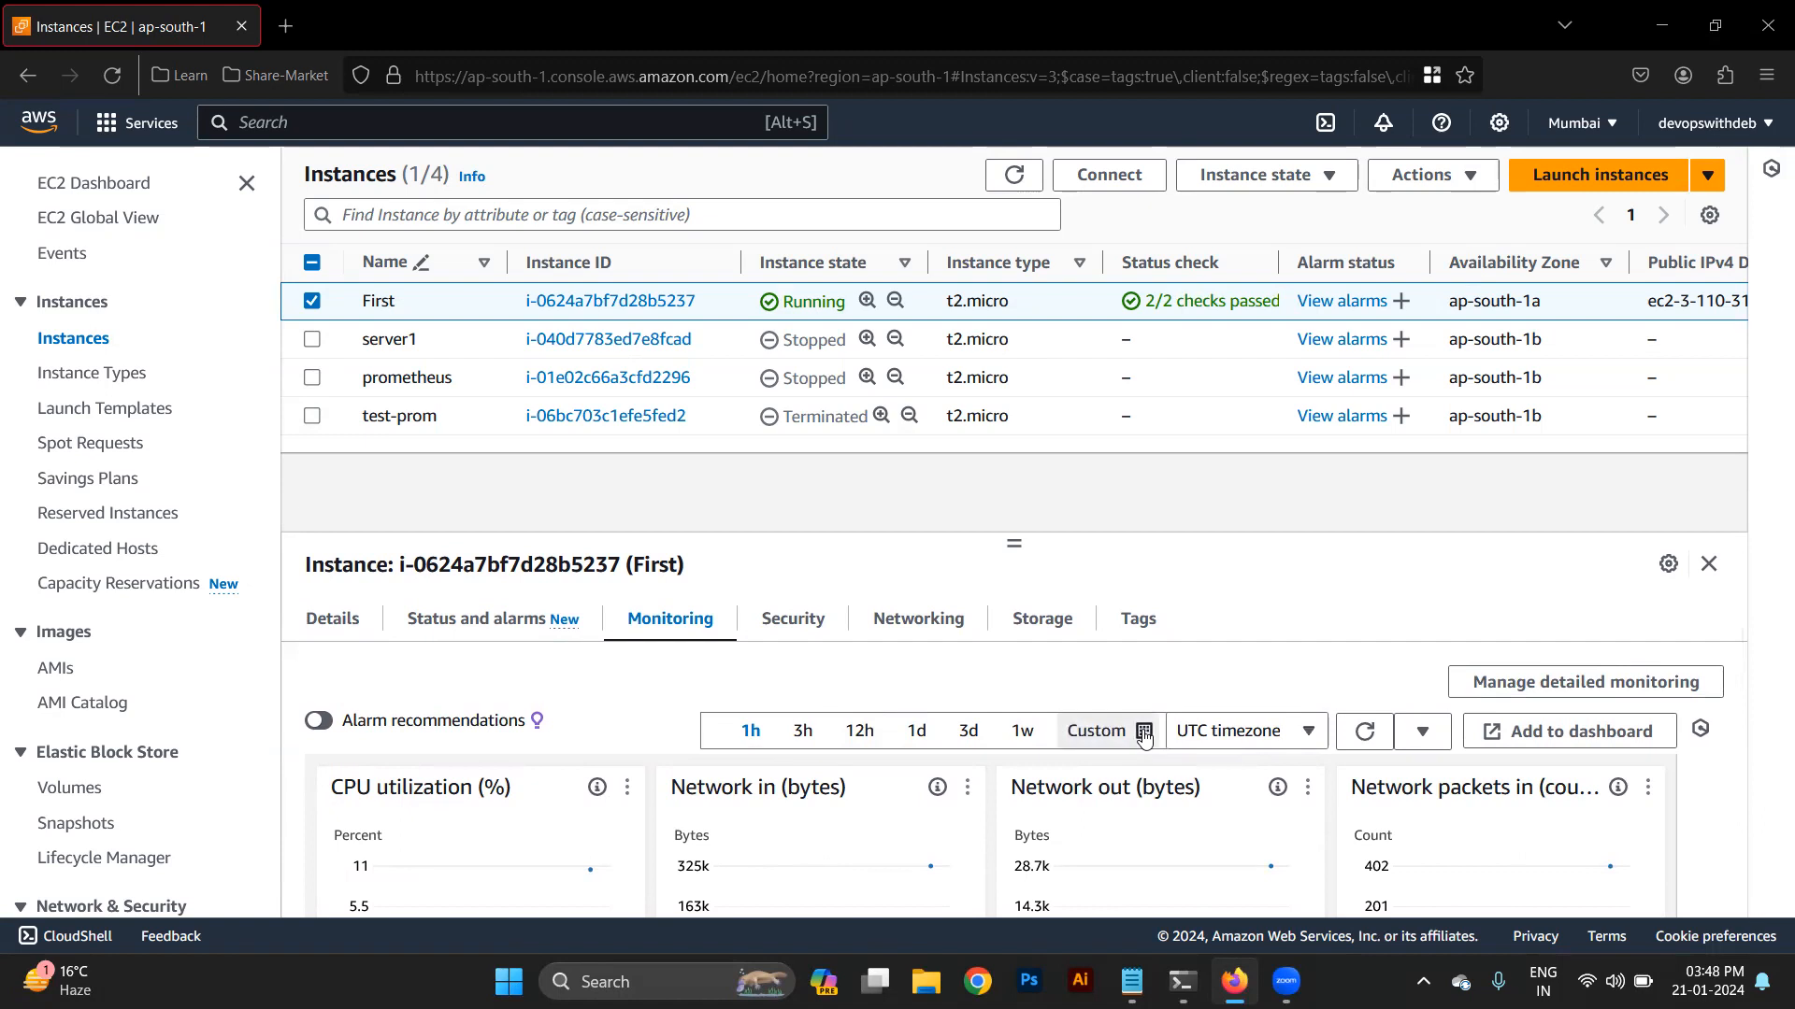
scroll(904, 848, down, 2)
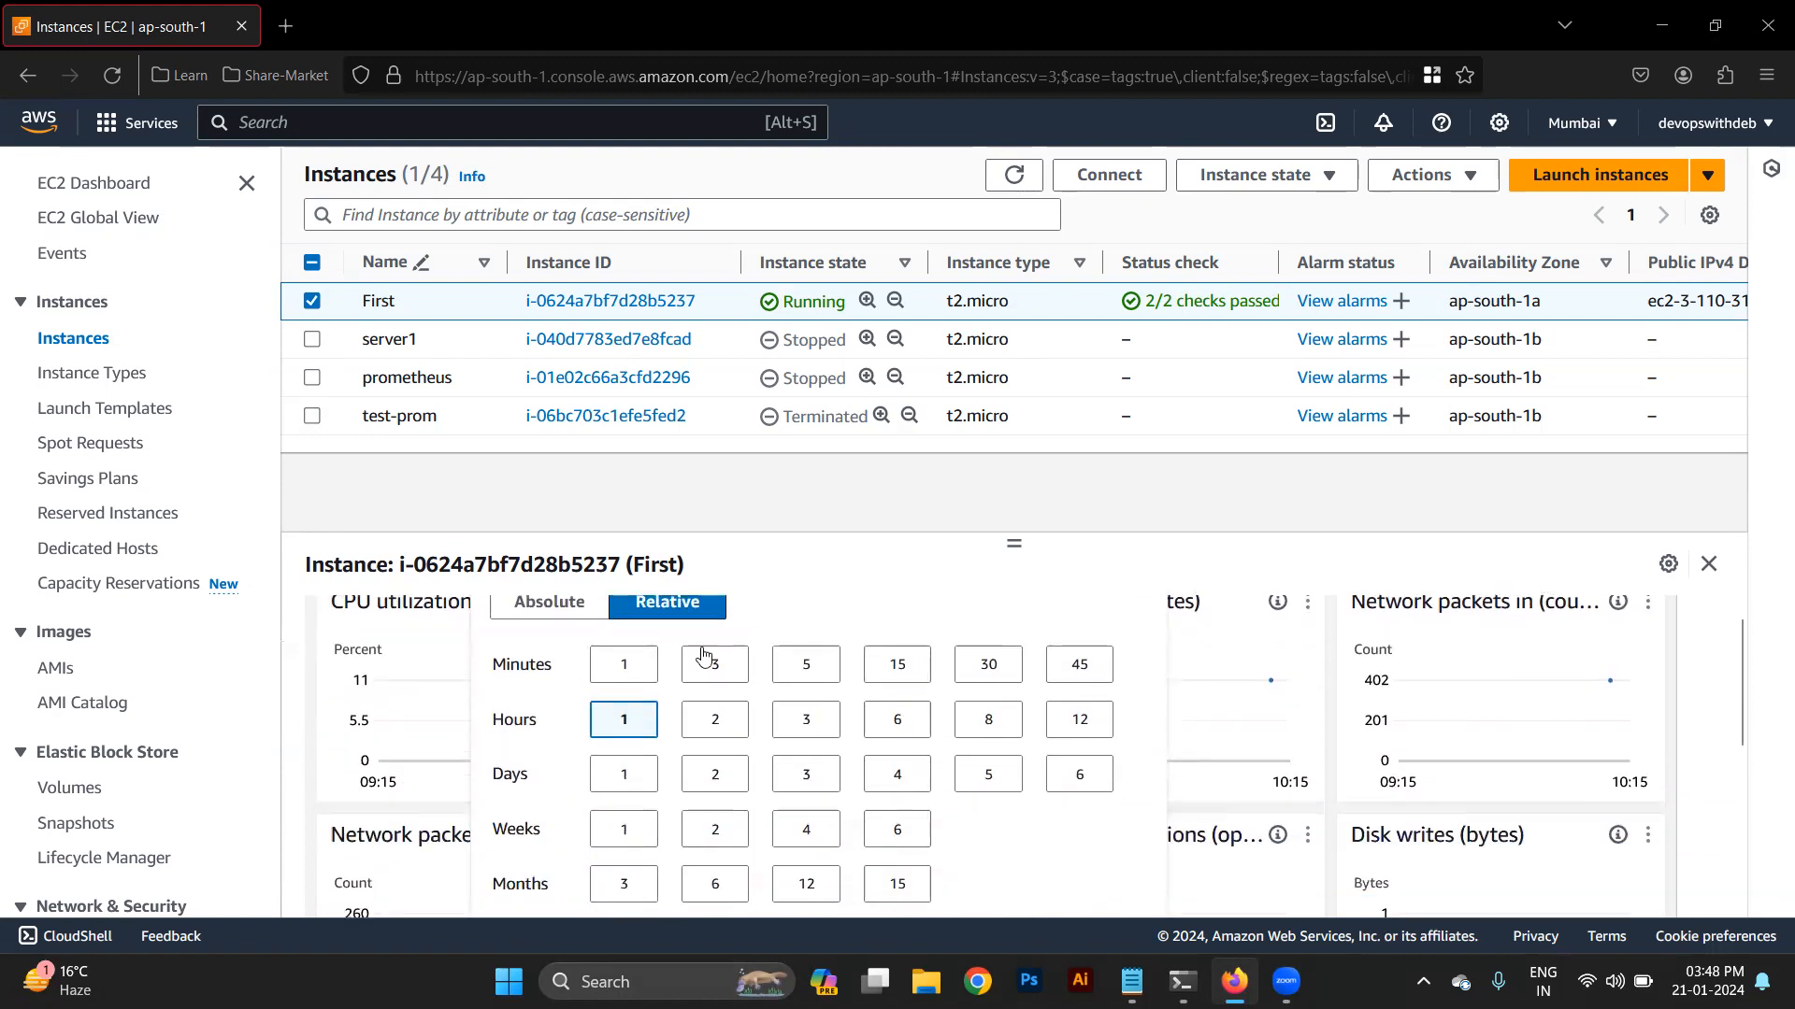
click(626, 666)
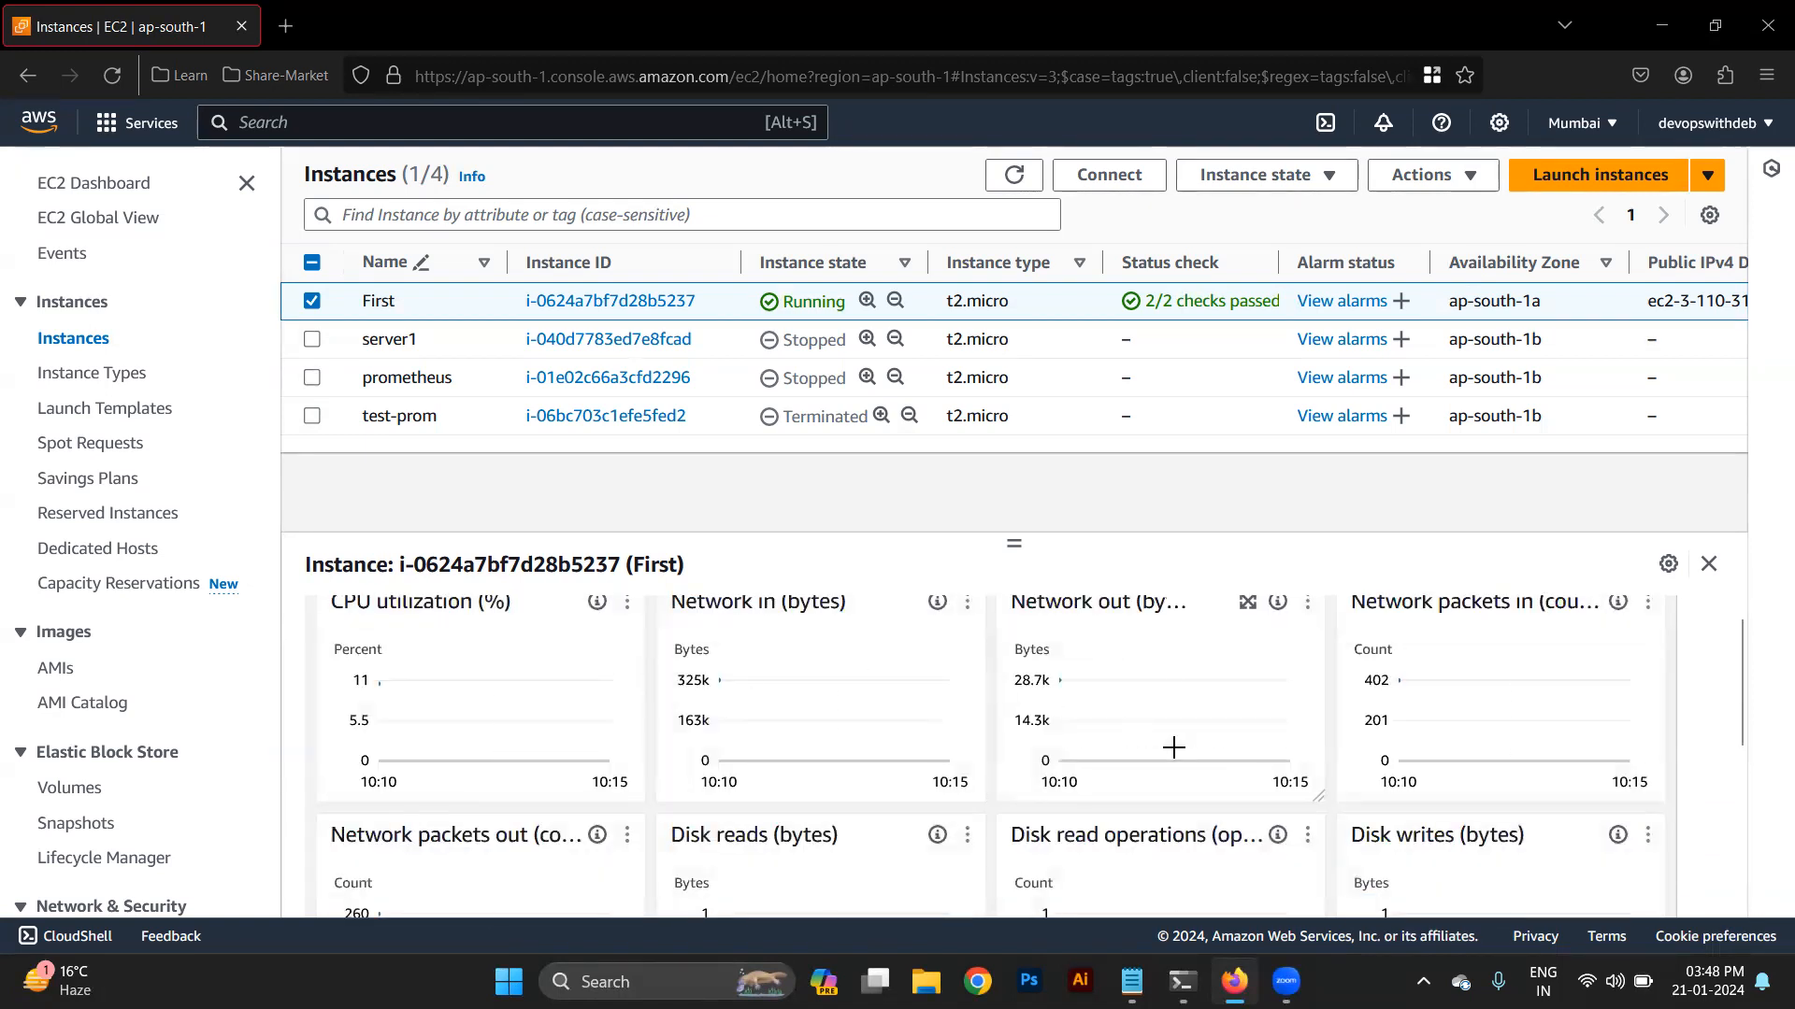
scroll(1175, 753, up, 1)
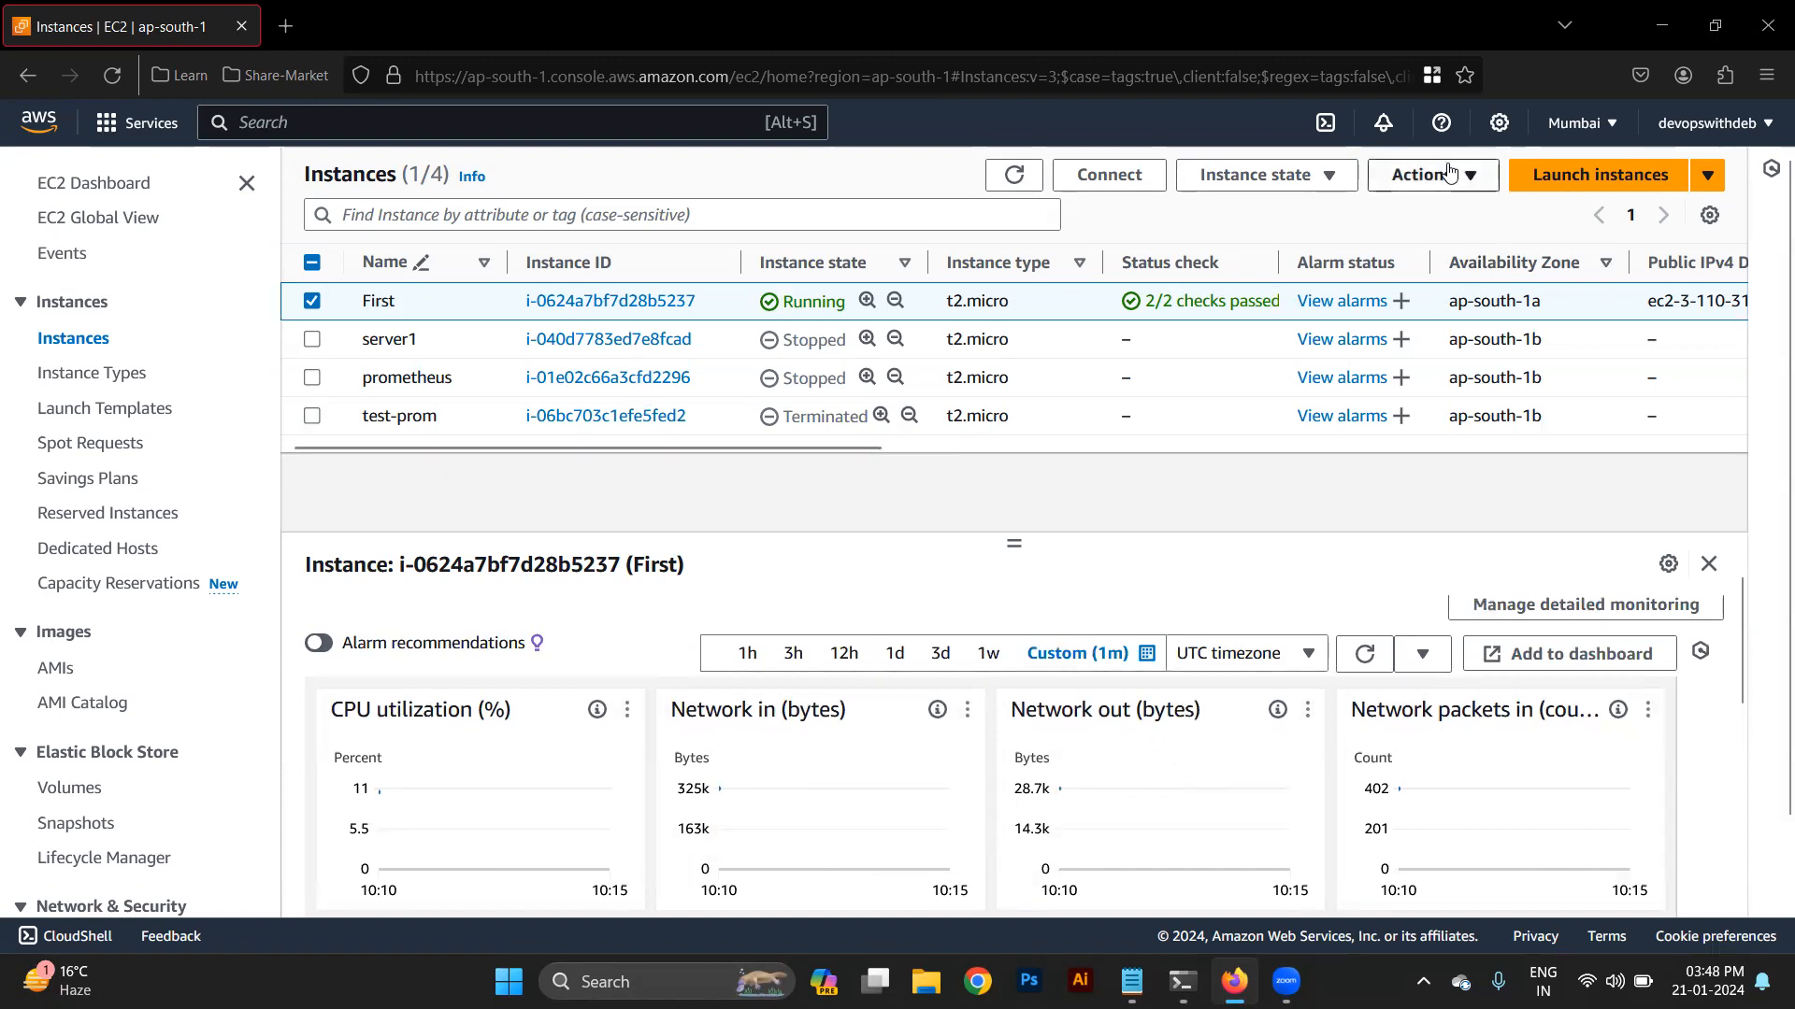
Open the First instance's detailed monitoring setting, tick Enable, and close the dialog without saving
click(1423, 176)
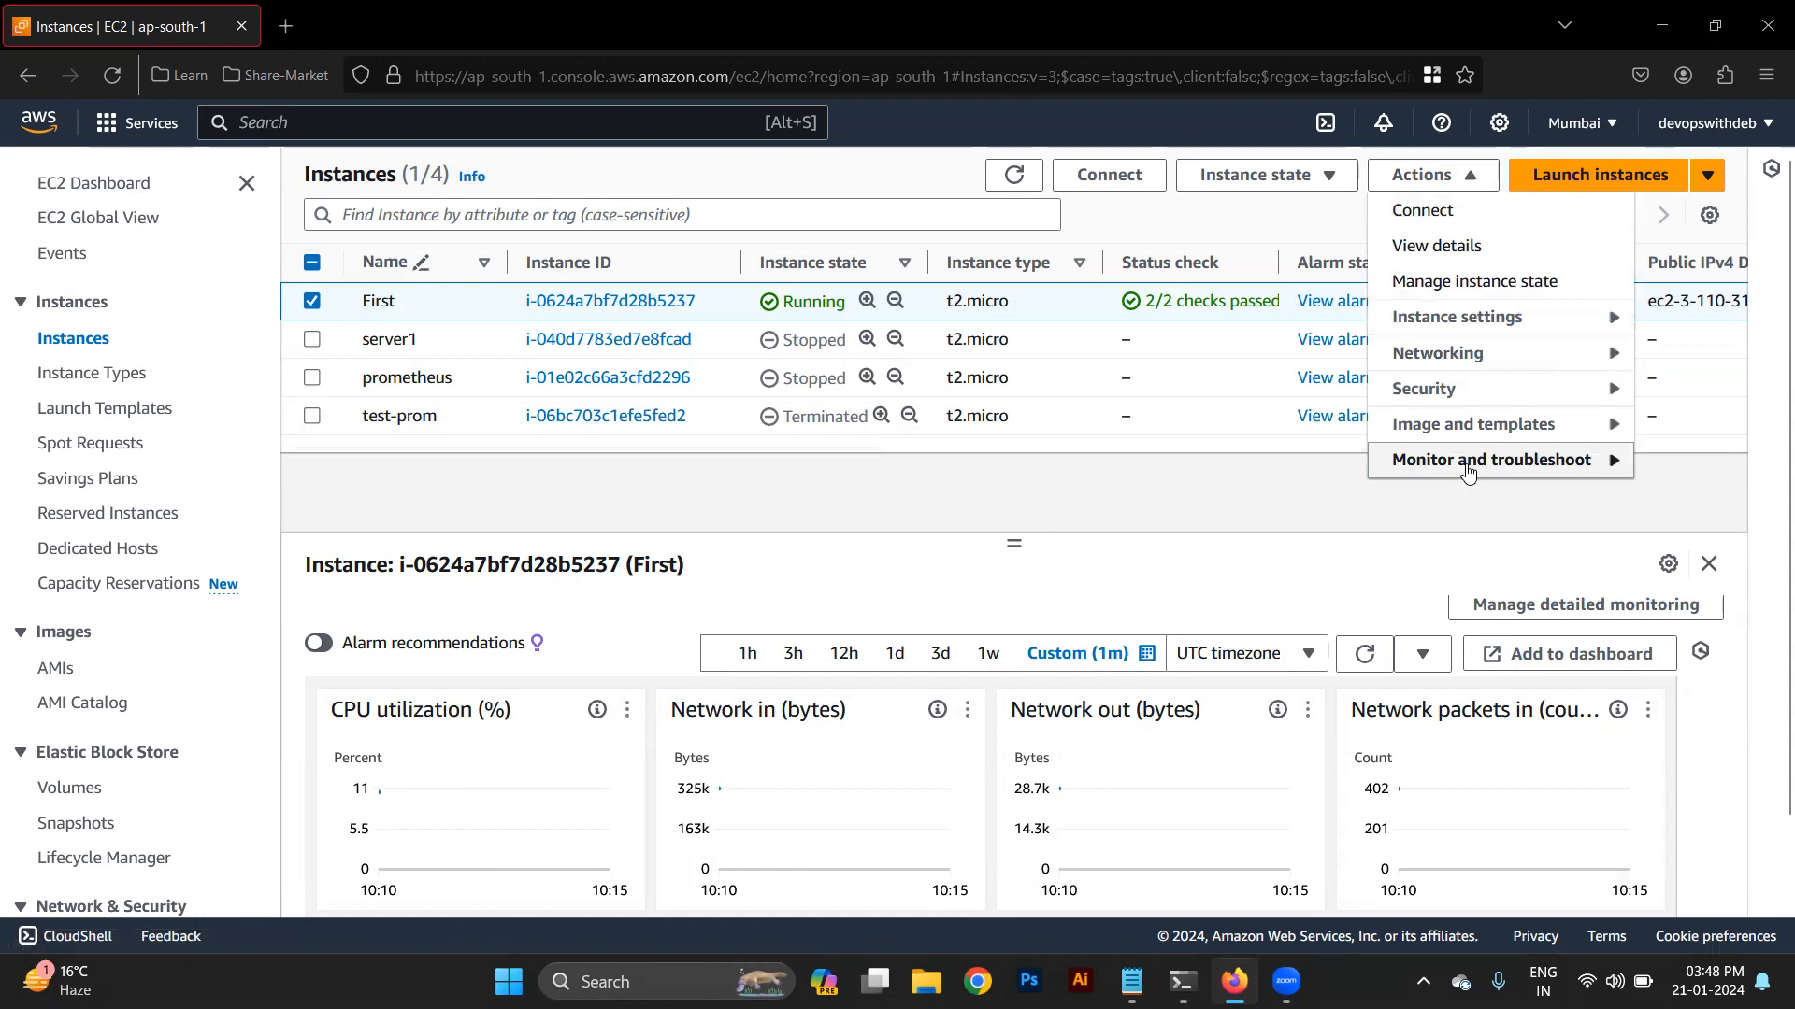
mouse_move(1469, 472)
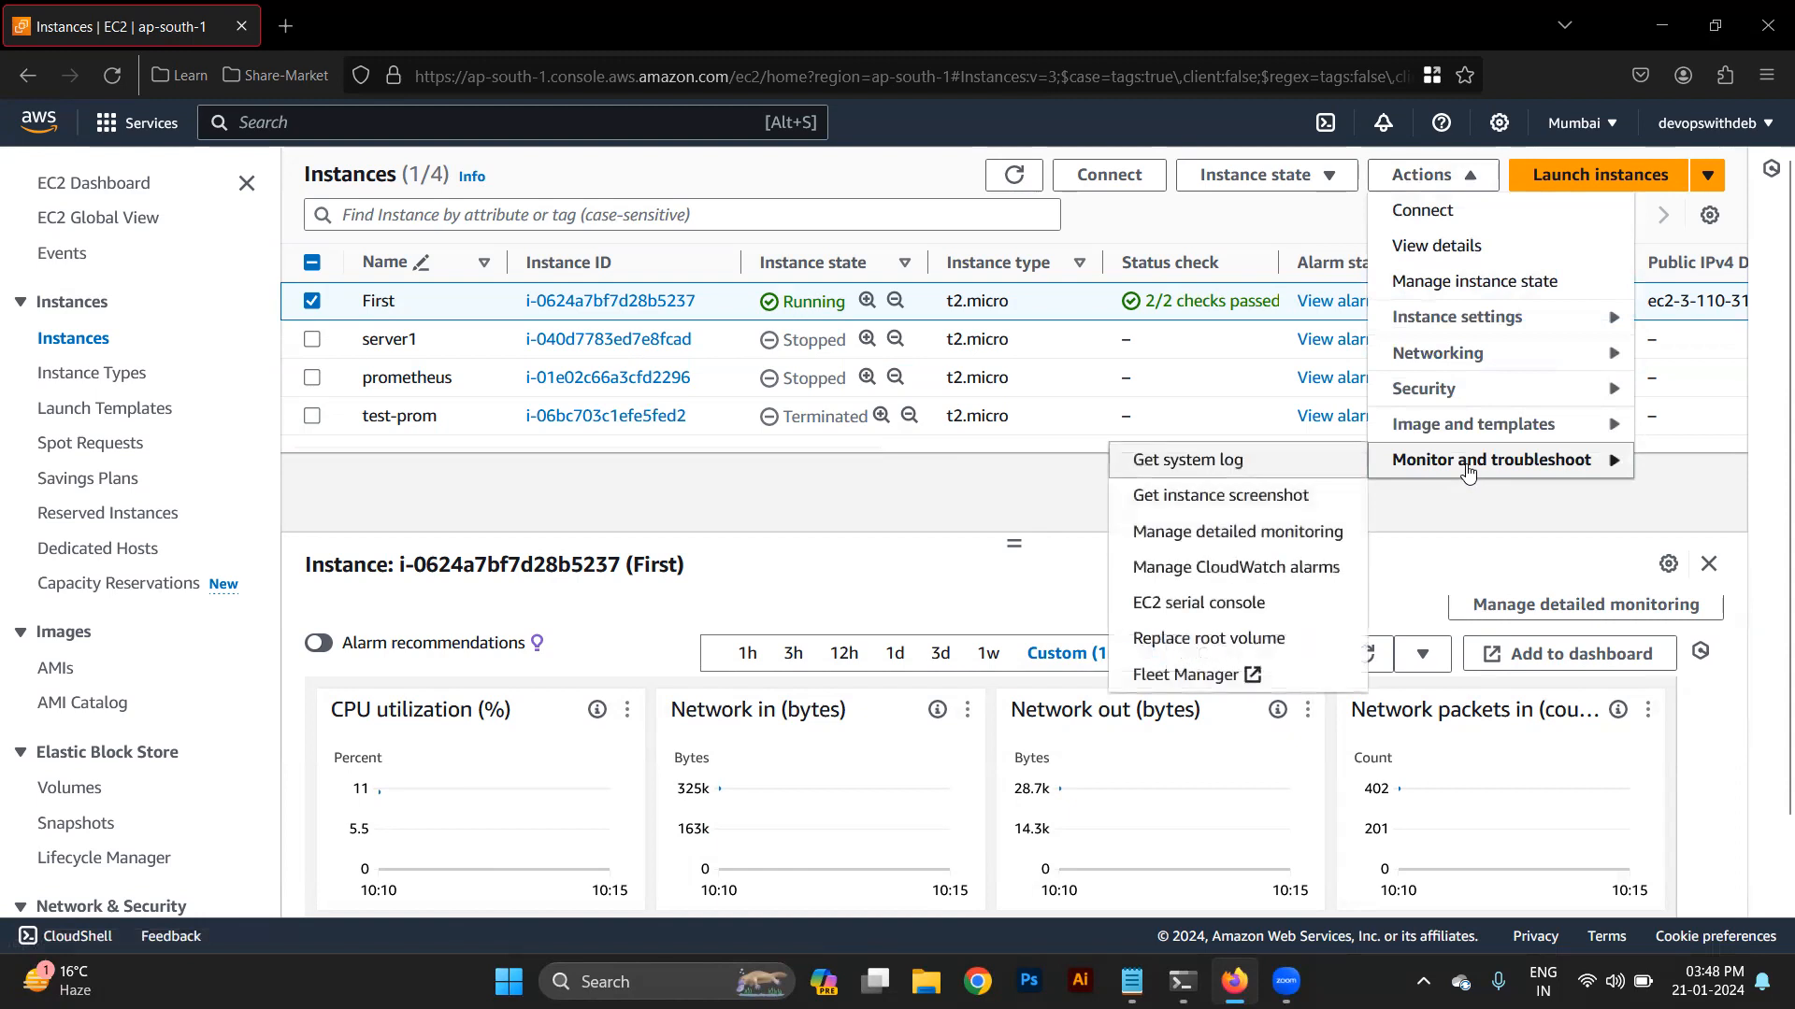
click(1225, 532)
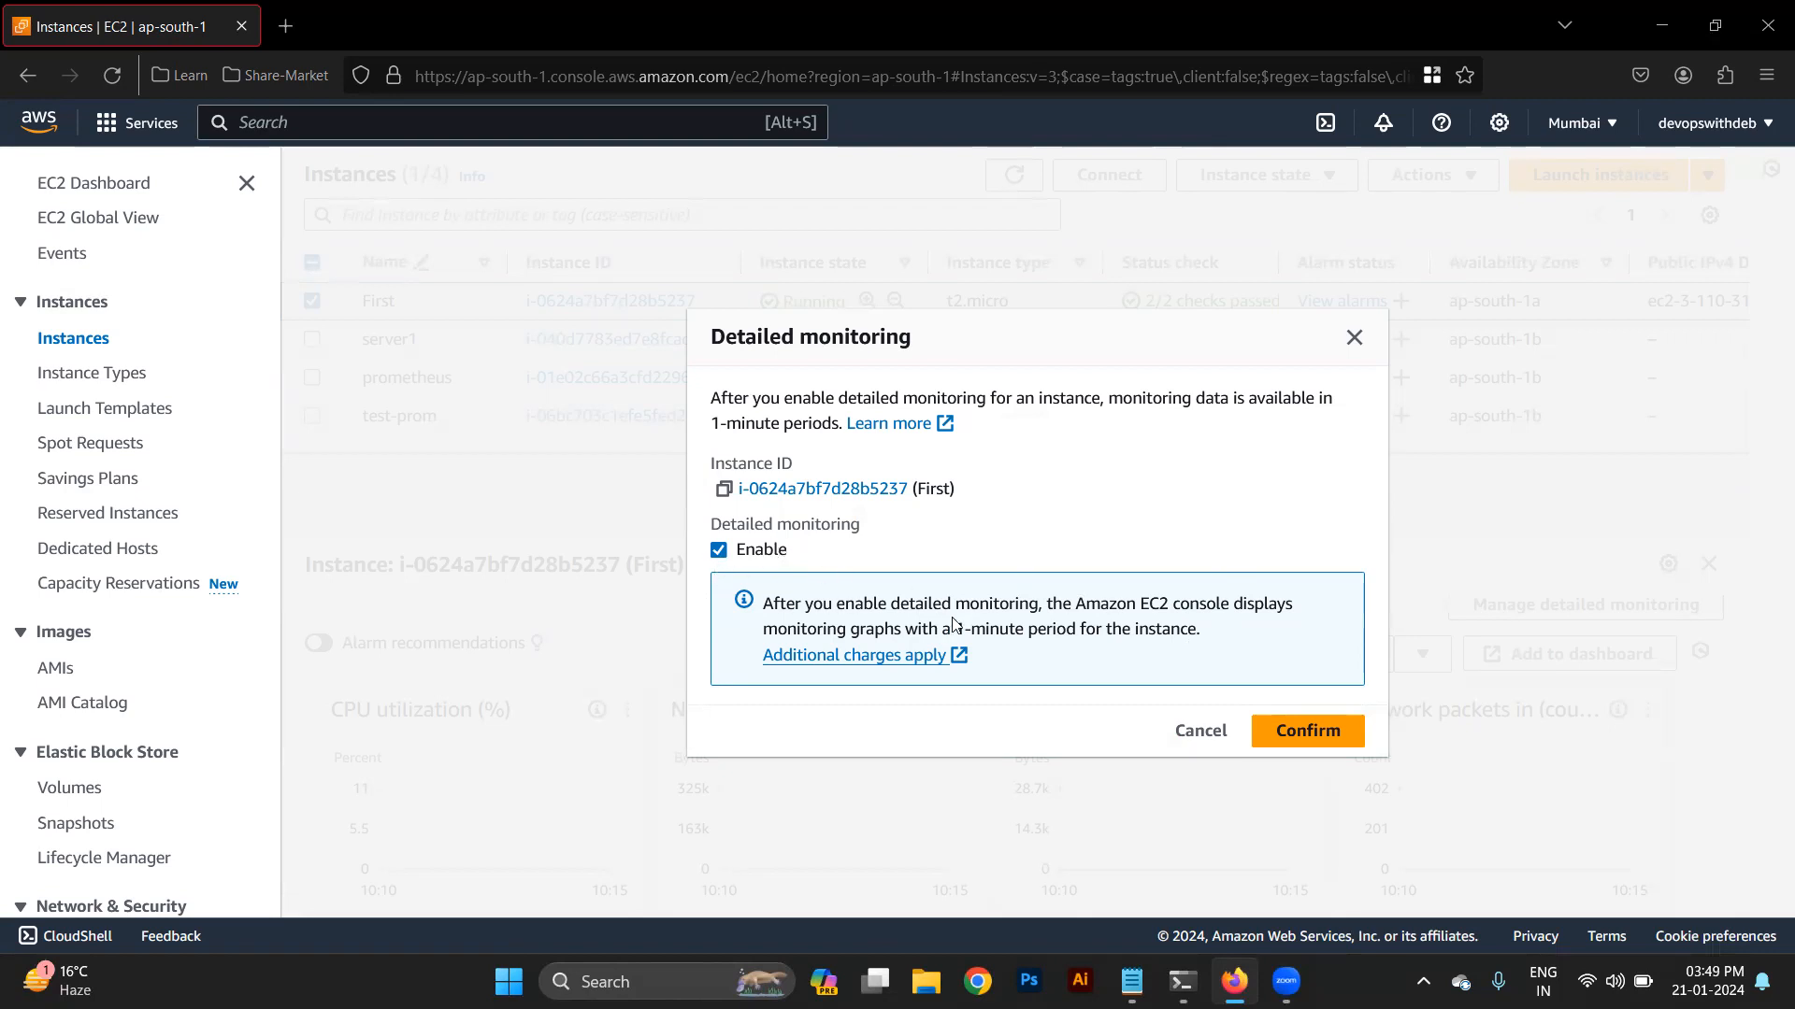
click(1354, 338)
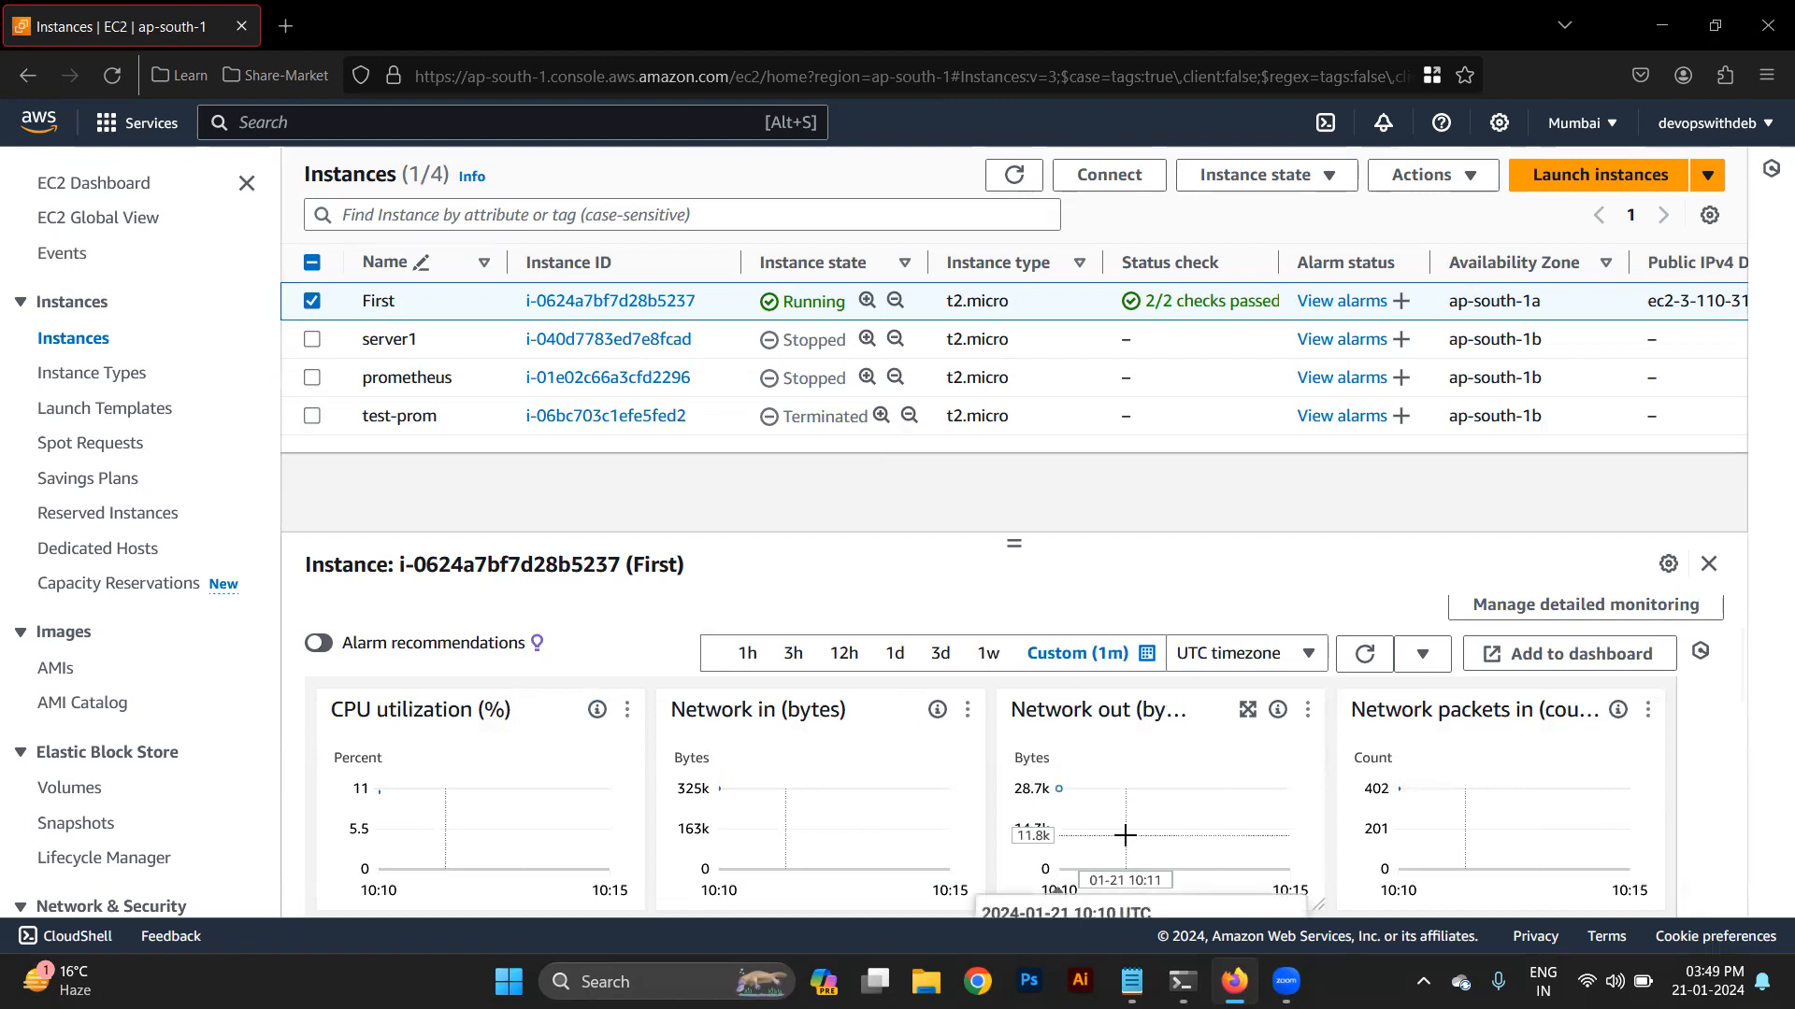
key(alt+Tab)
key(alt+Tab)
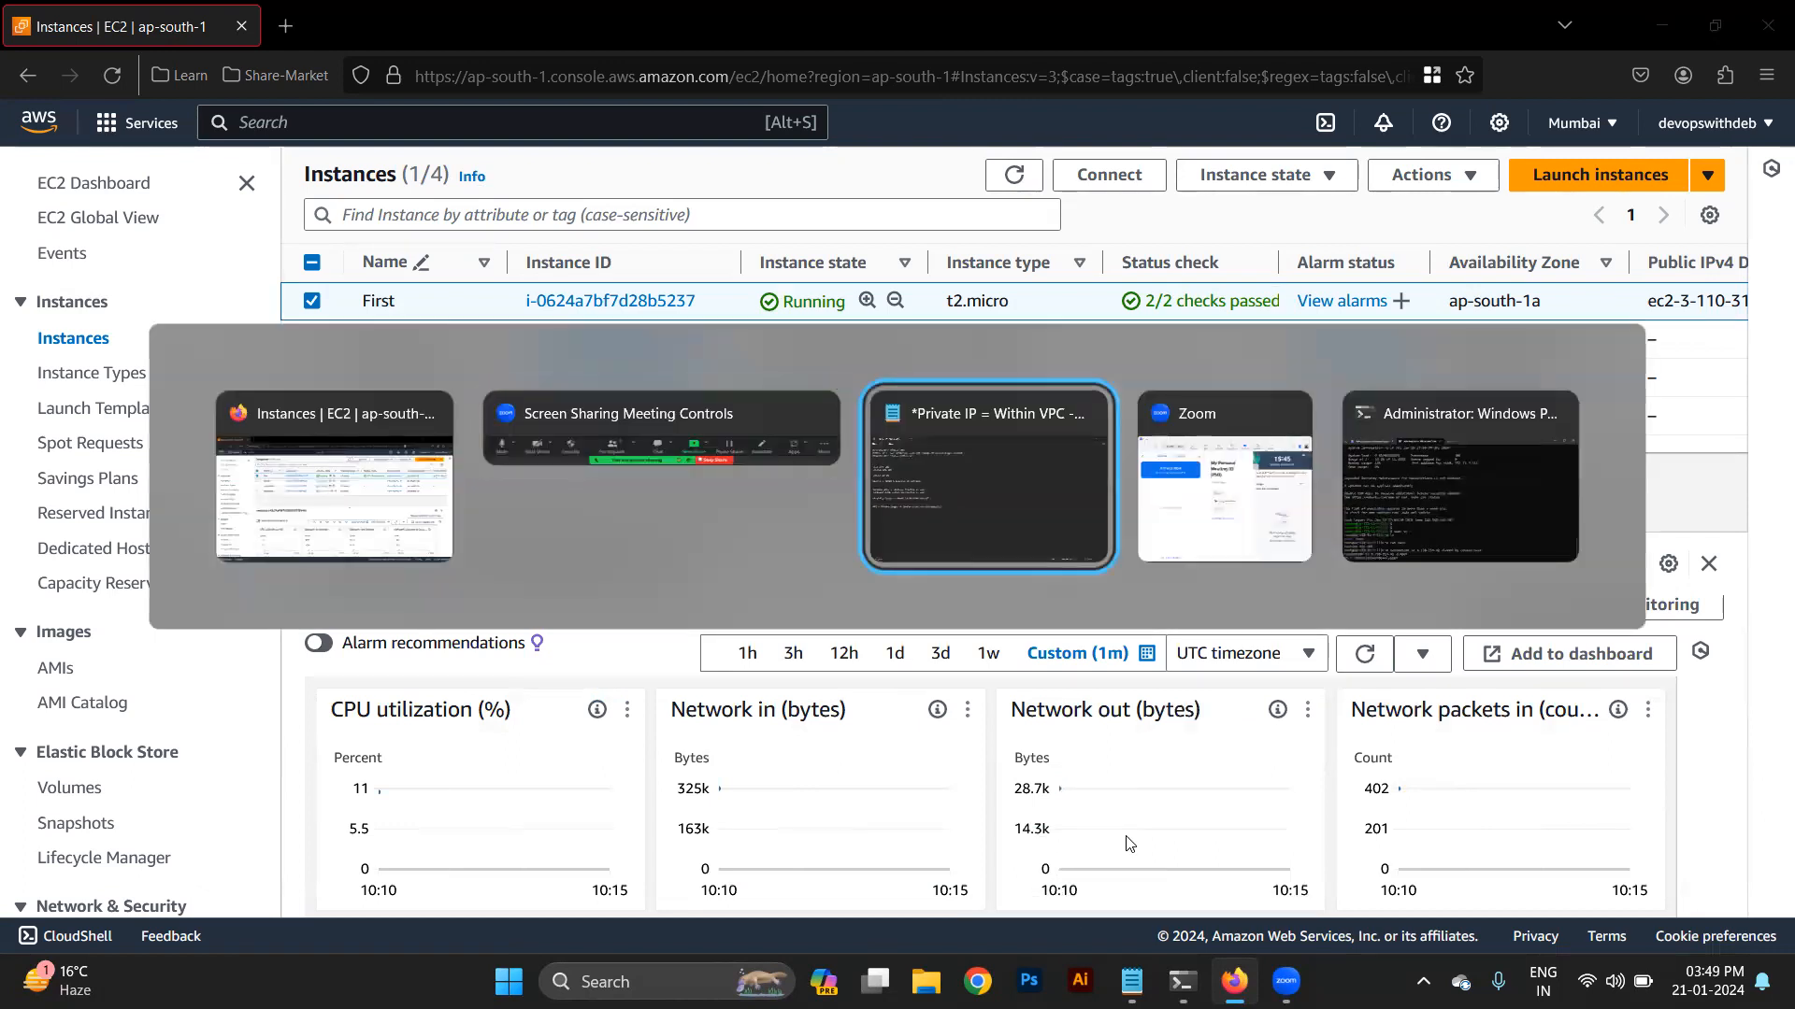
key(alt+Tab)
key(alt+Tab)
key(alt+Tab)
key(alt+Tab)
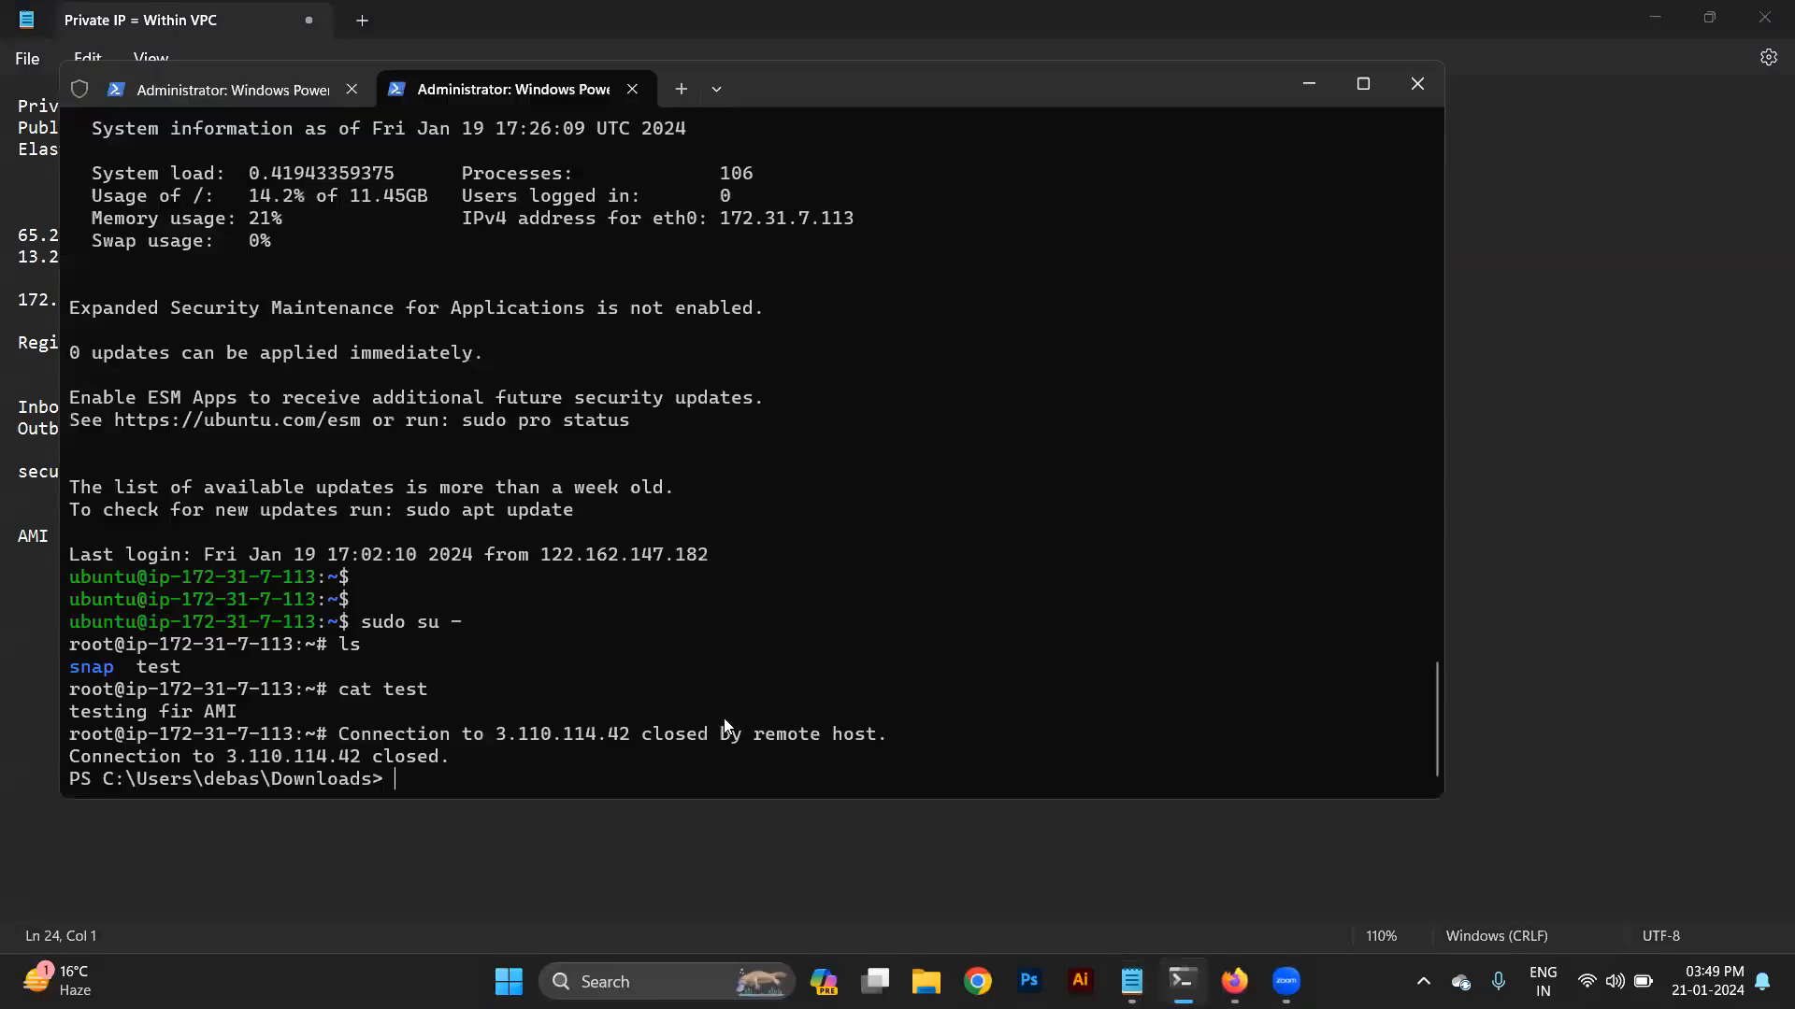
key(Return)
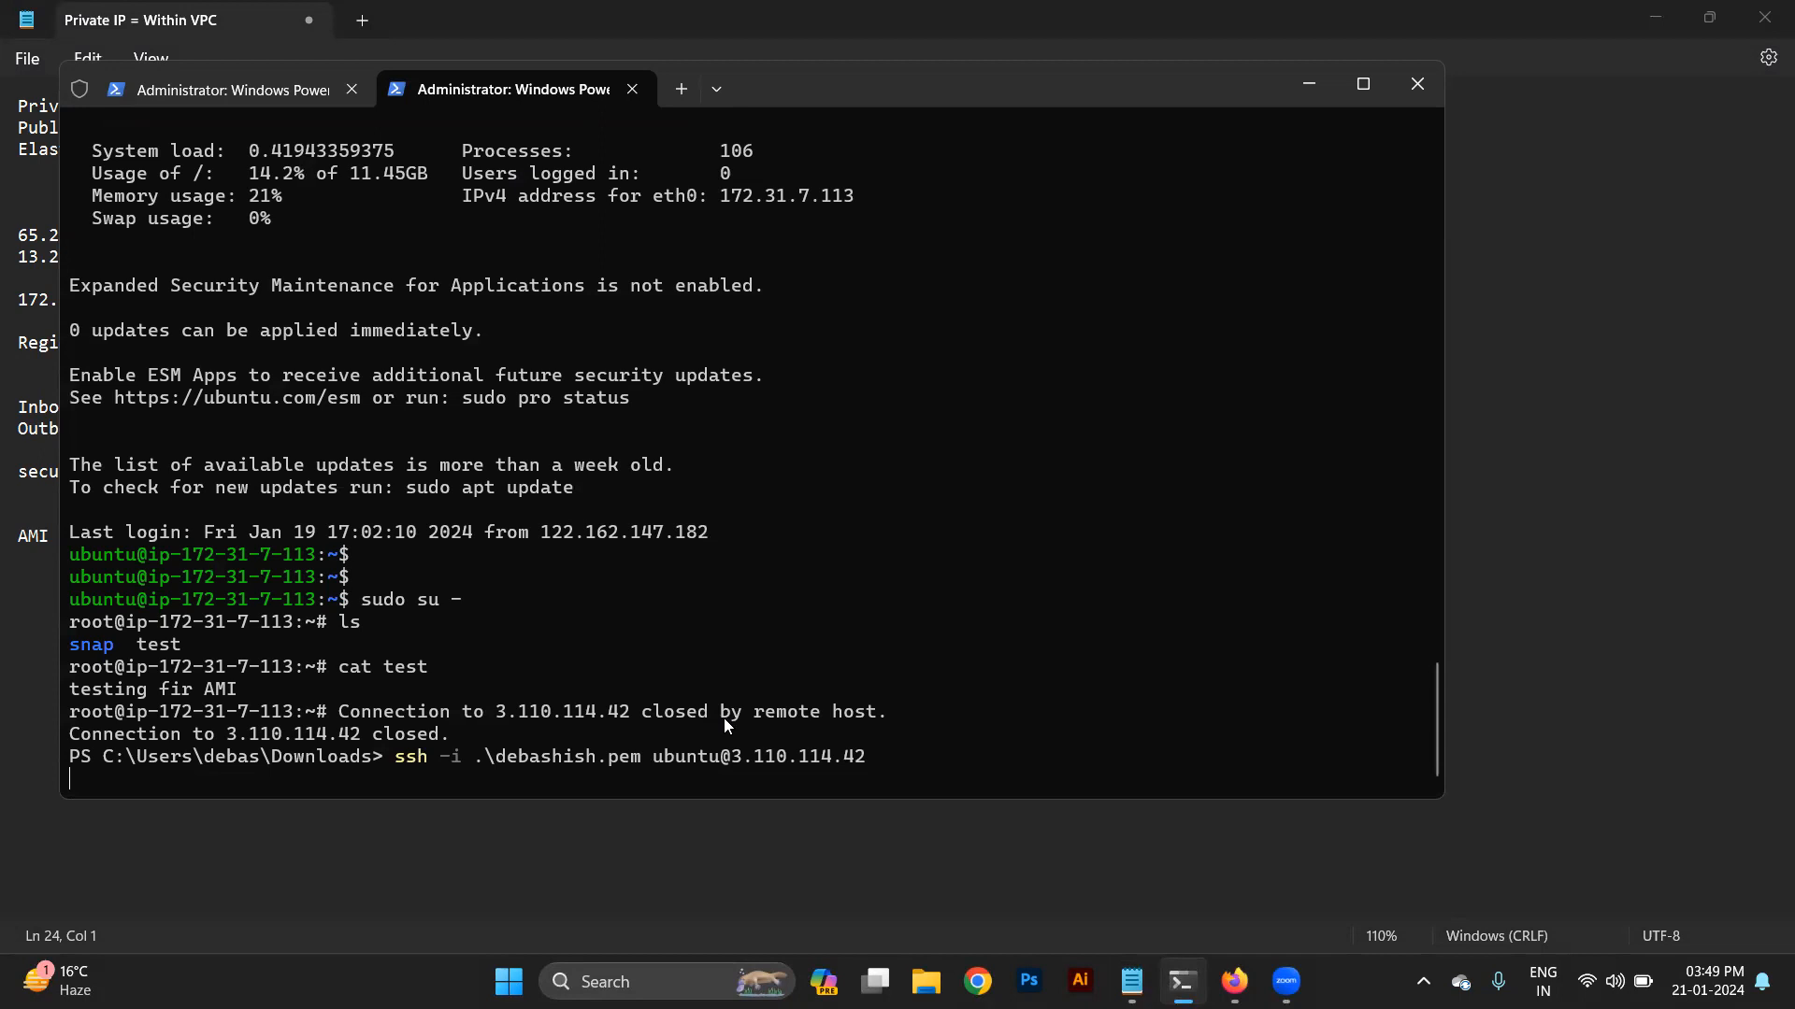
Switch back to the EC2 console in Firefox and copy the First instance's public IPv4 address from its details
key(alt+Tab)
key(alt+Tab)
key(alt+Tab)
key(alt+Tab)
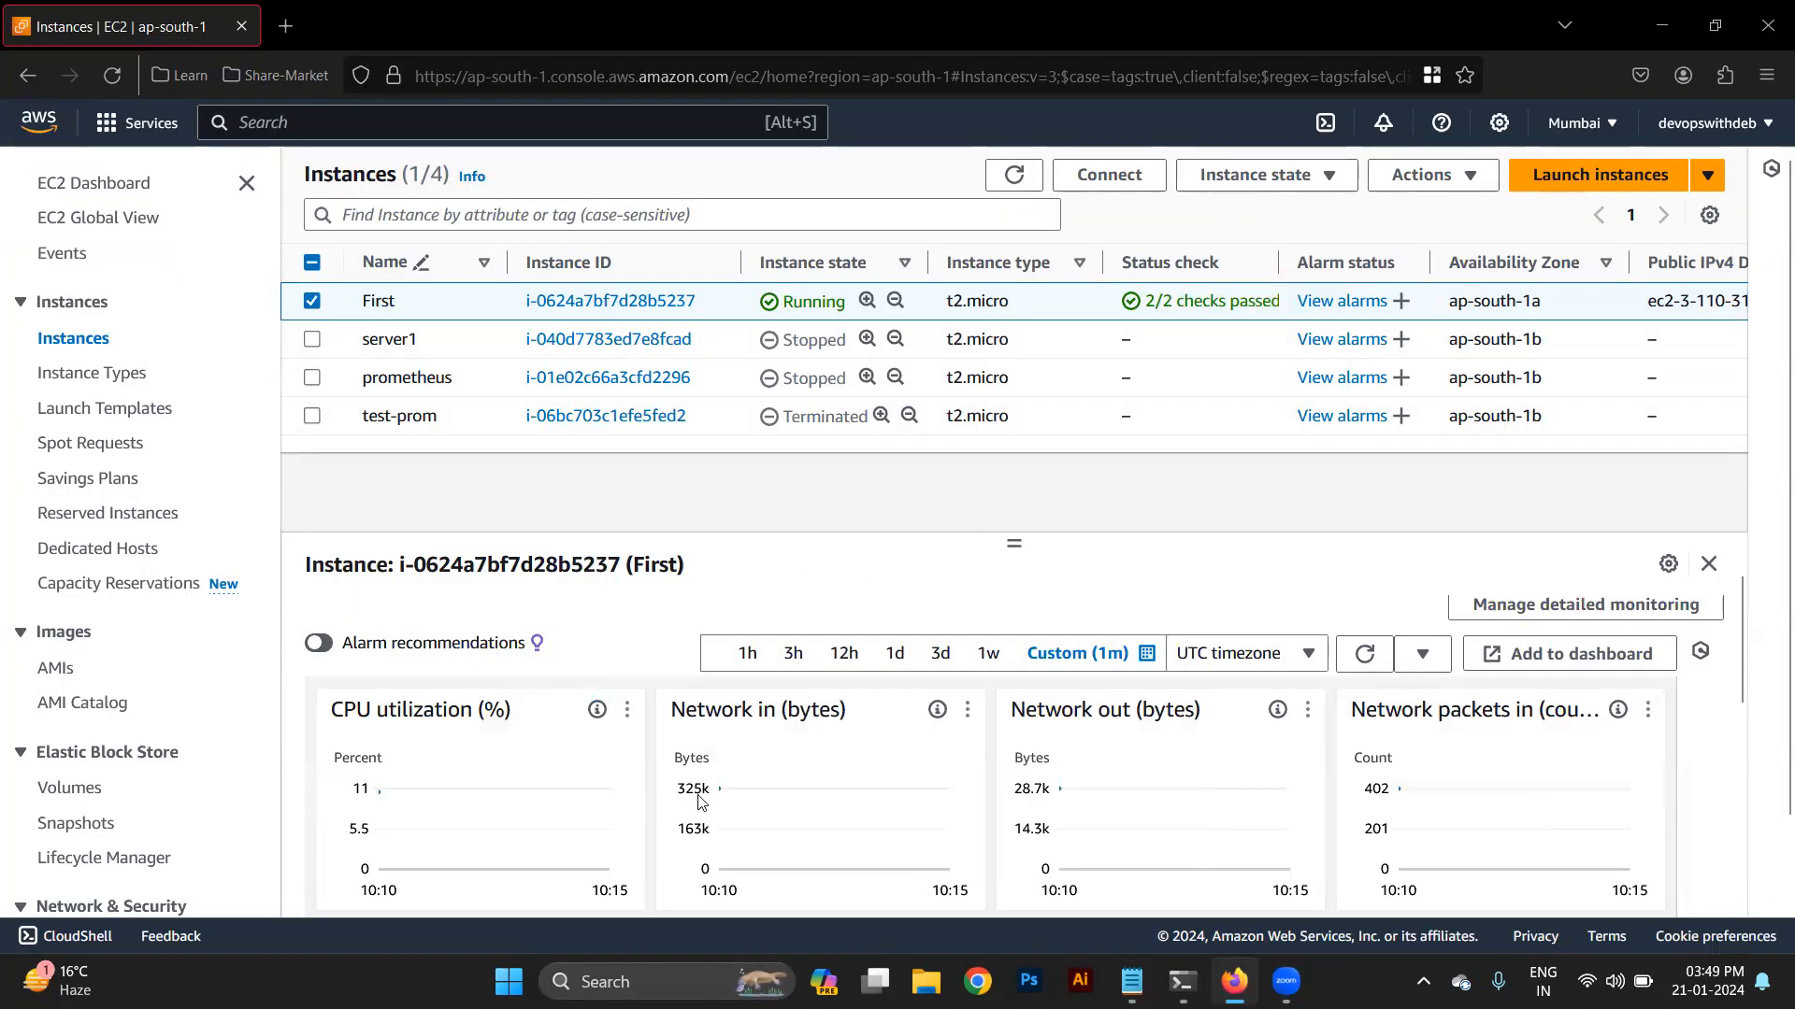
scroll(701, 801, up, 2)
click(332, 619)
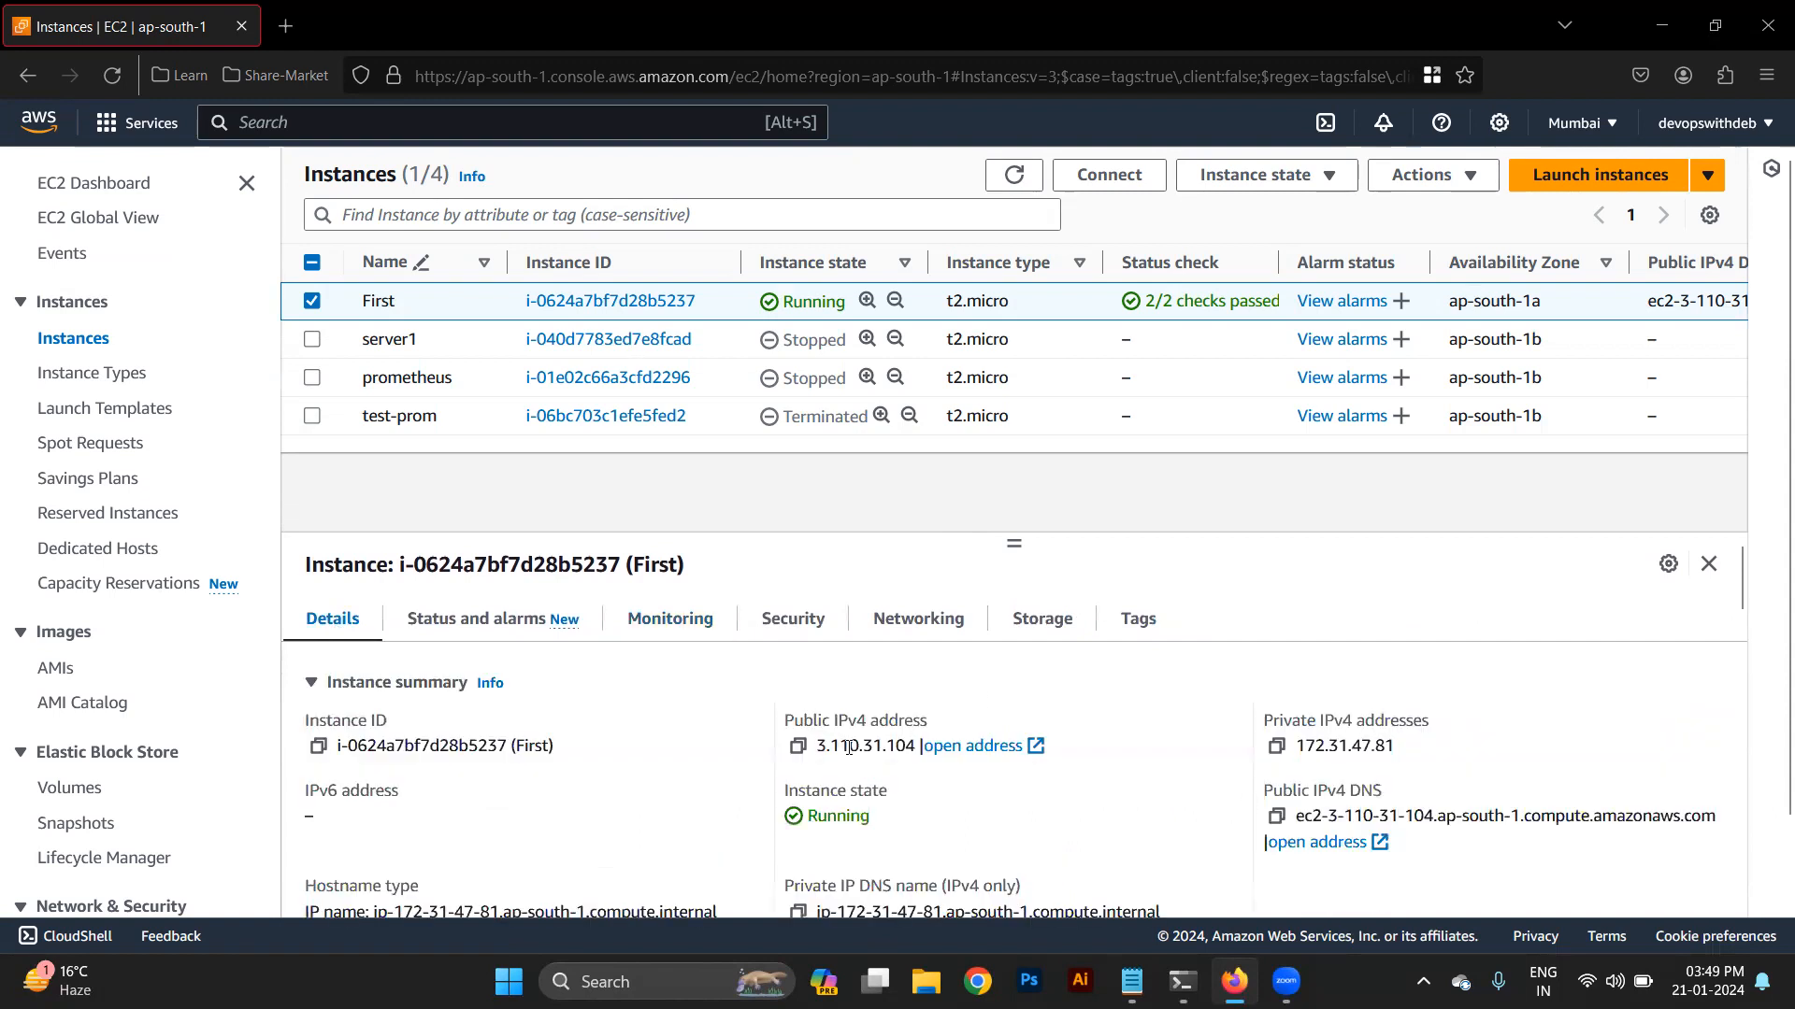
click(797, 746)
key(alt+Tab)
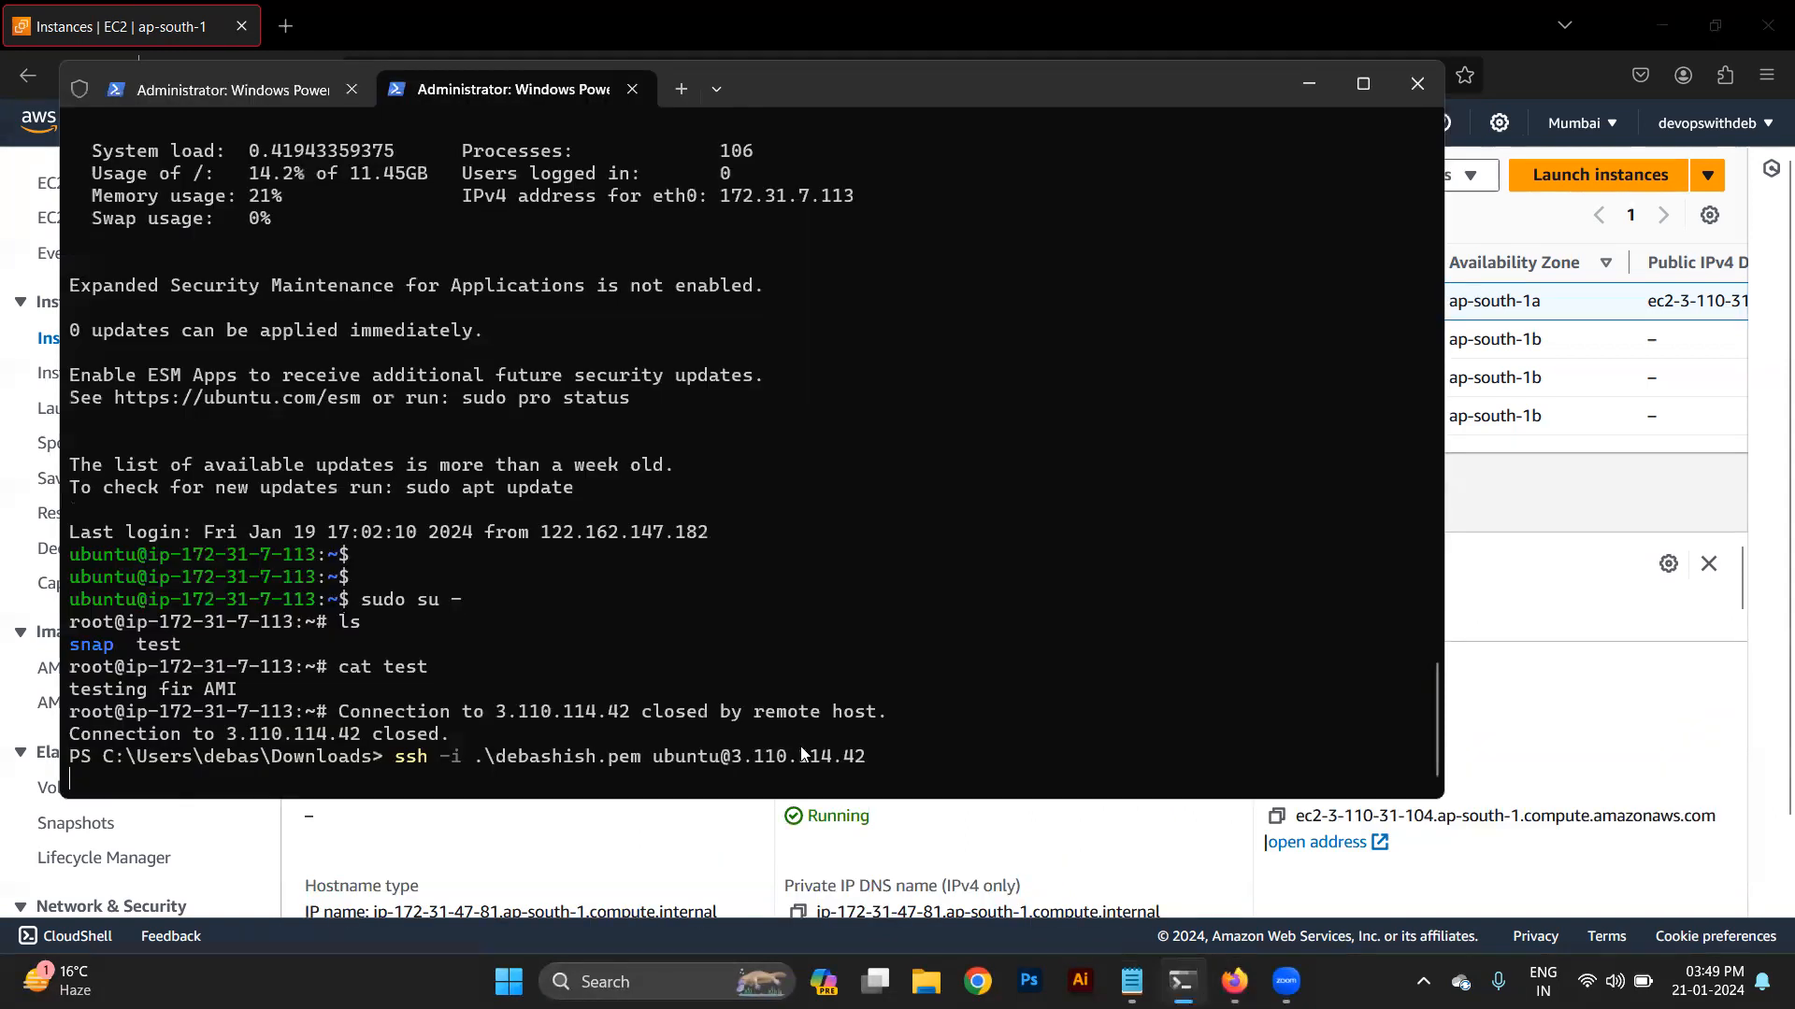
key(alt+Tab)
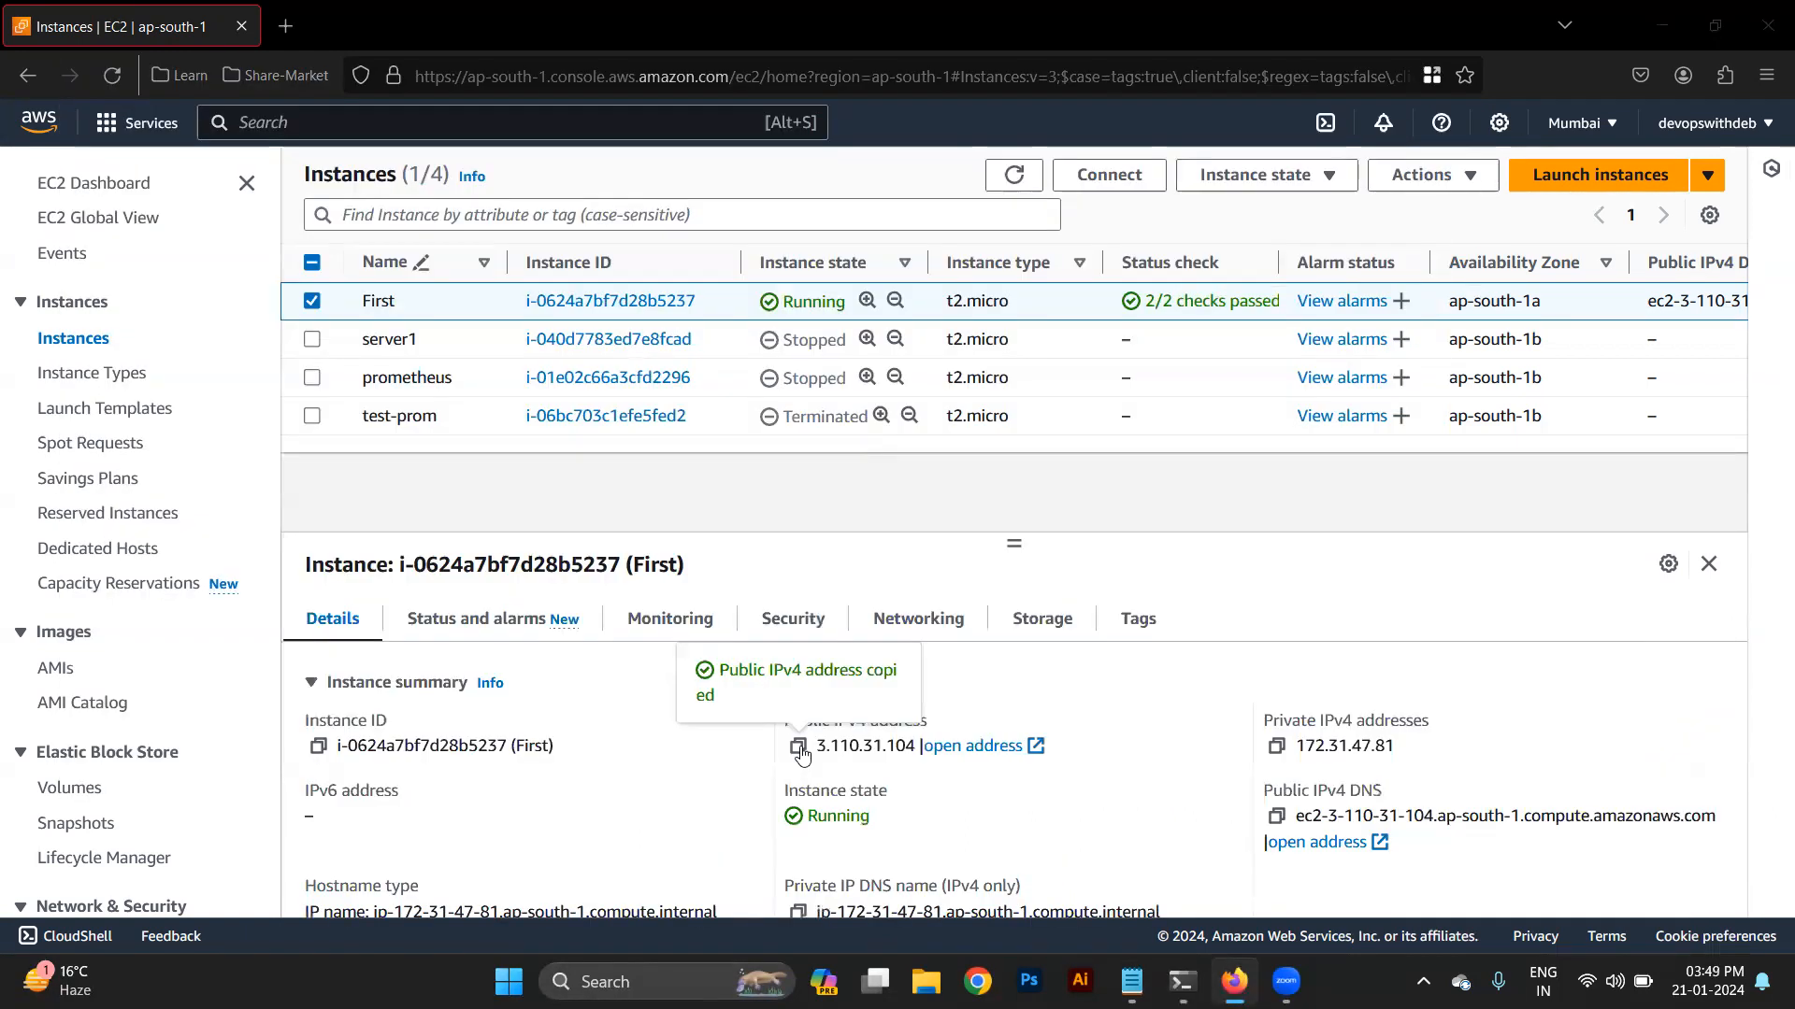
Interrupt the pending SSH attempt in the terminal and change the host in the recalled command to 3.110.31.104
key(alt+Tab)
key(ctrl+c)
key(Up)
key(BackSpace)
key(BackSpace)
key(BackSpace)
key(BackSpace)
key(BackSpace)
key(BackSpace)
key(BackSpace)
key(BackSpace)
key(BackSpace)
key(BackSpace)
key(ctrl+v)
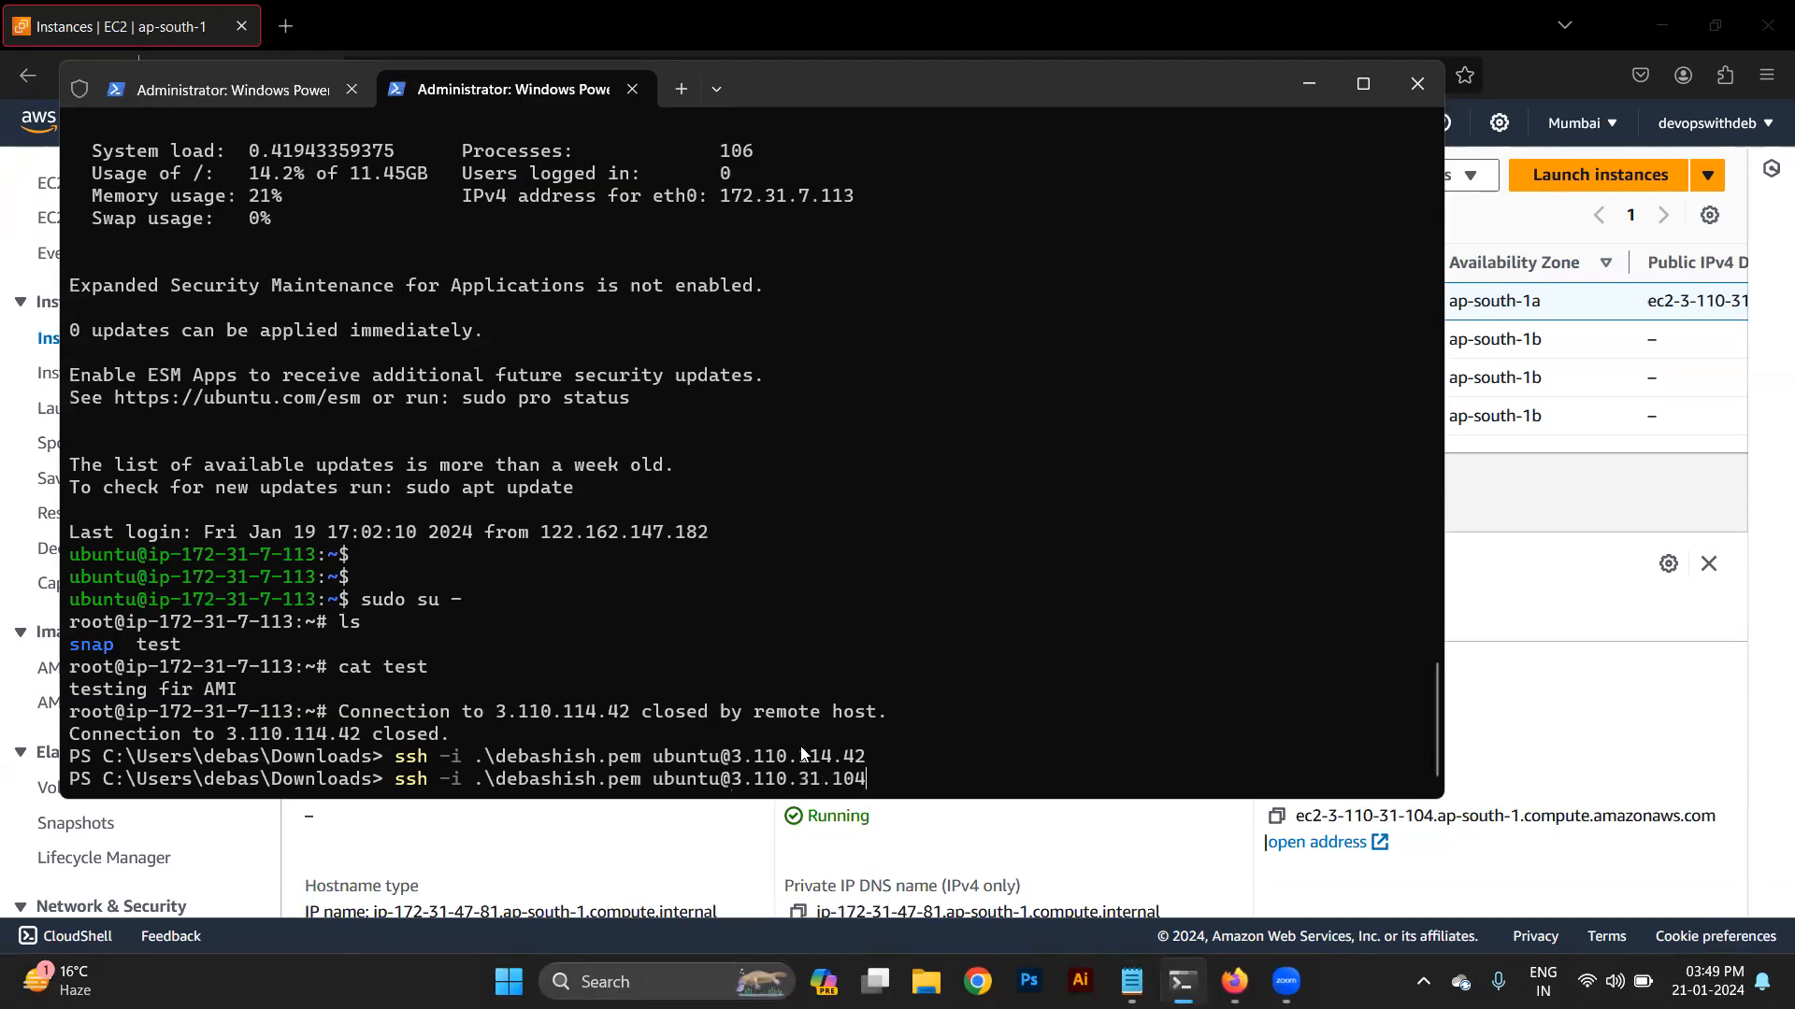
Run the SSH command and answer yes to accept the instance's host key
key(Return)
text(es)
key(Return)
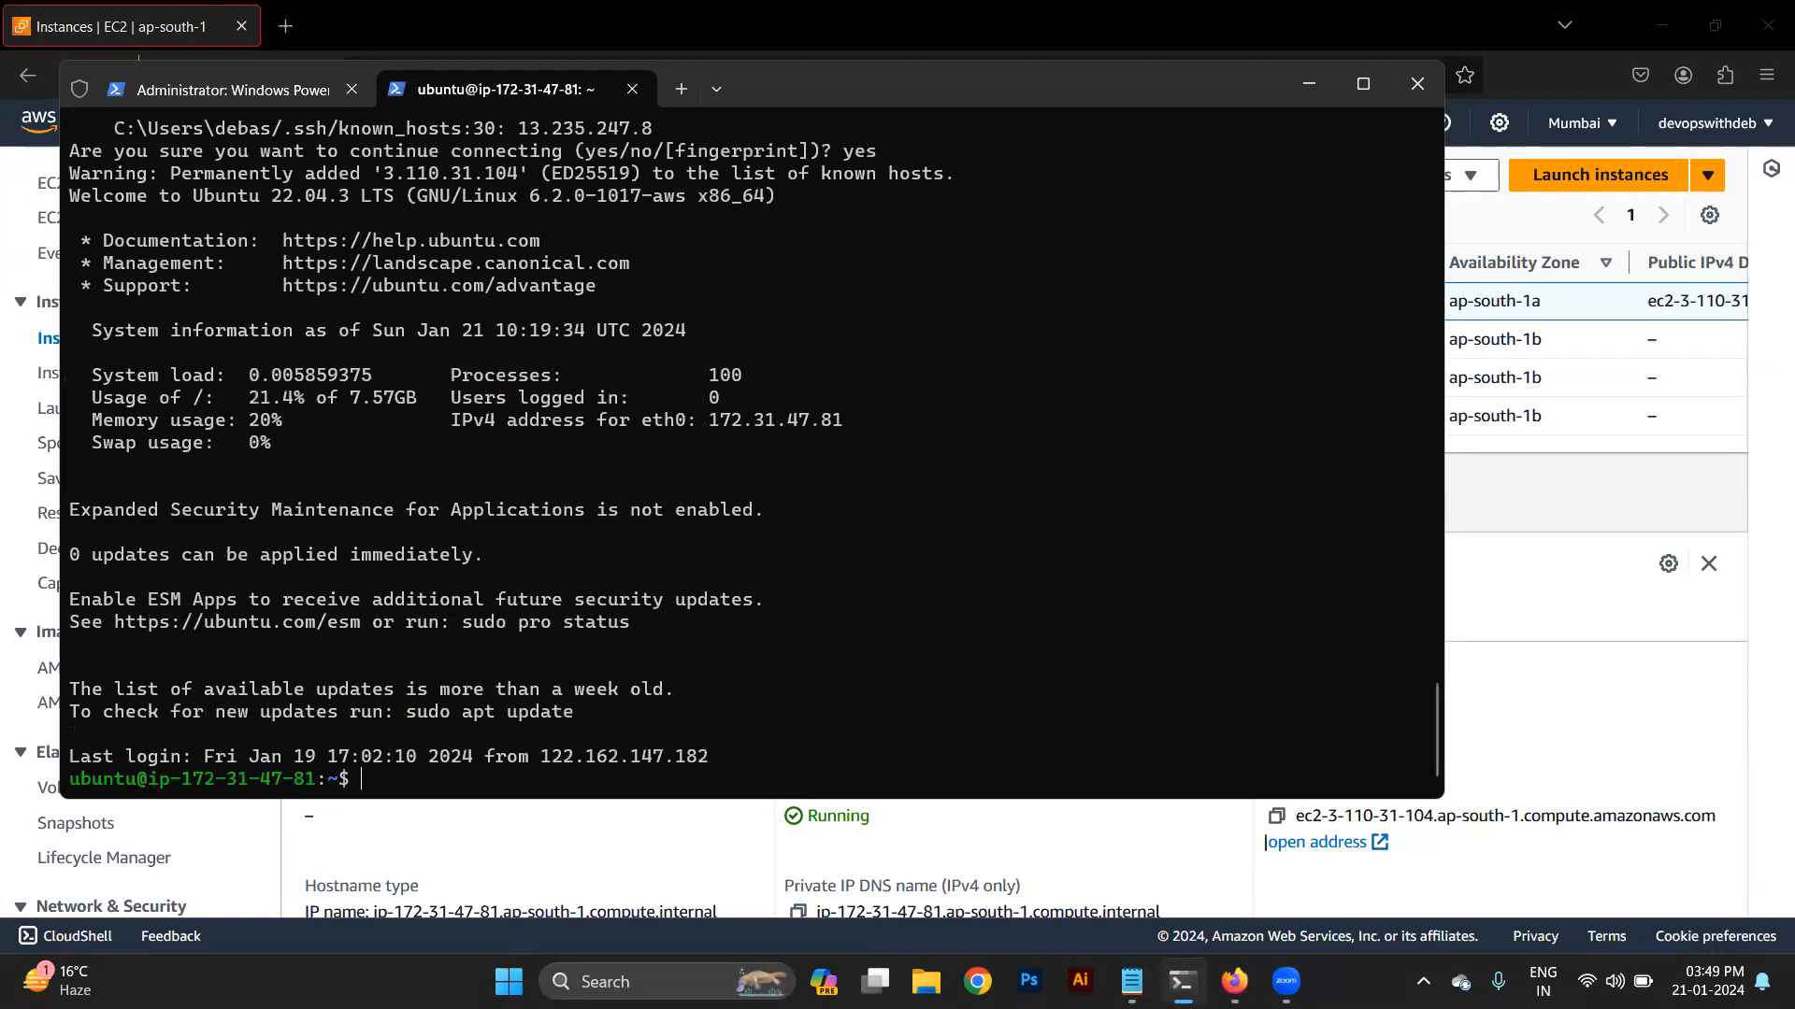
List the home directory with l, run top to check the load averages, and quit top
key(Return)
key(Return)
text(l)
key(Return)
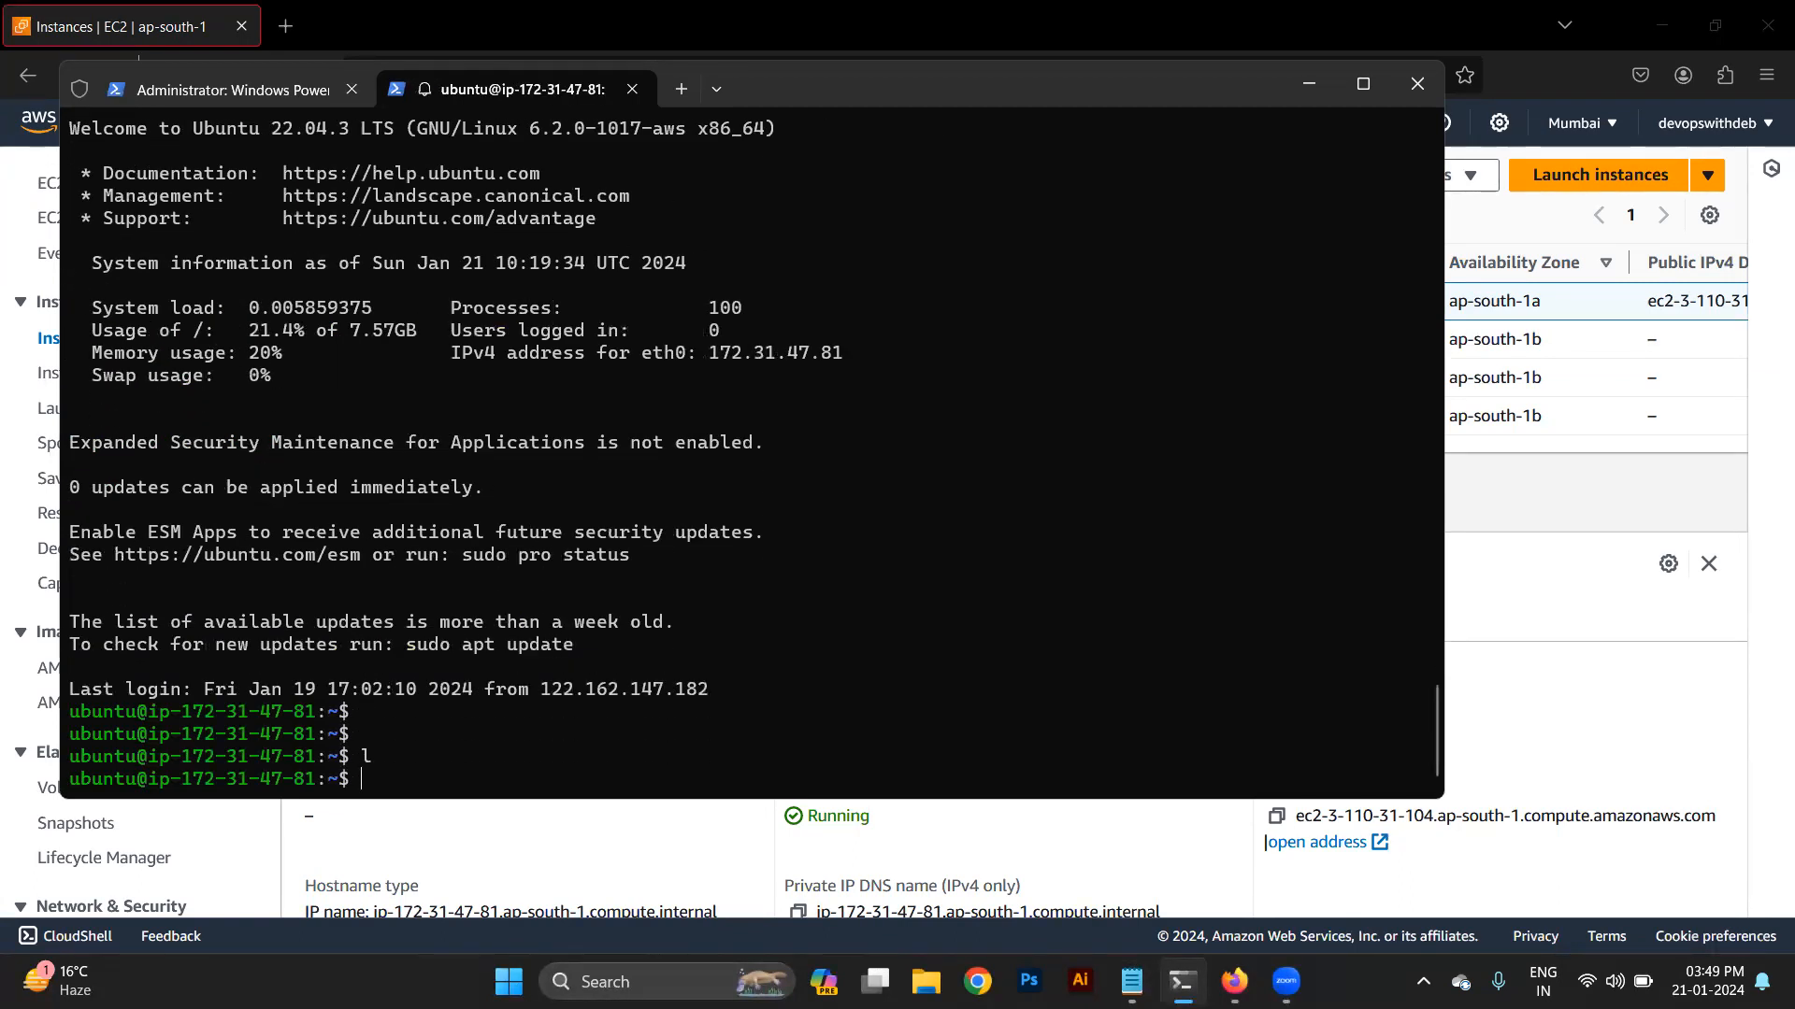
text(tp)
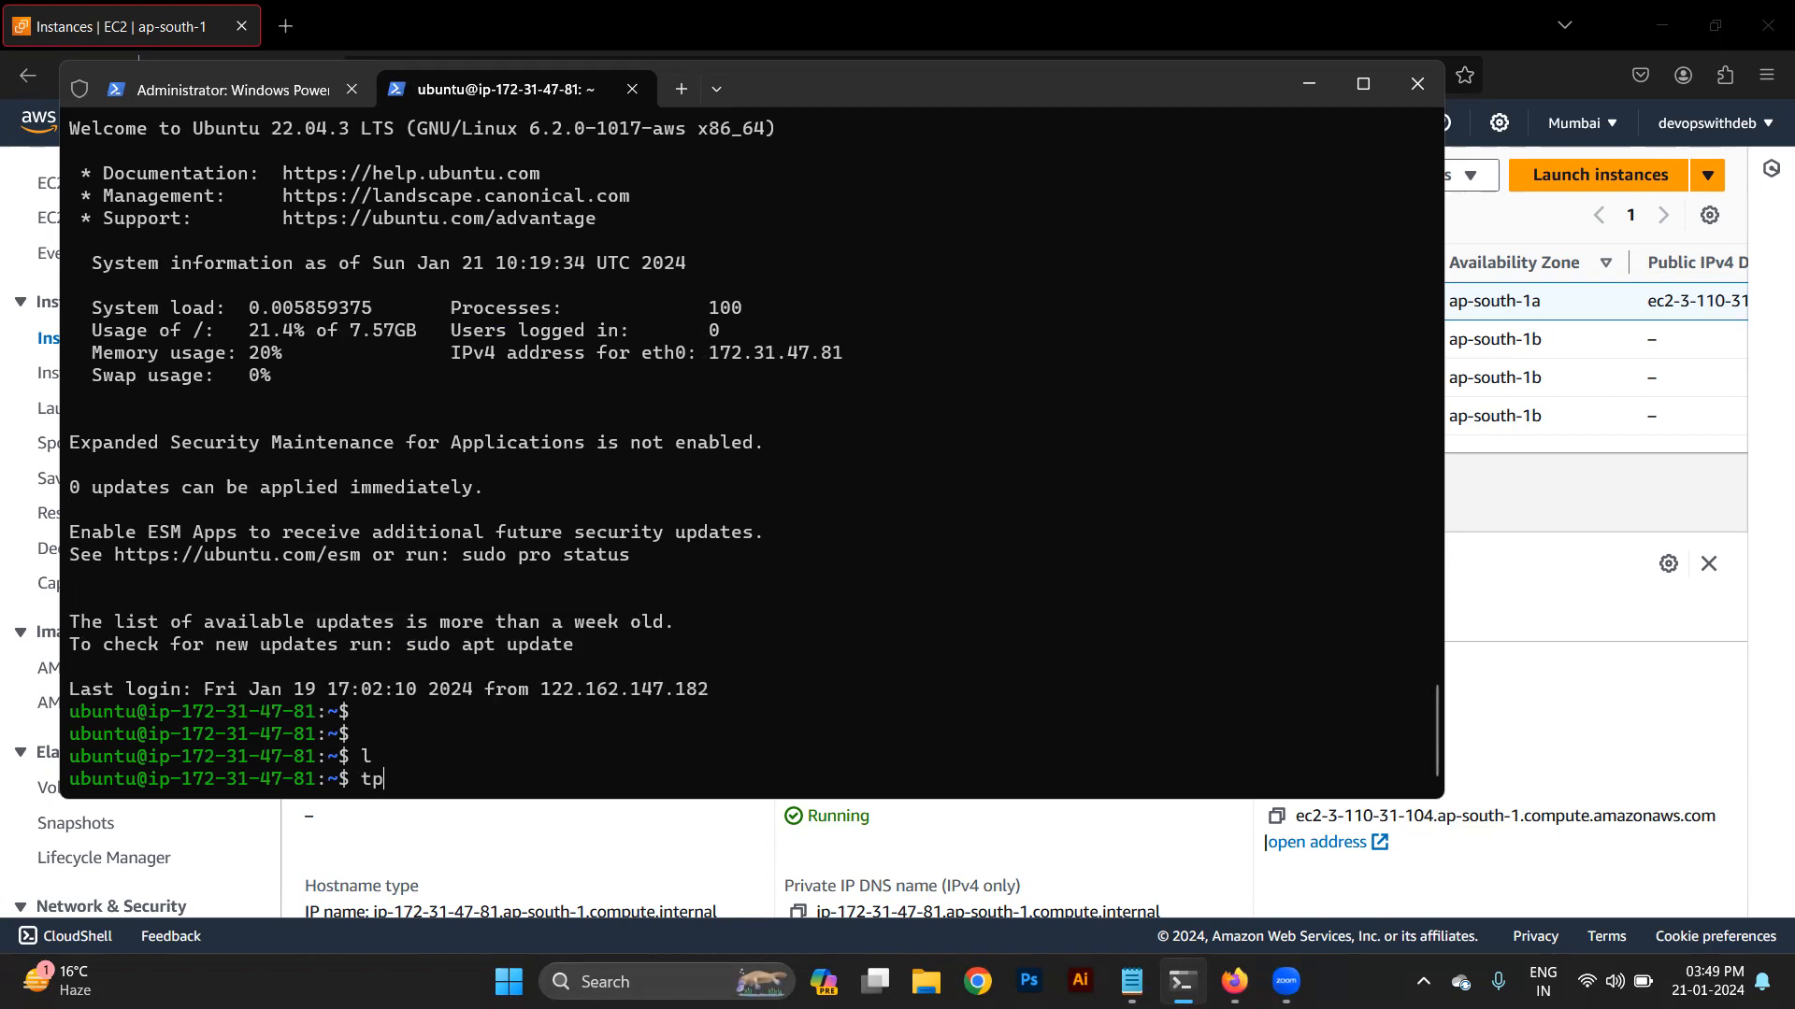
key(Return)
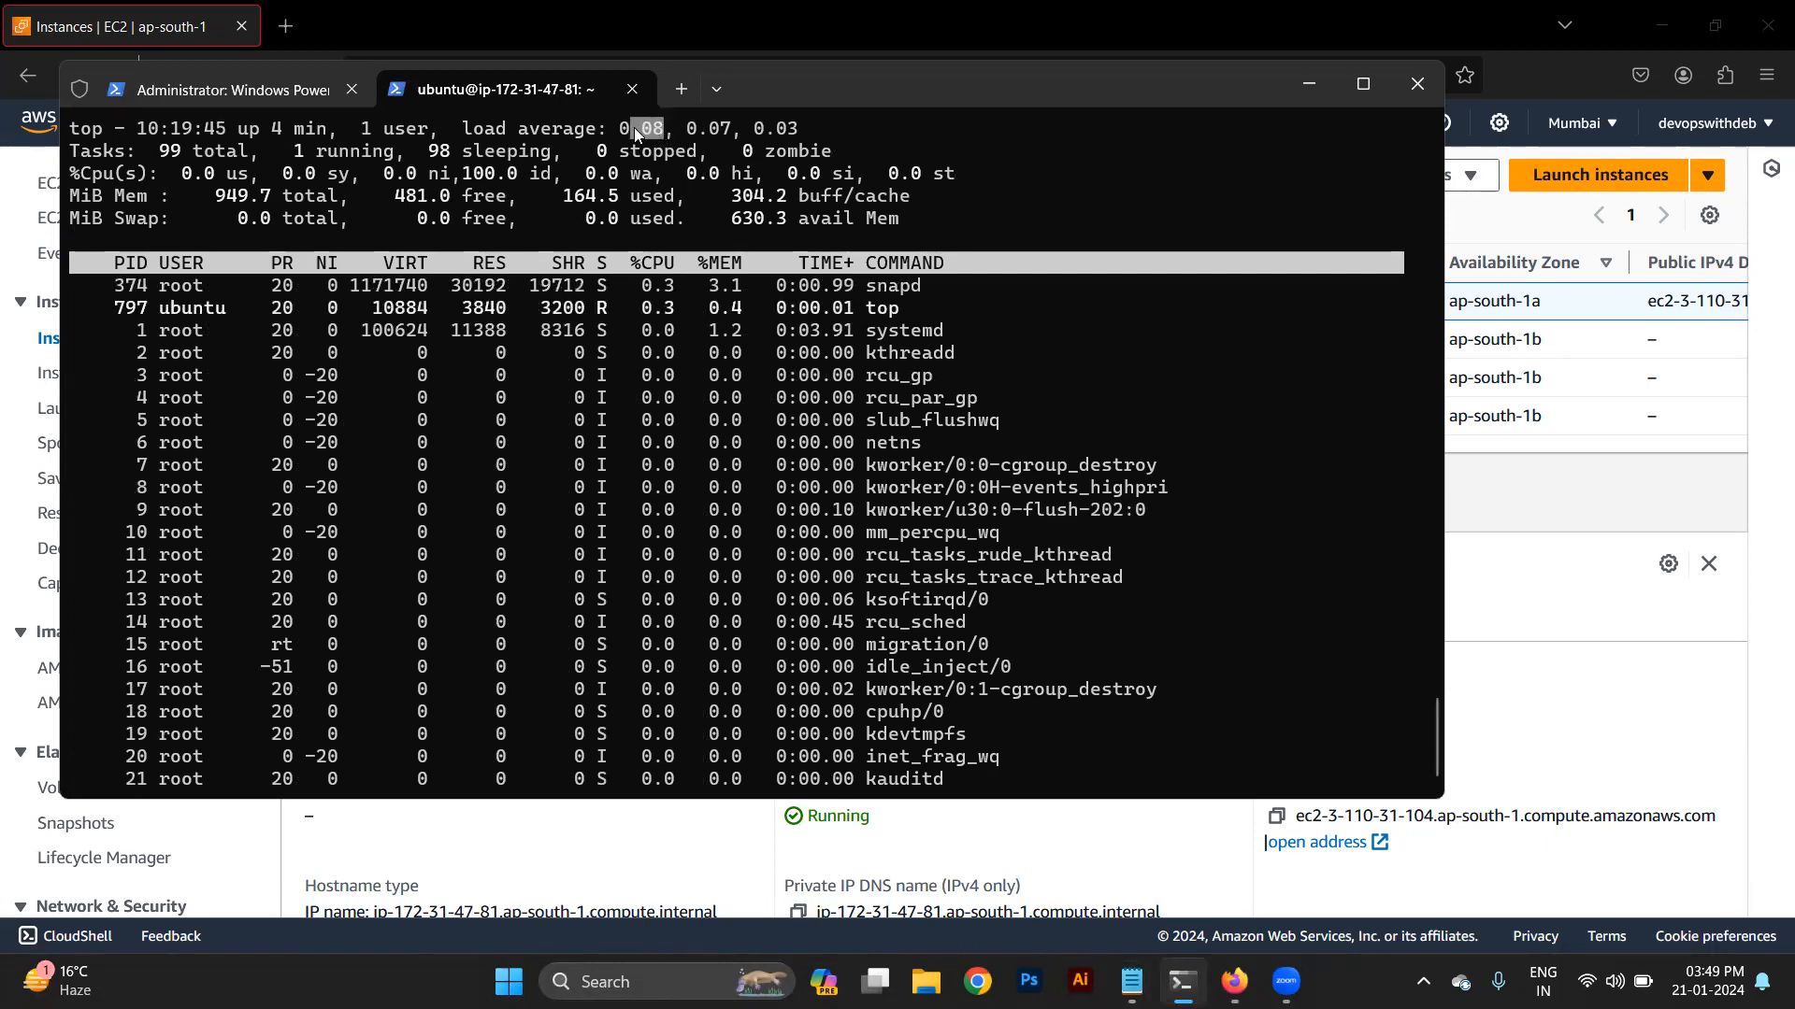
drag(708, 129, 753, 132)
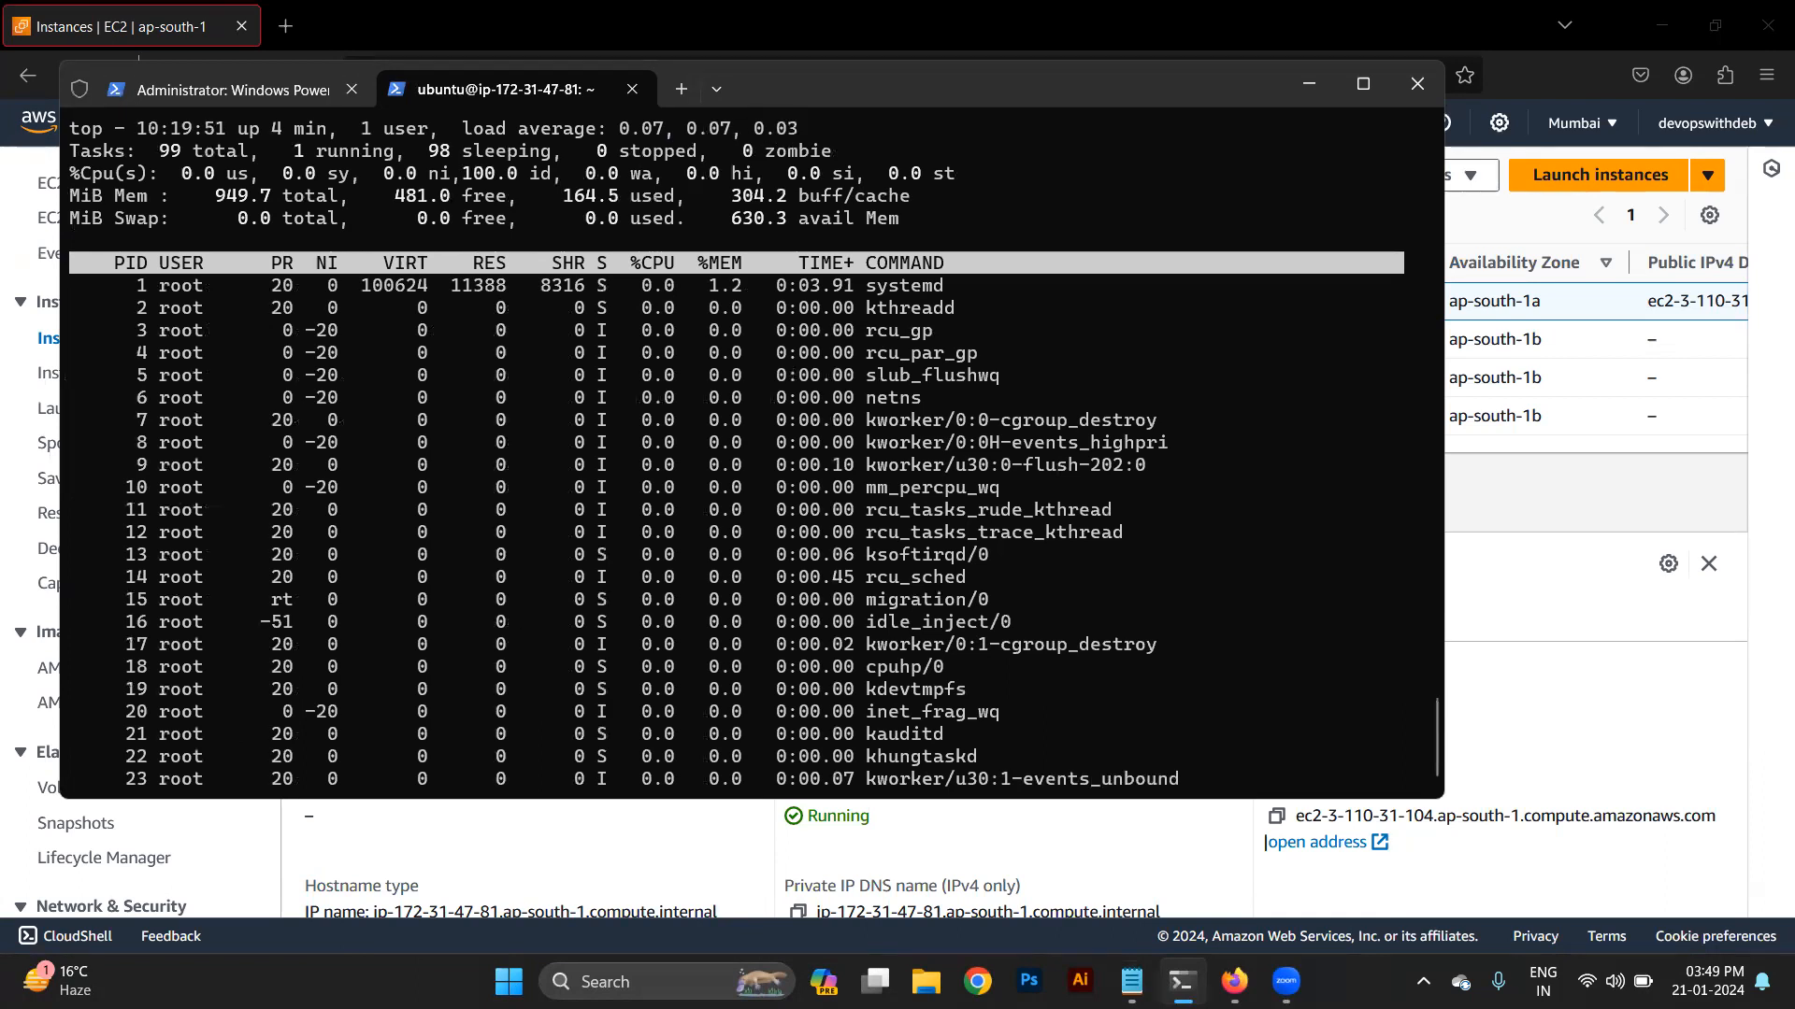
key(q)
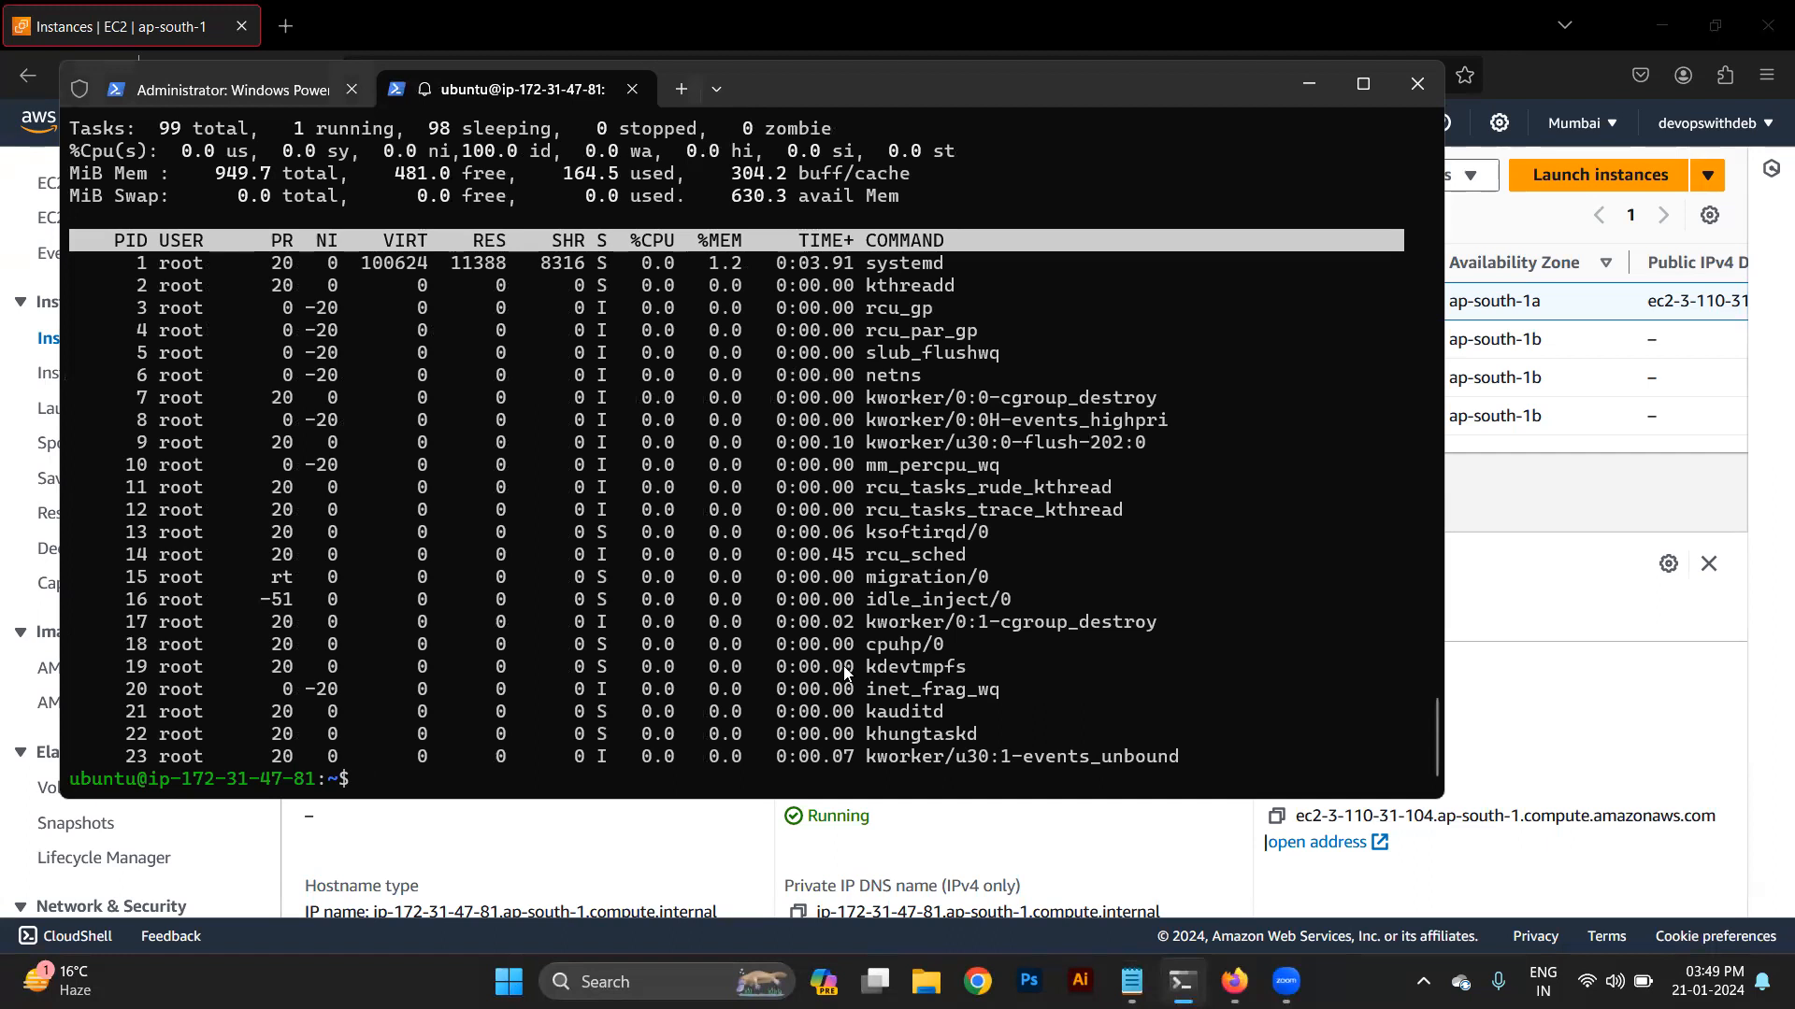
Return to the EC2 console in Firefox and review the First instance's CPU and network monitoring graphs
click(1594, 617)
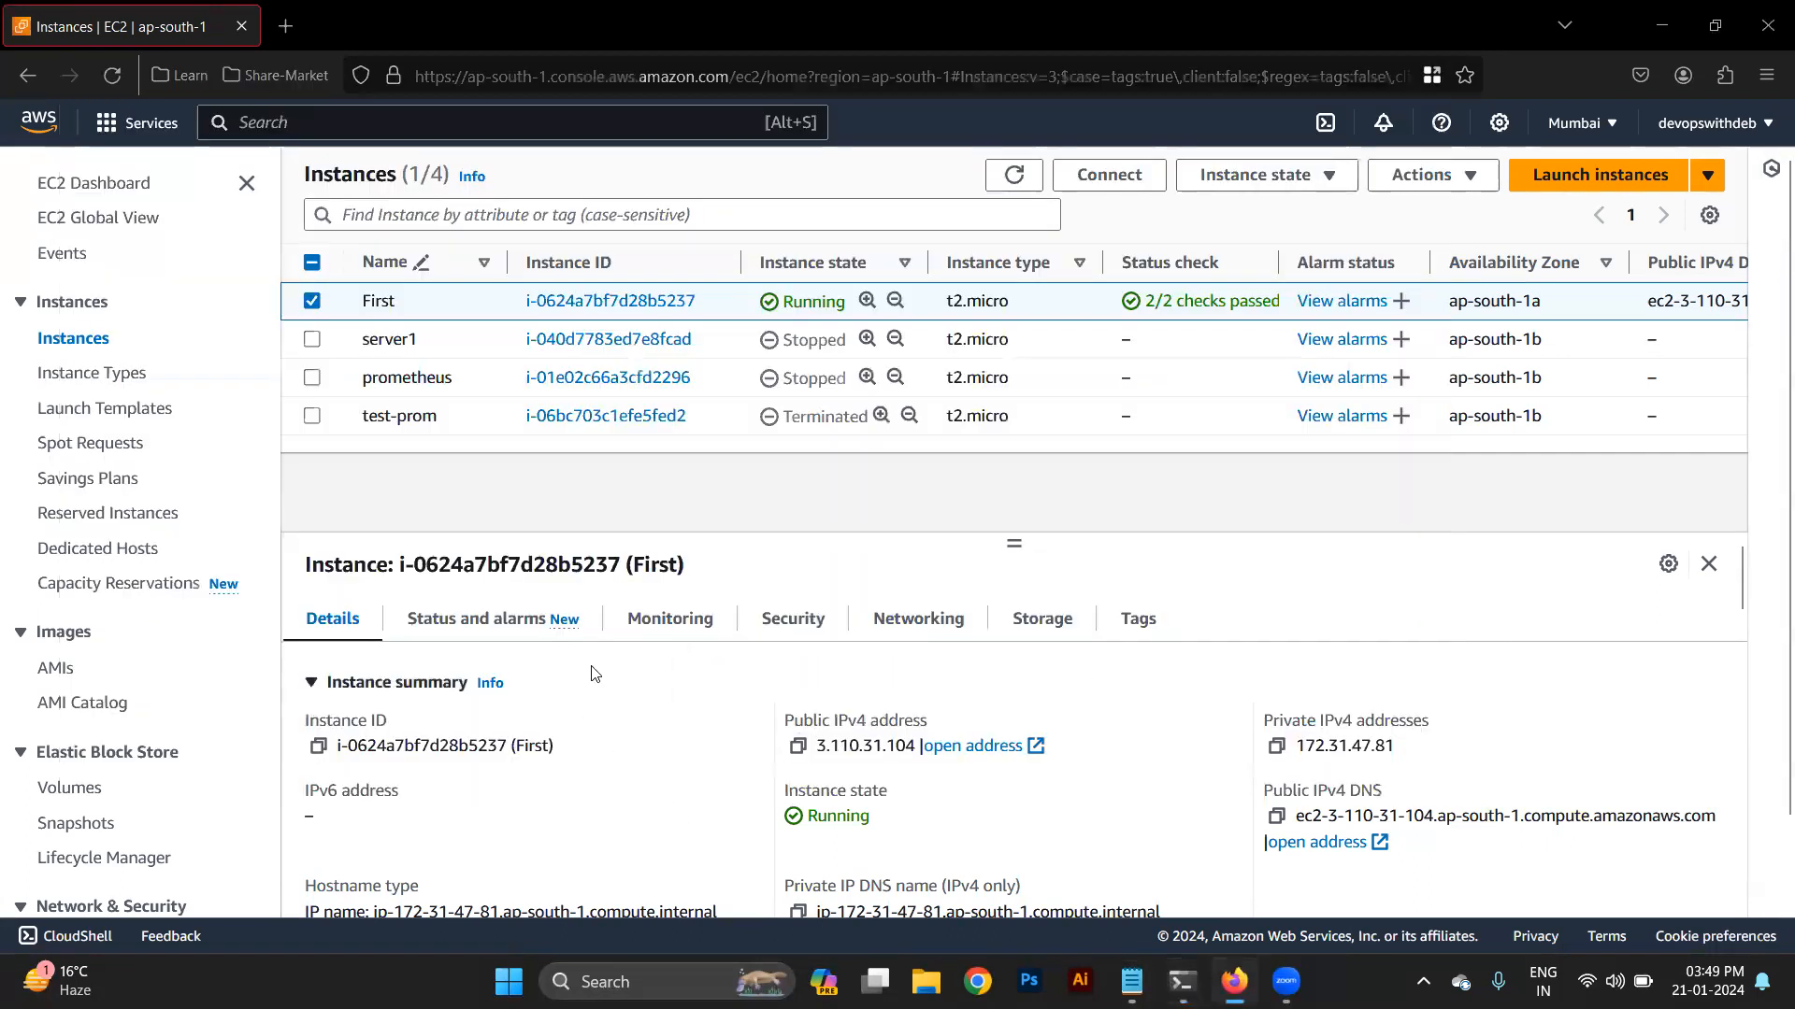
click(667, 629)
scroll(552, 740, down, 2)
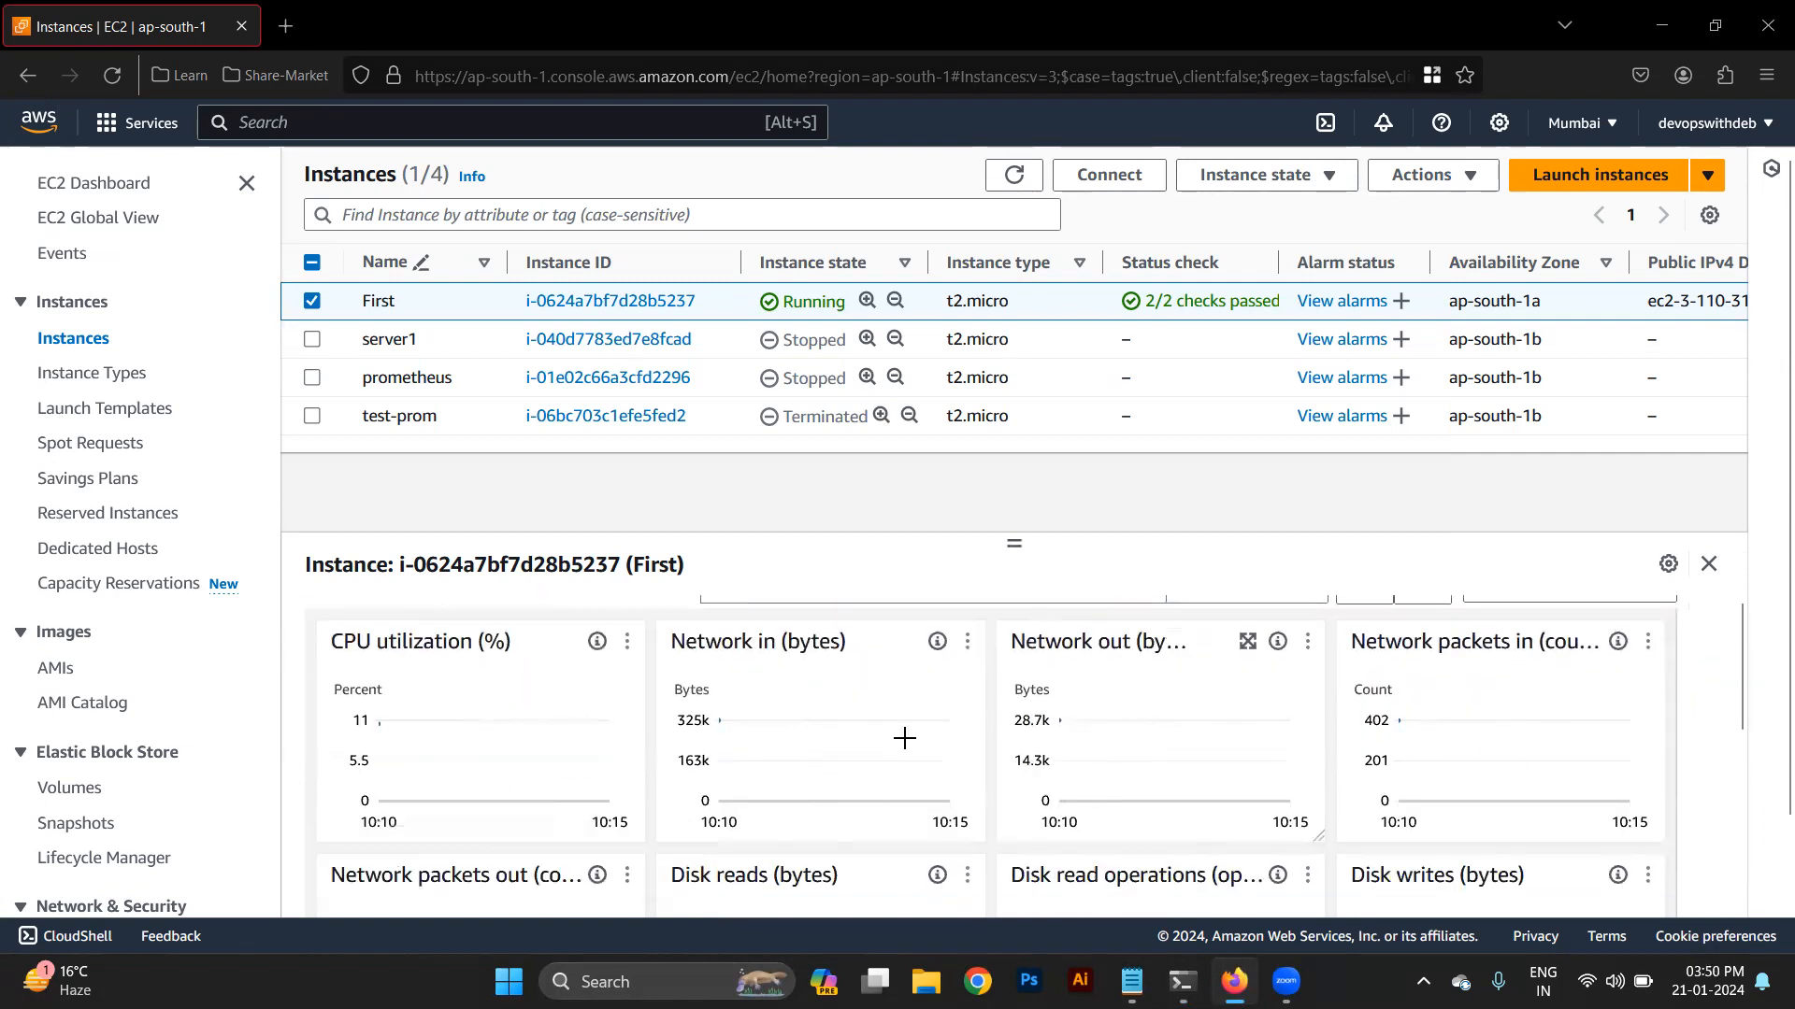
Open the First instance's detailed monitoring setting and follow its link about additional charges
click(1406, 178)
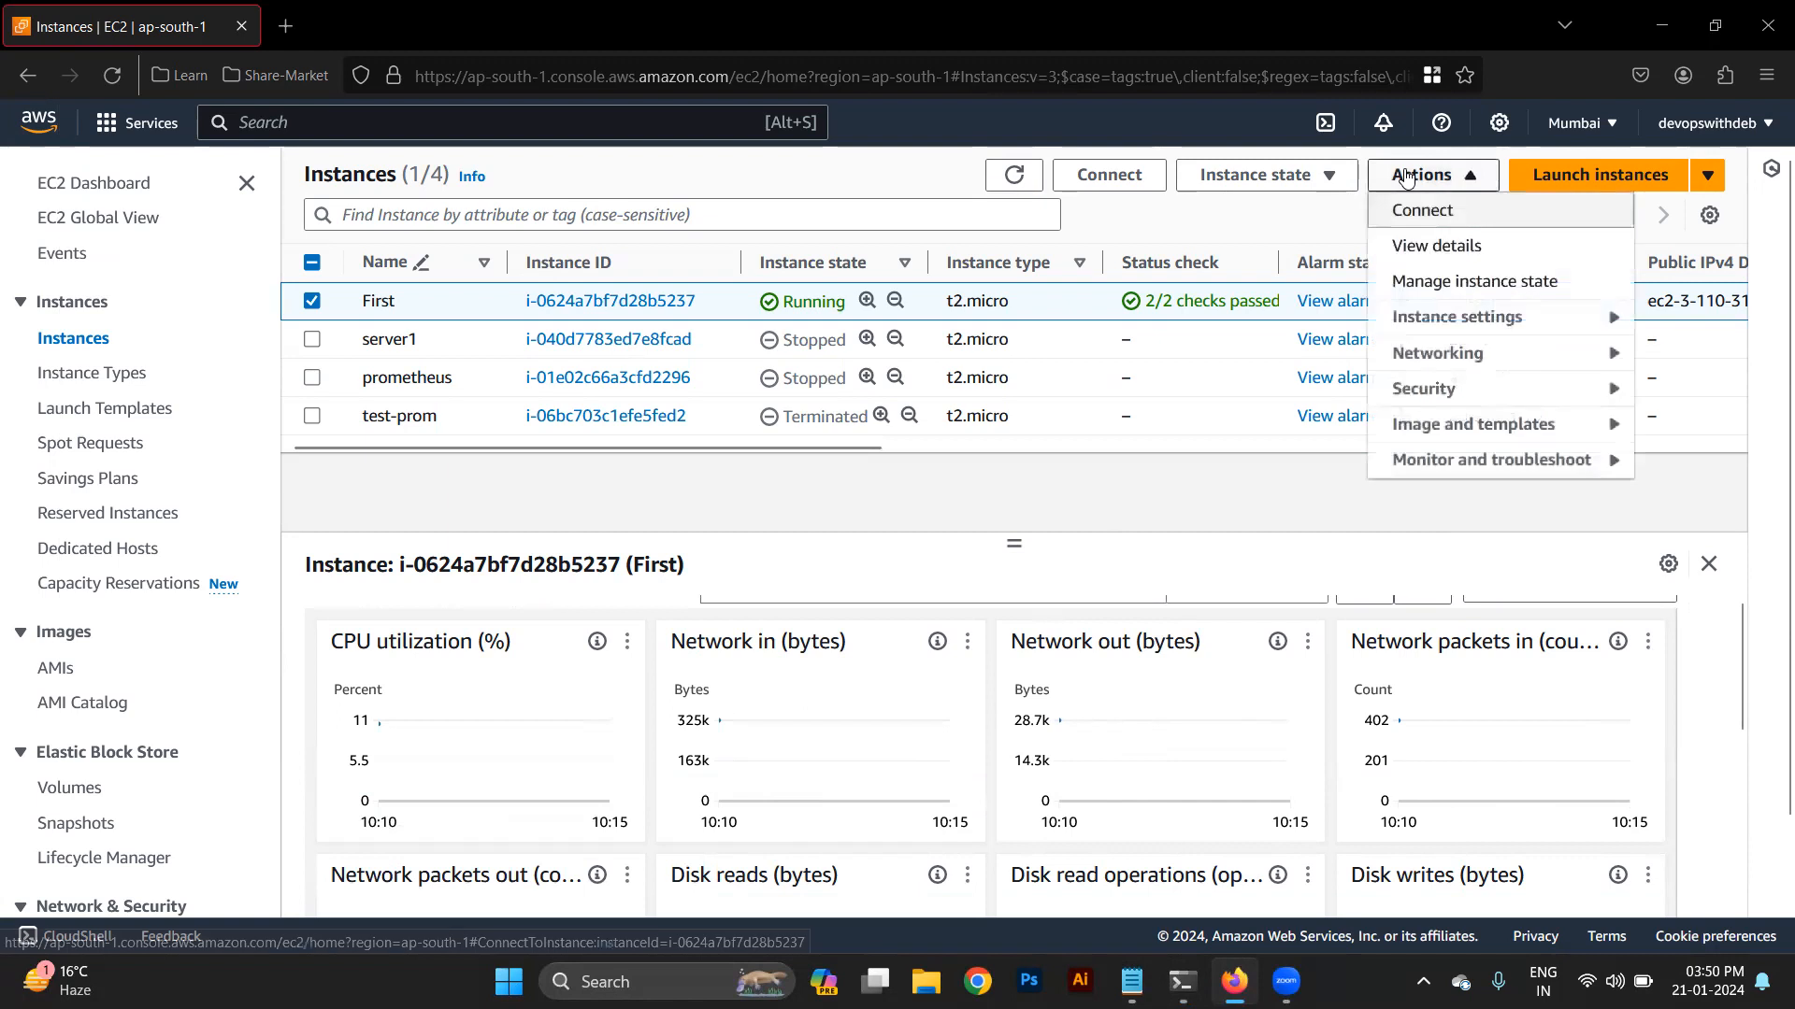
mouse_move(1495, 460)
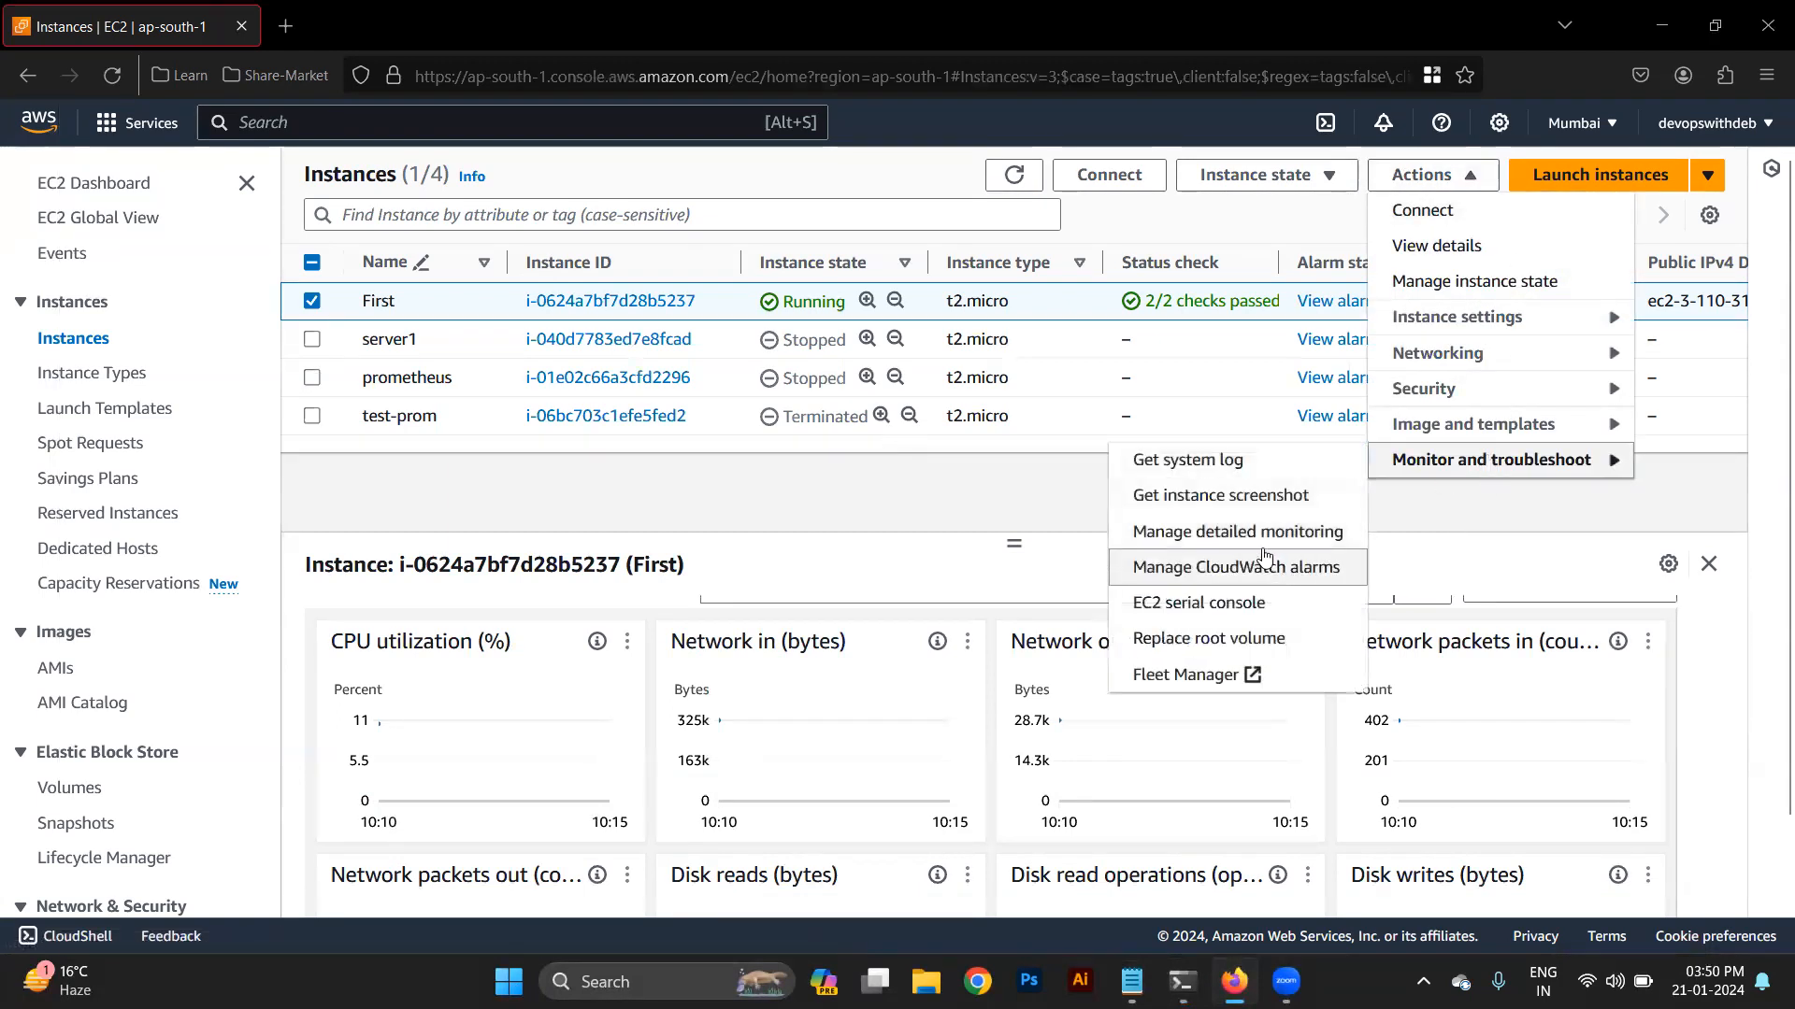
click(1241, 533)
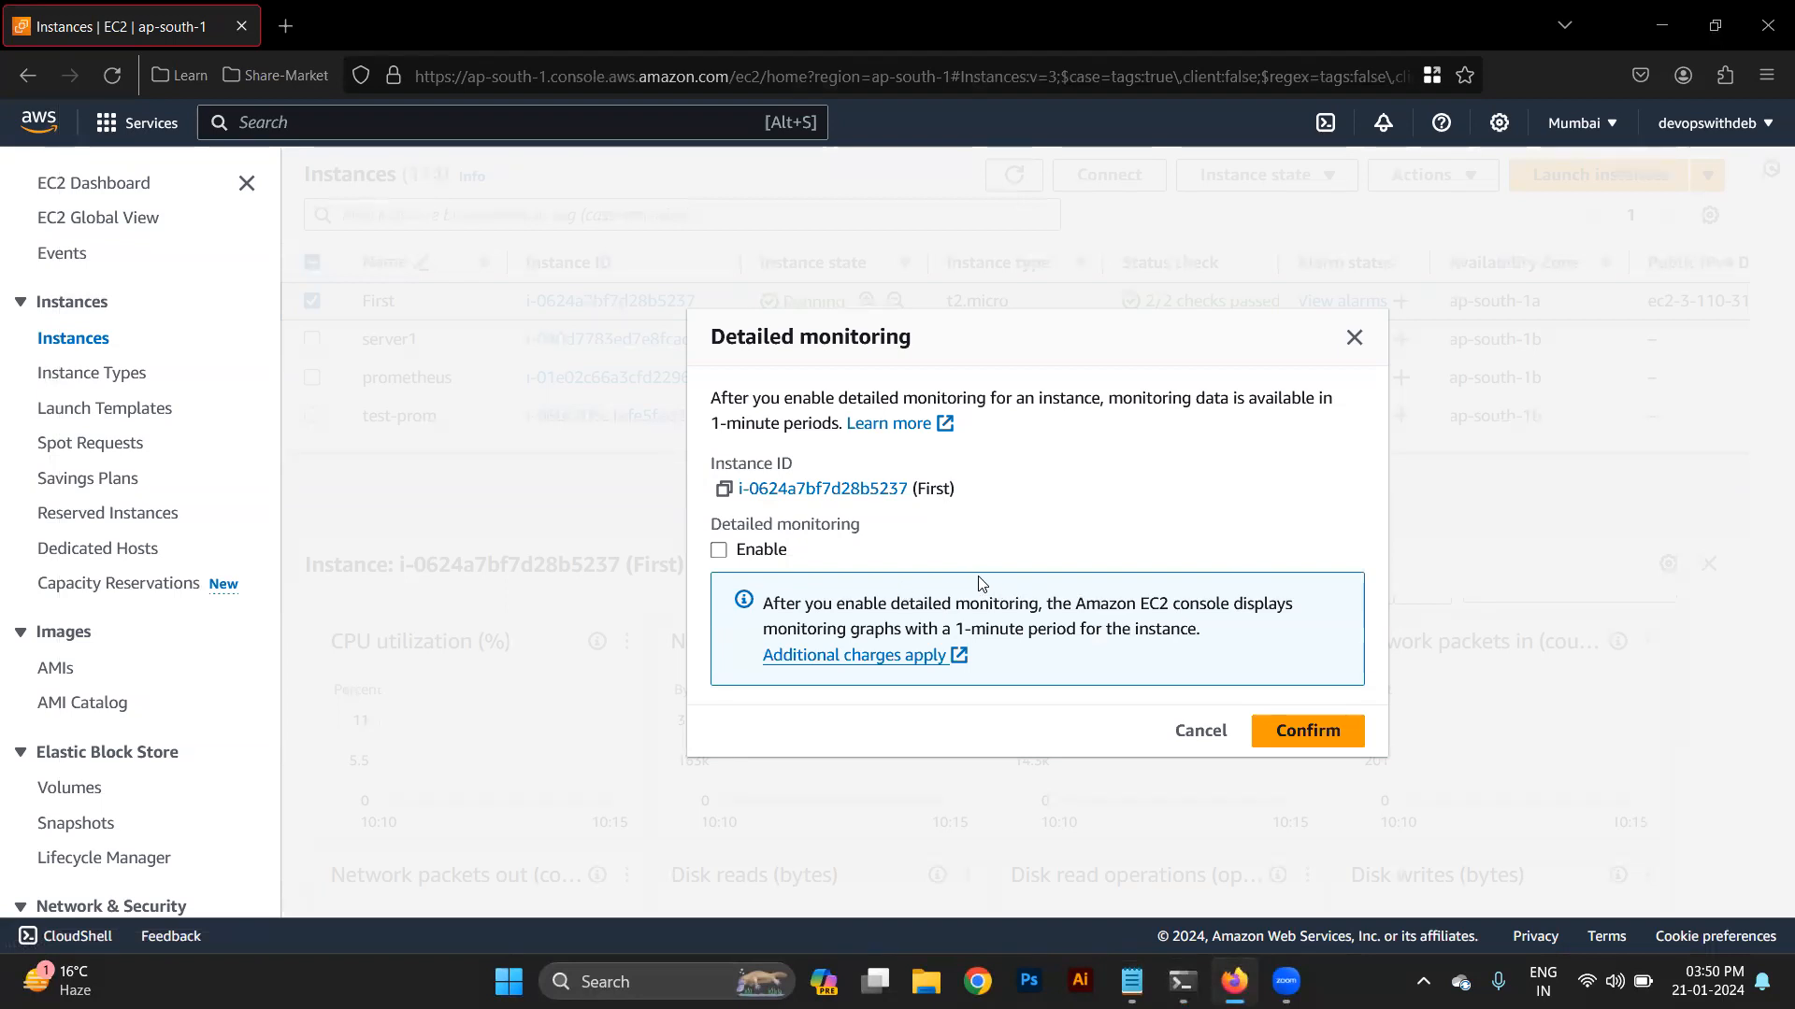
click(930, 662)
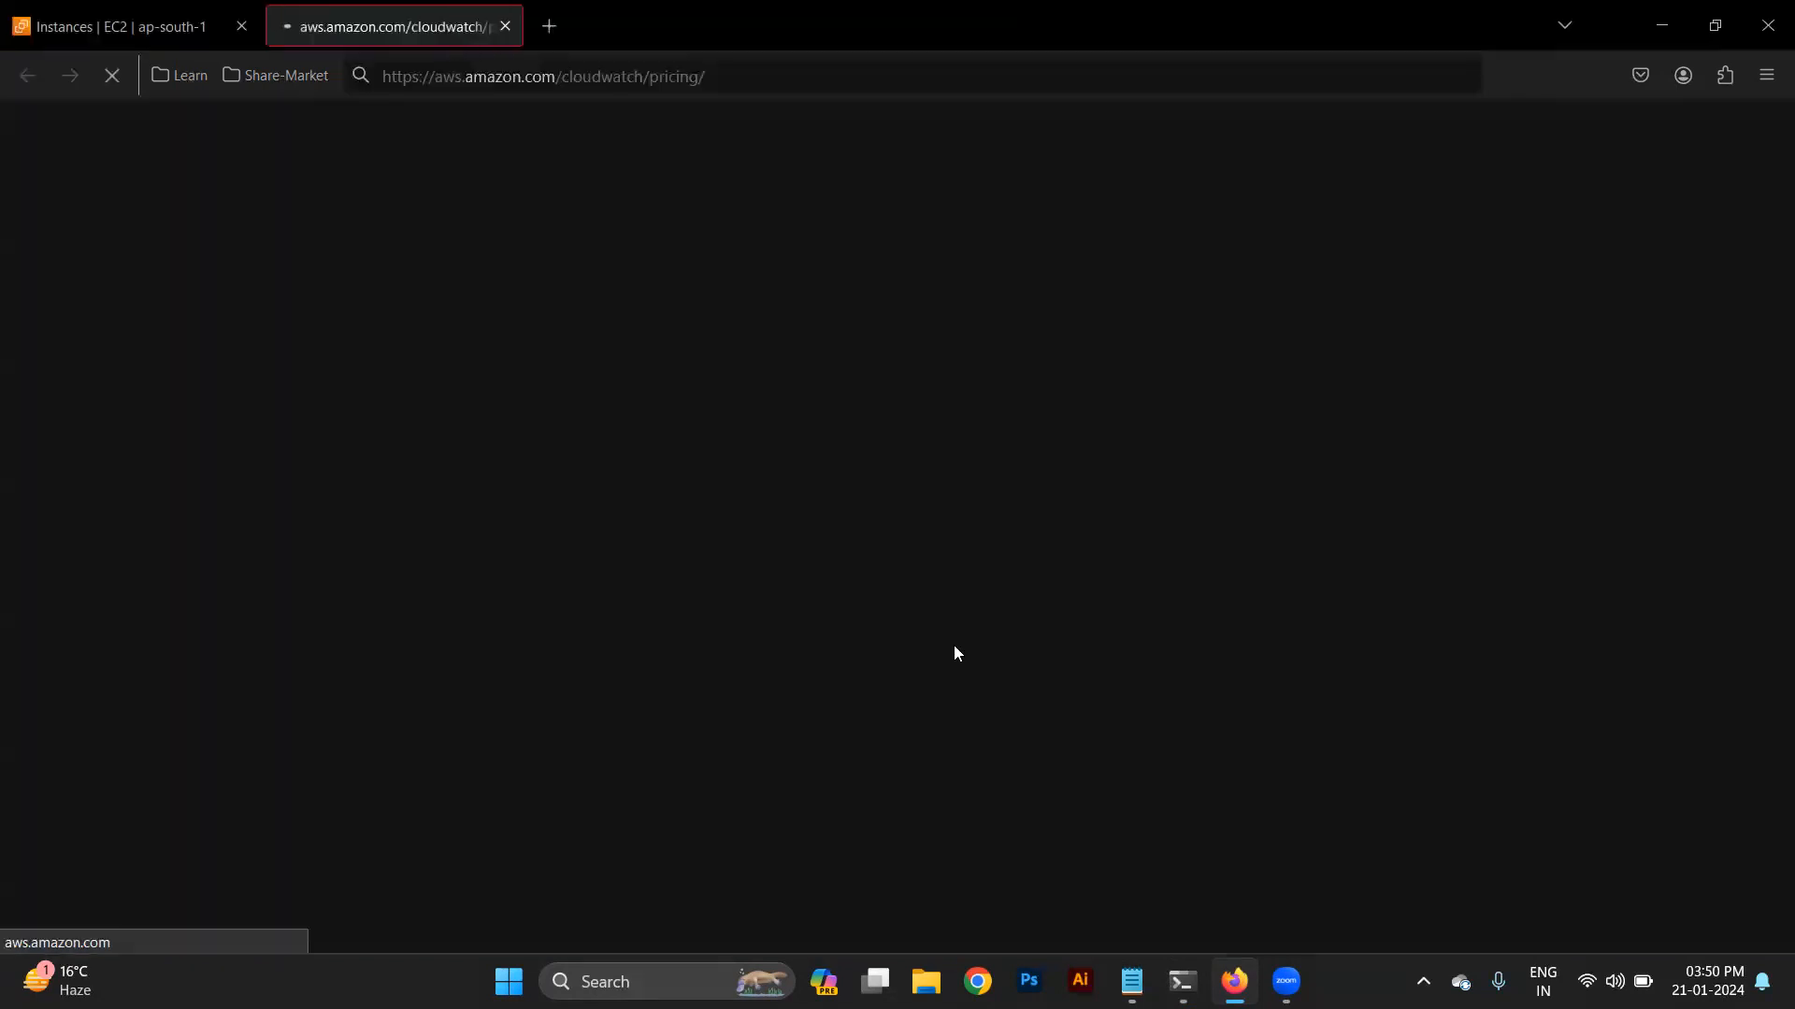
Examine the free tier limits on the CloudWatch pricing page, close the page, and cancel the detailed monitoring dialog
scroll(1027, 645, down, 10)
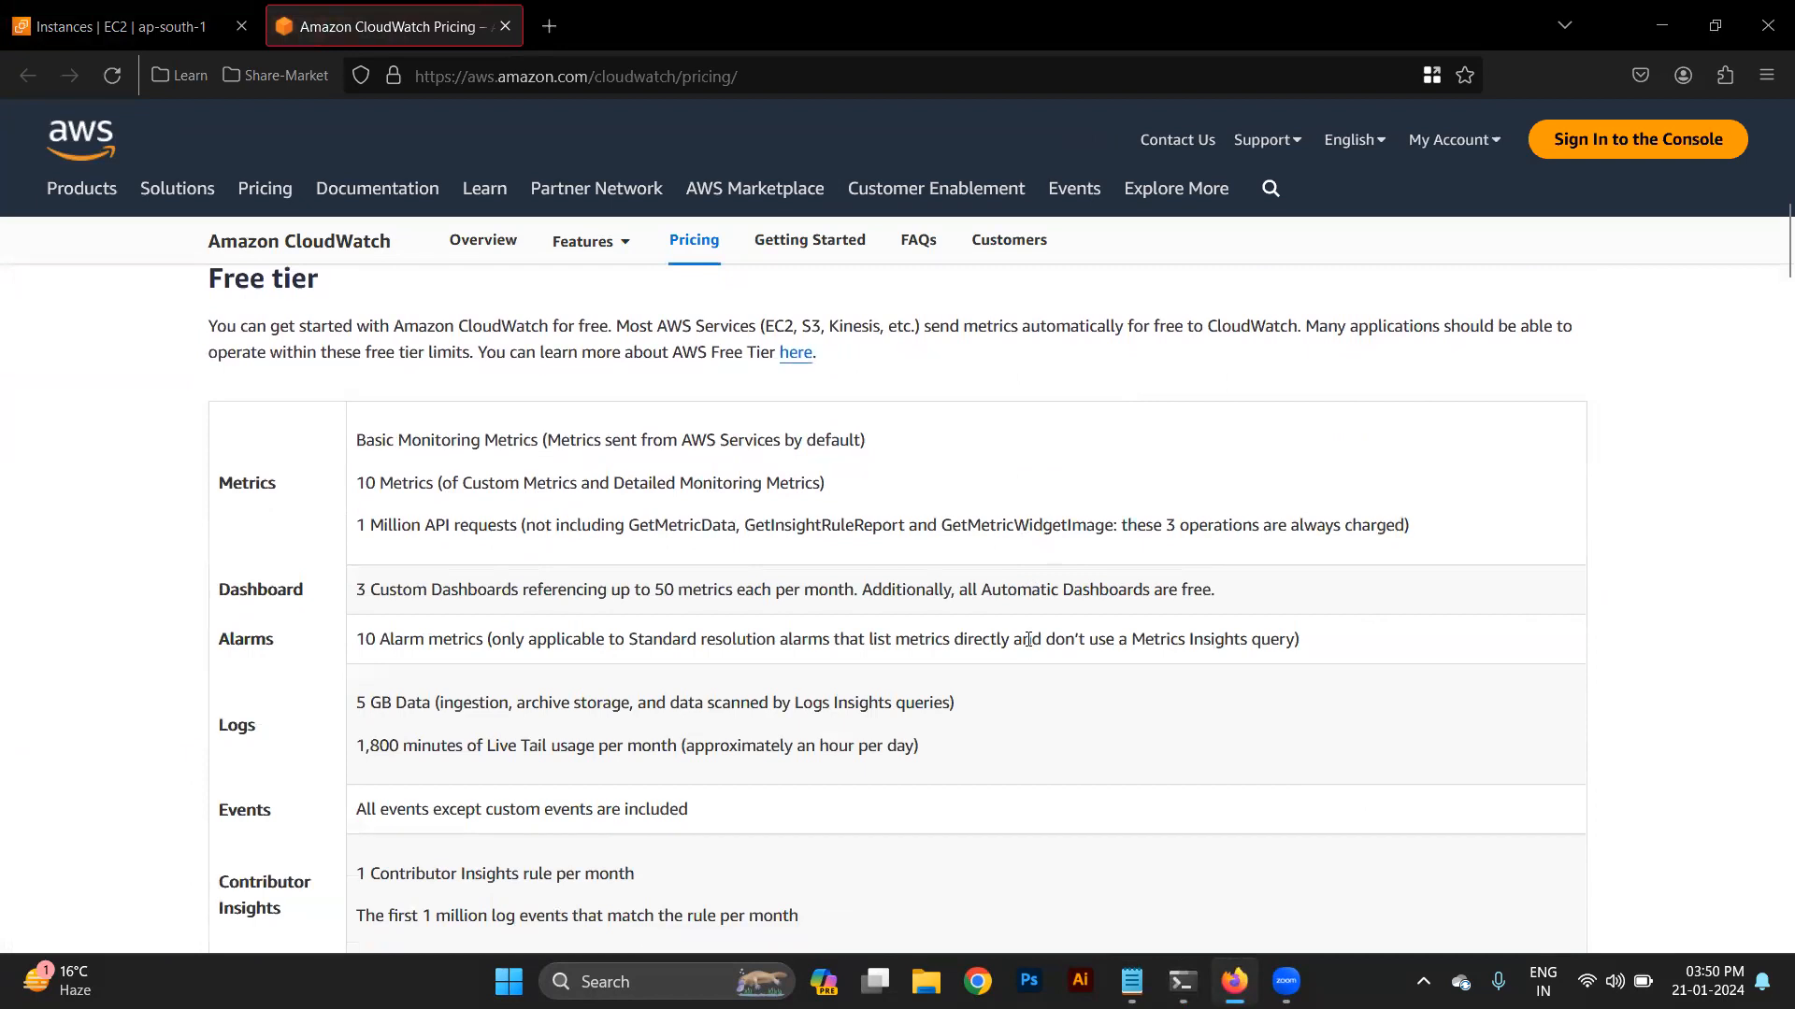
scroll(1028, 640, down, 2)
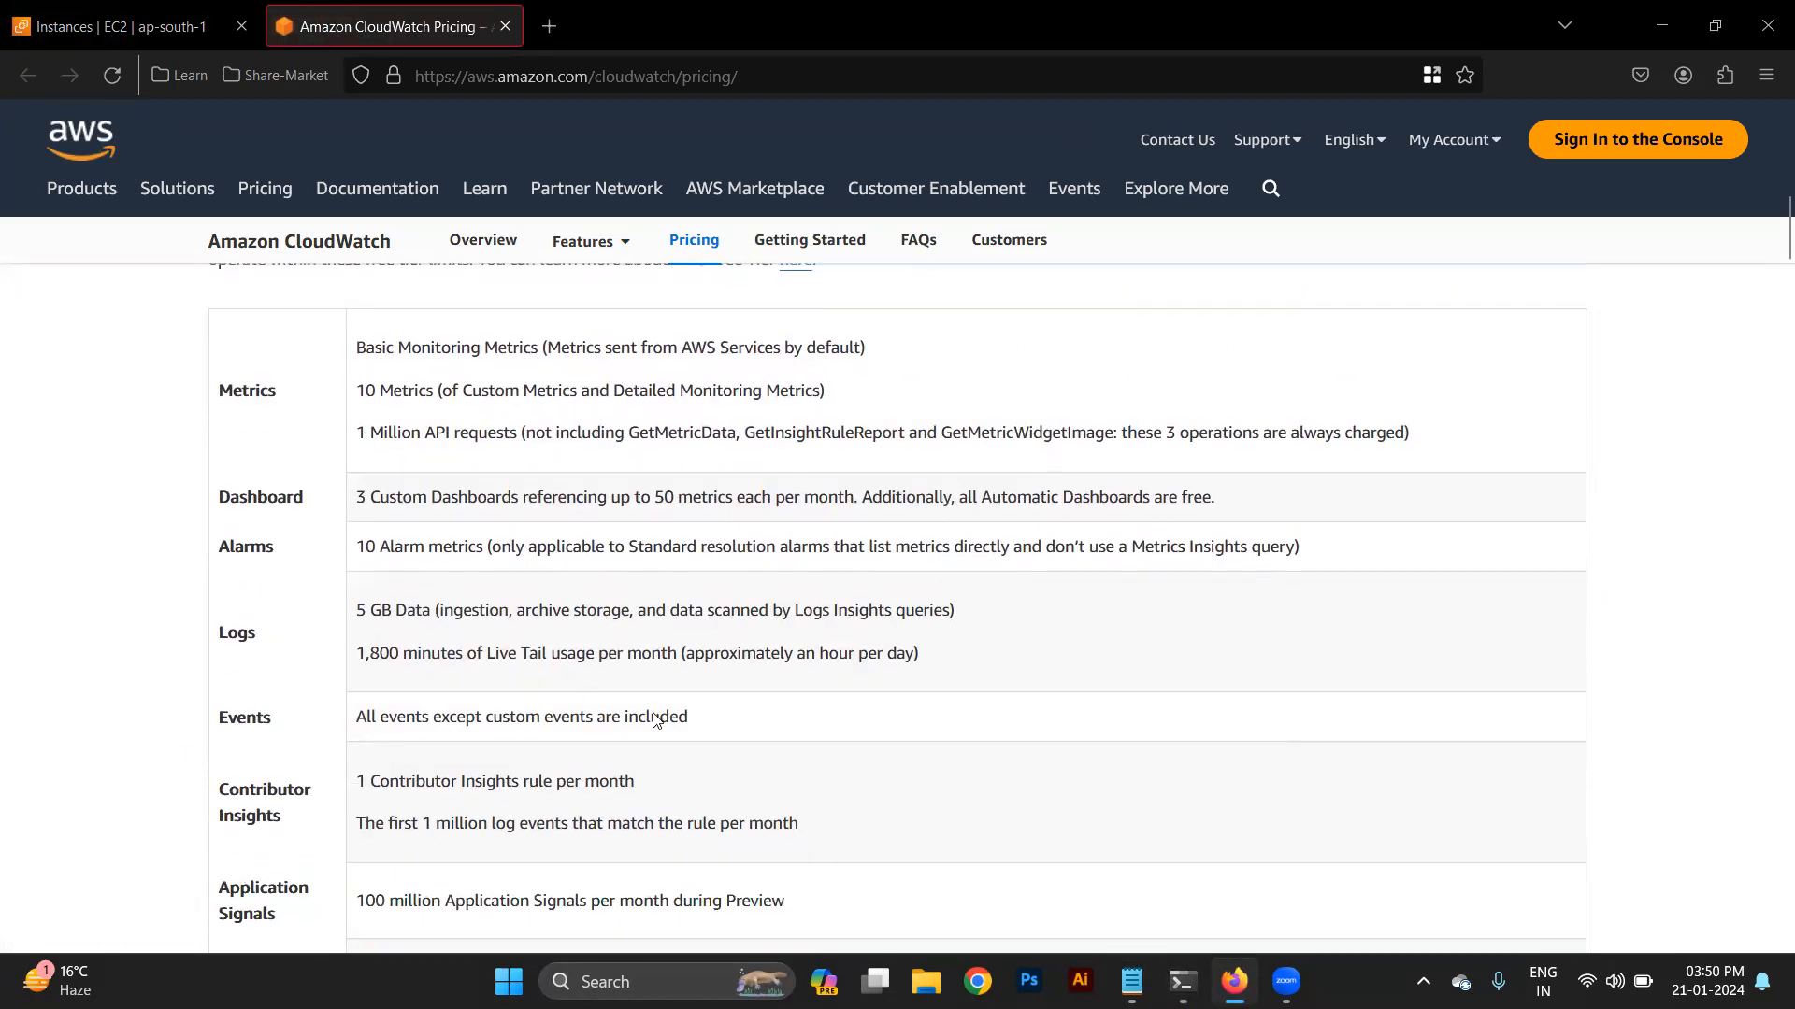
scroll(656, 719, down, 10)
scroll(656, 716, up, 15)
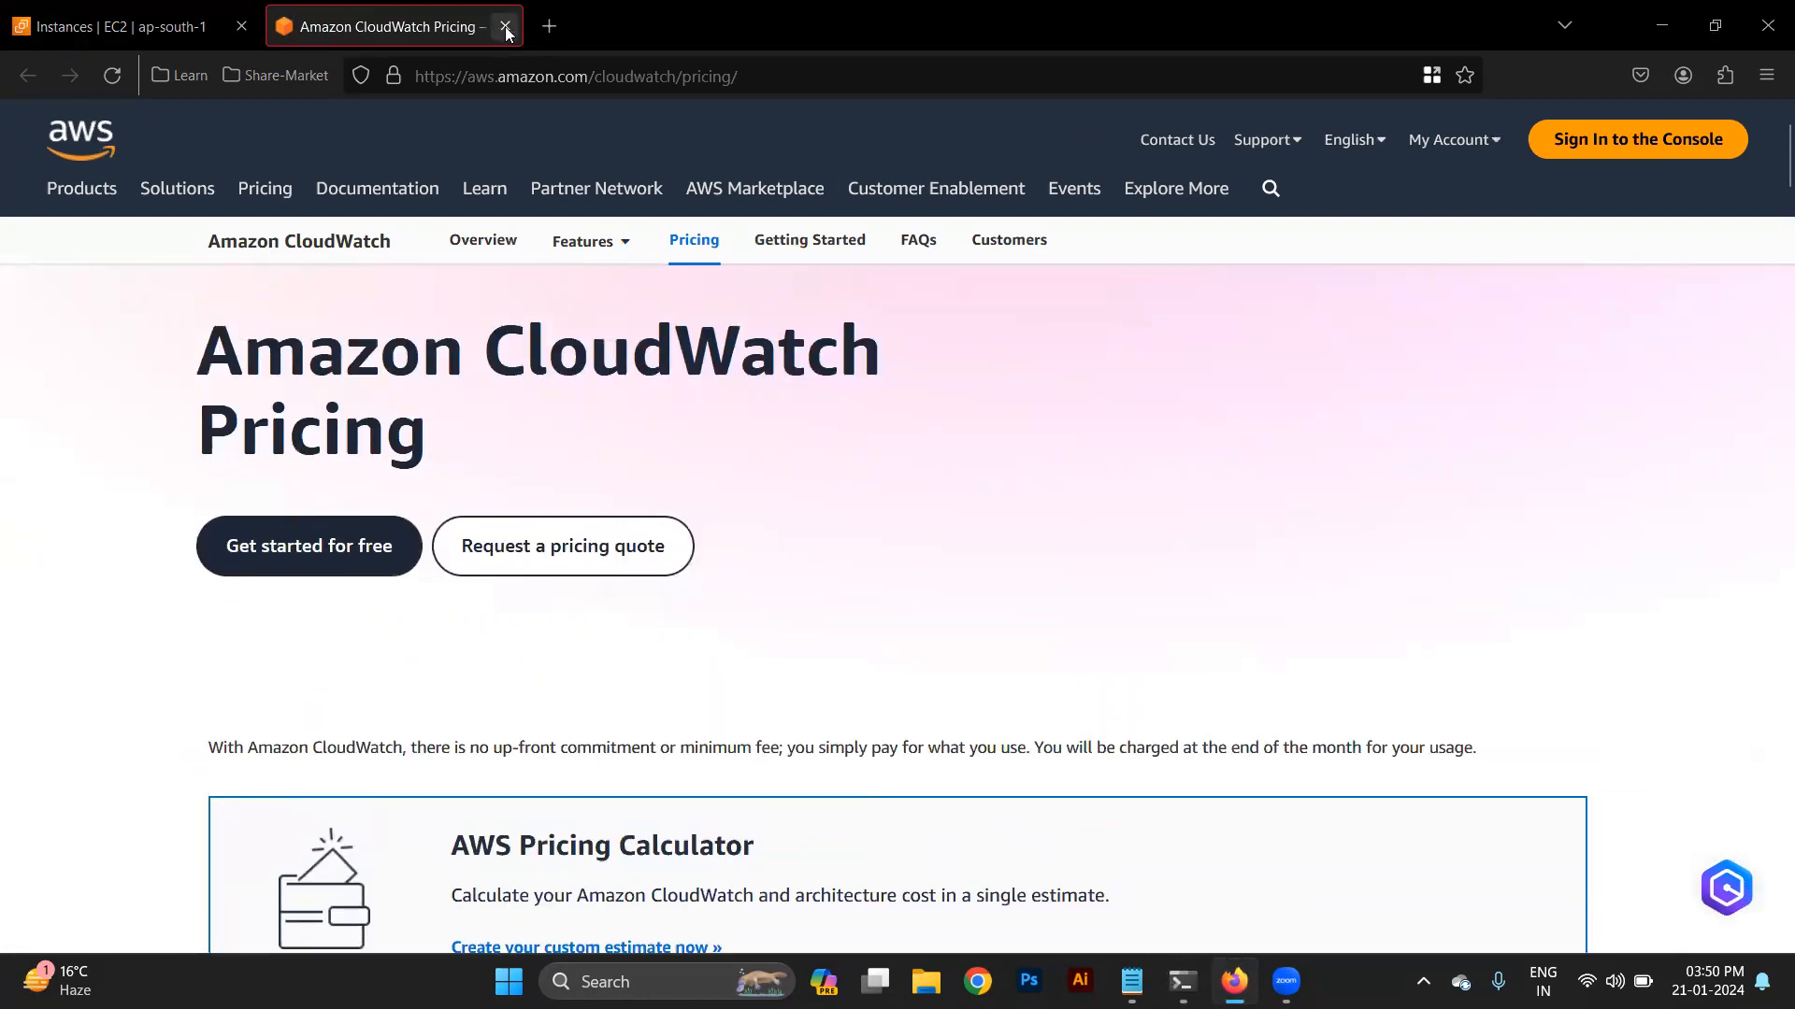
click(504, 26)
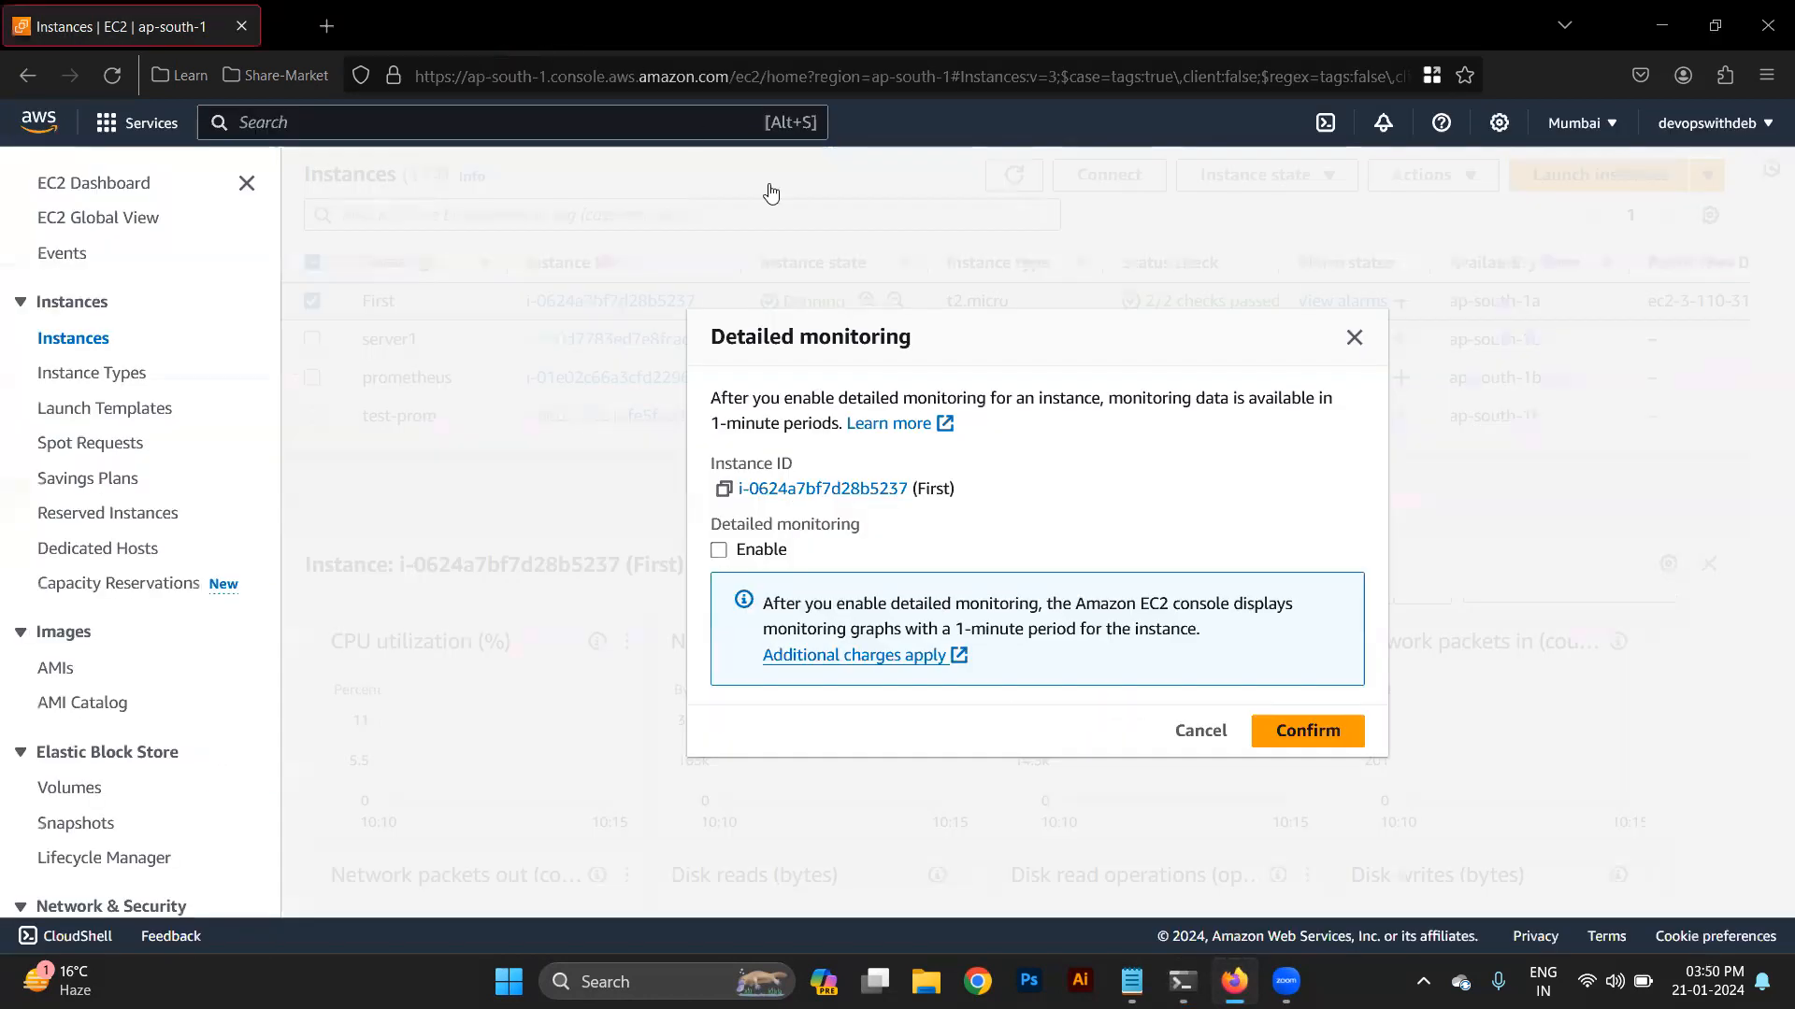
click(1201, 730)
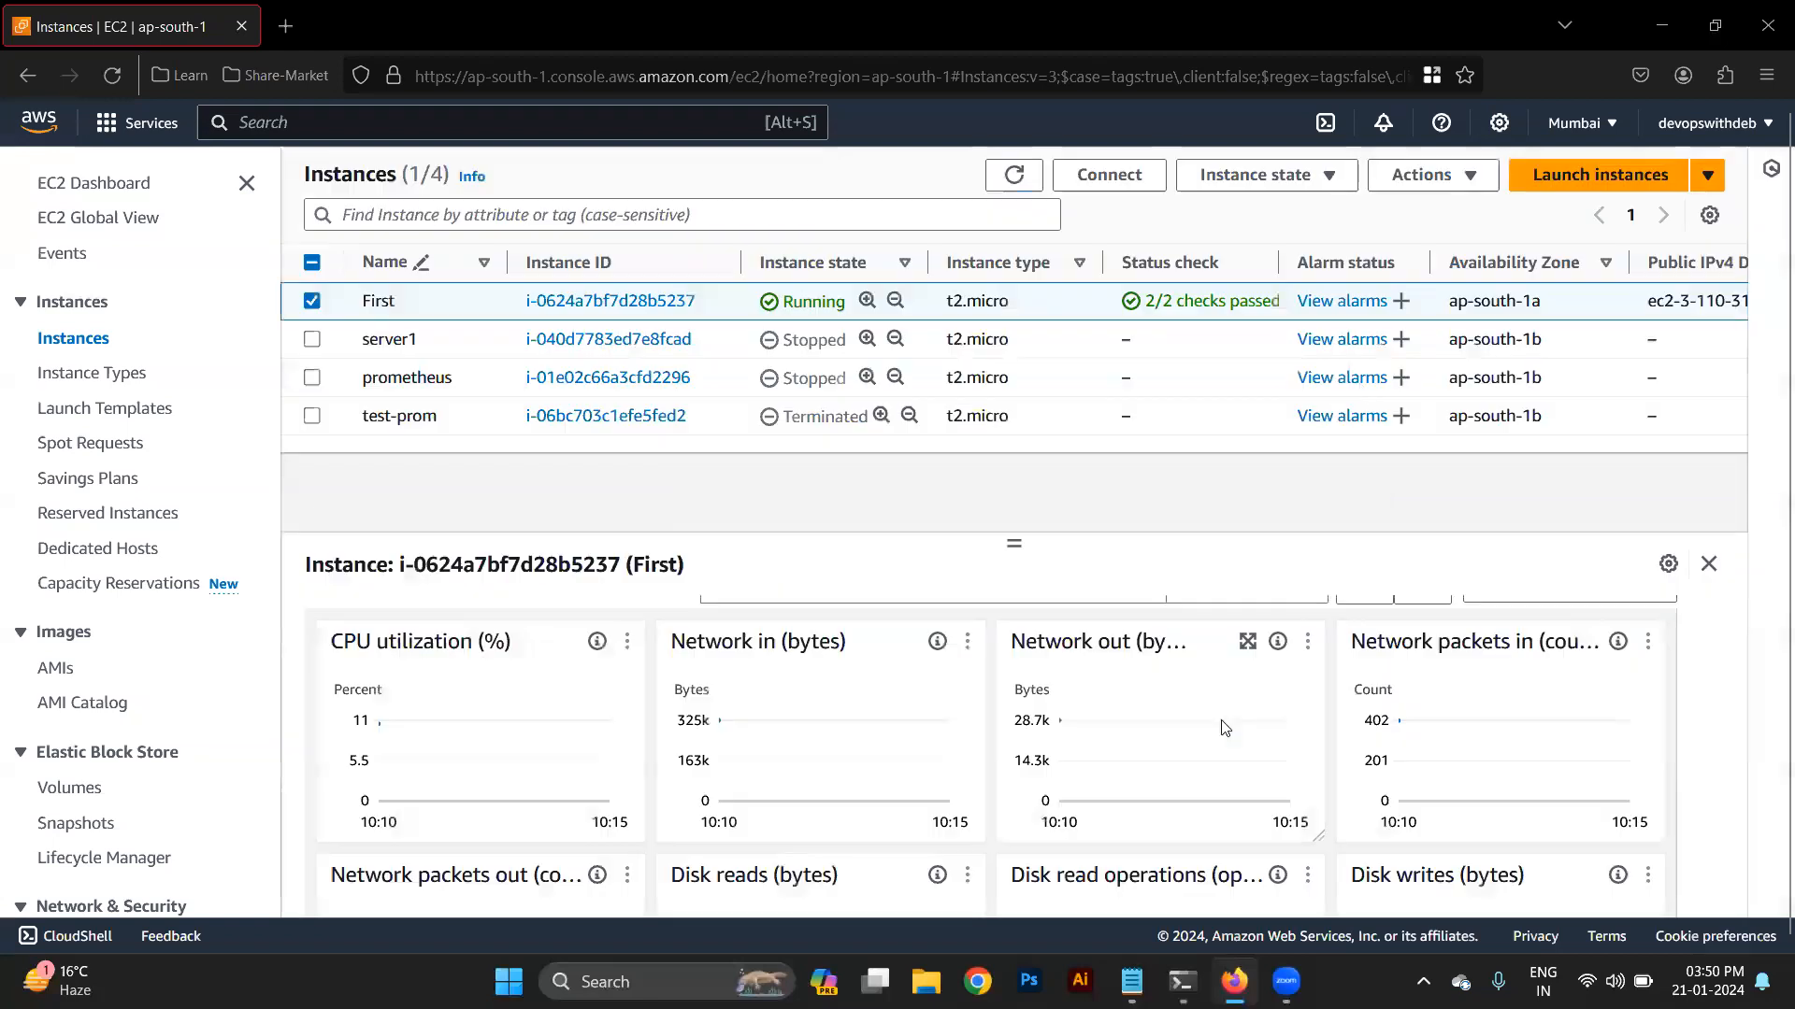
Open Manage CloudWatch alarms for the First instance and examine the notification, action, threshold and sample metric sections
click(1470, 175)
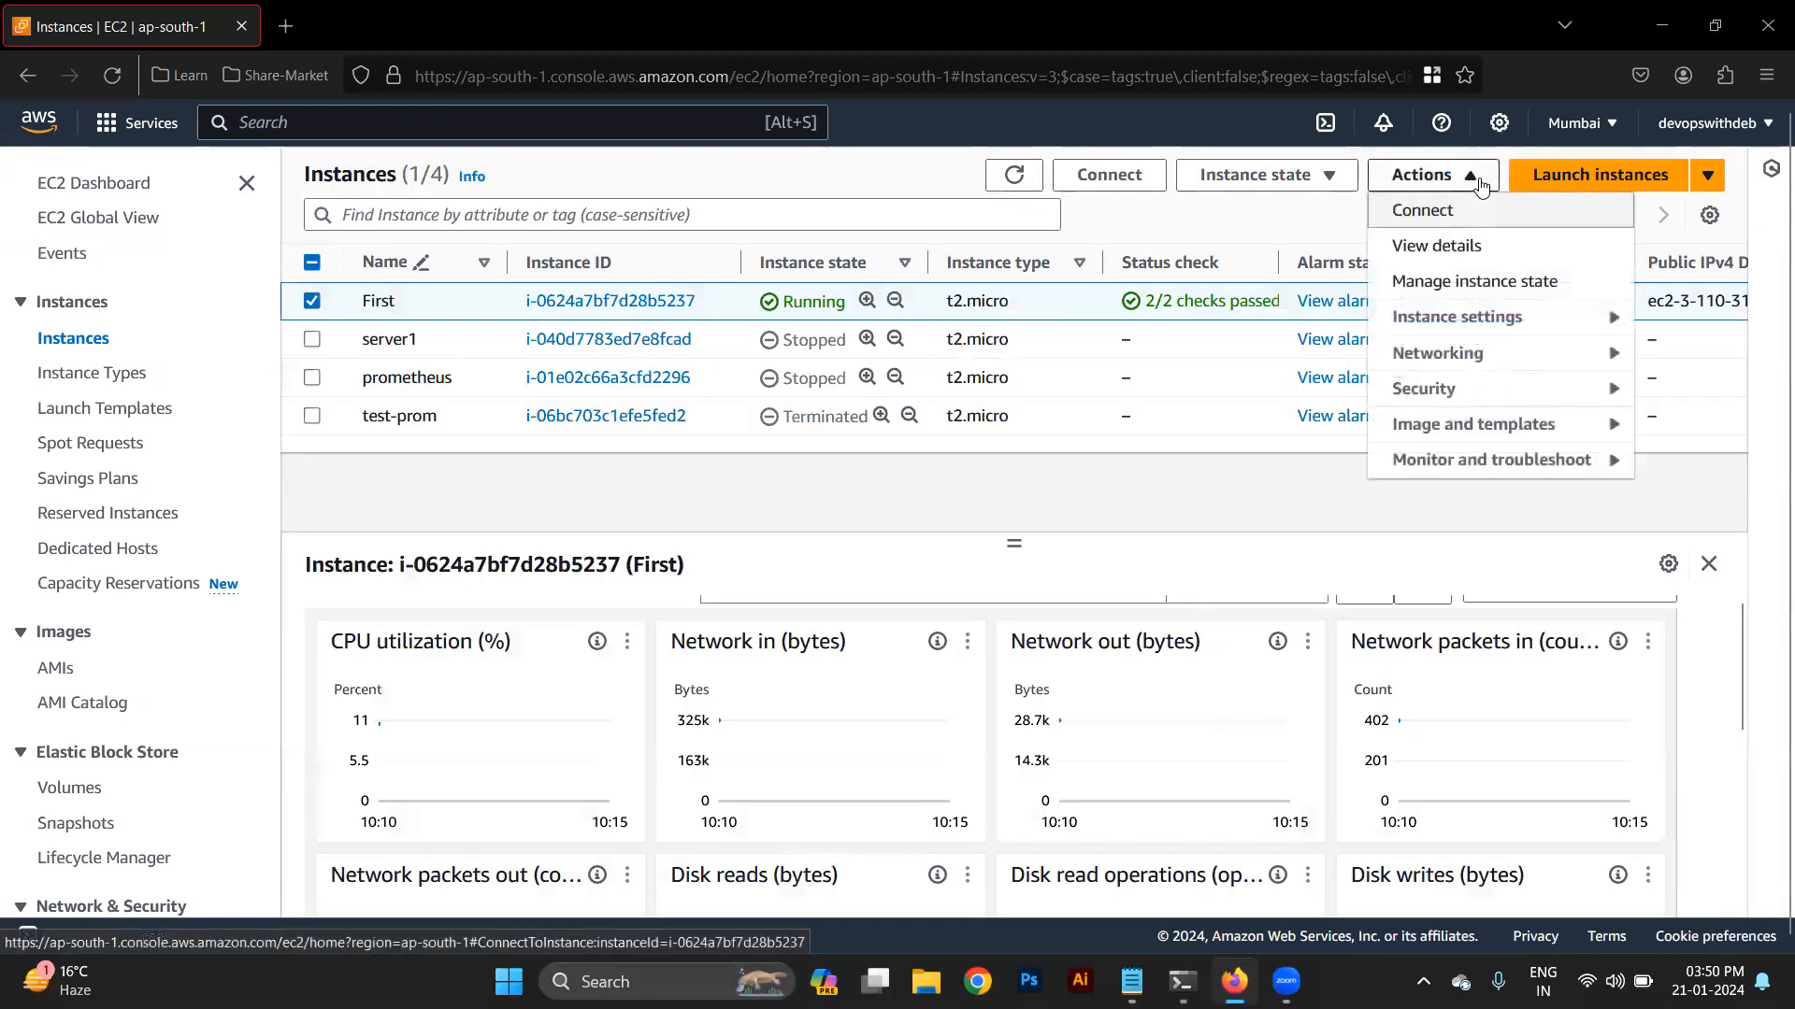
mouse_move(1484, 465)
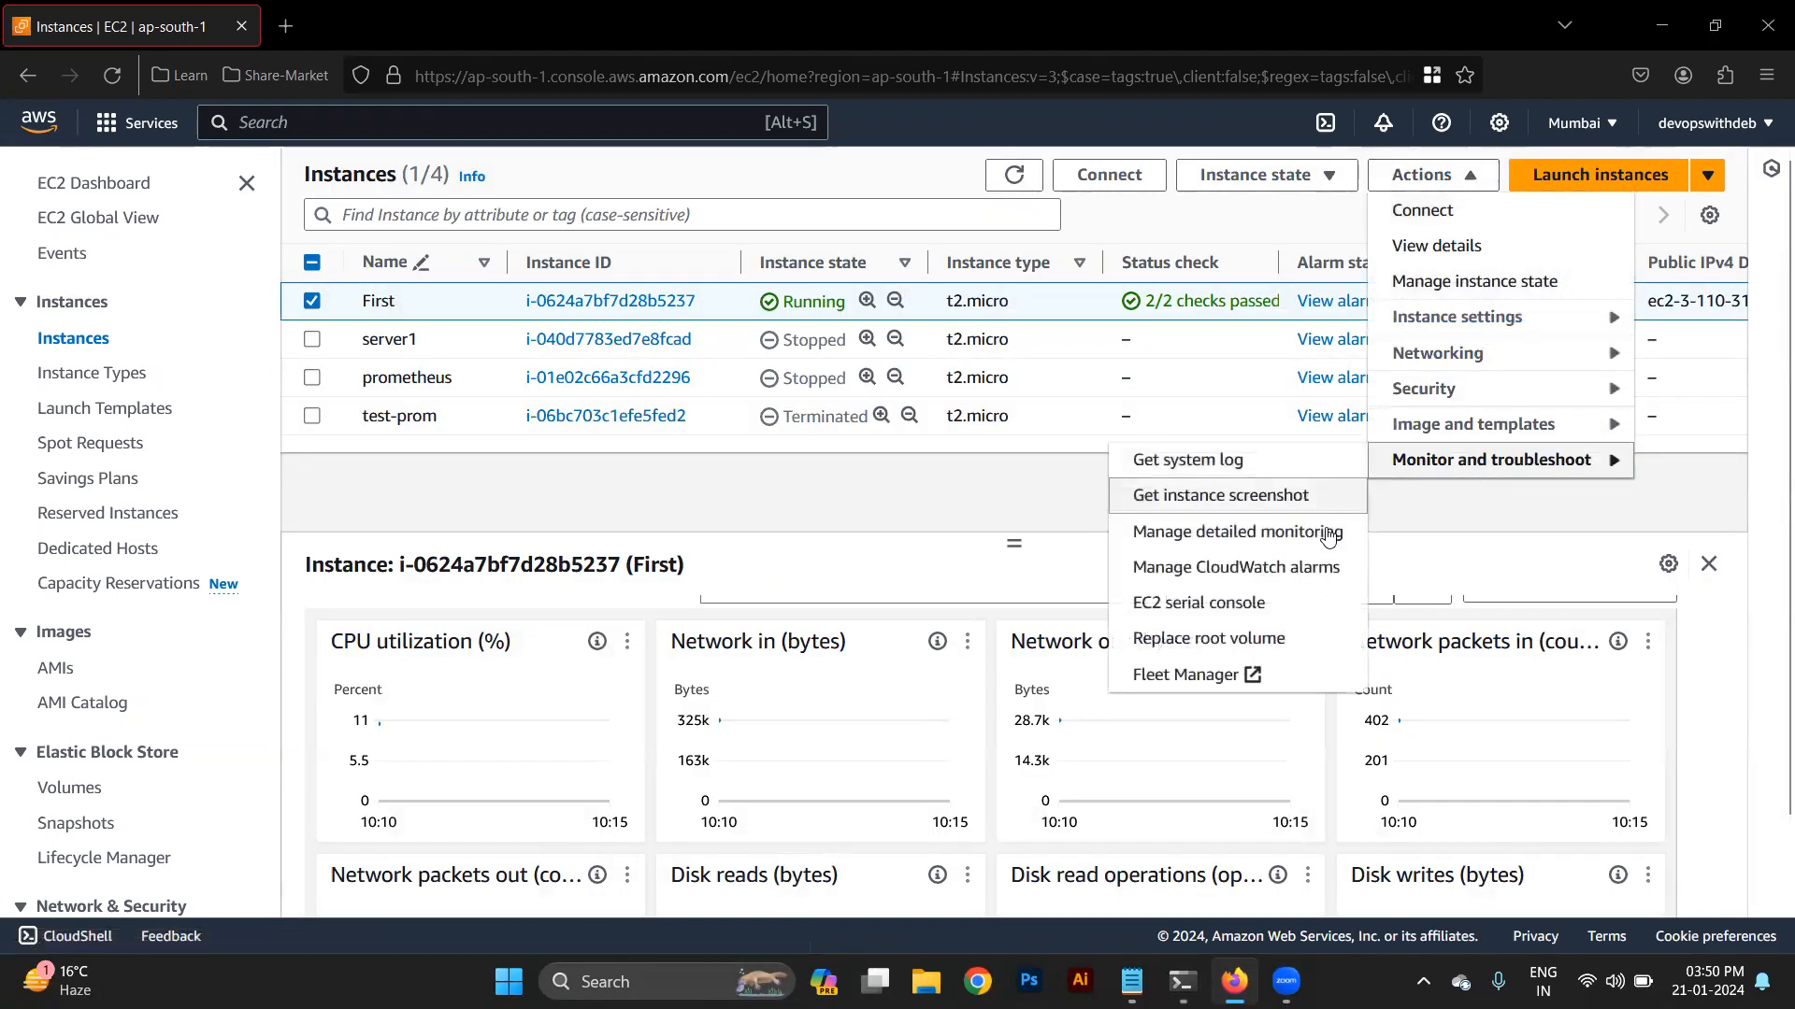
click(1267, 576)
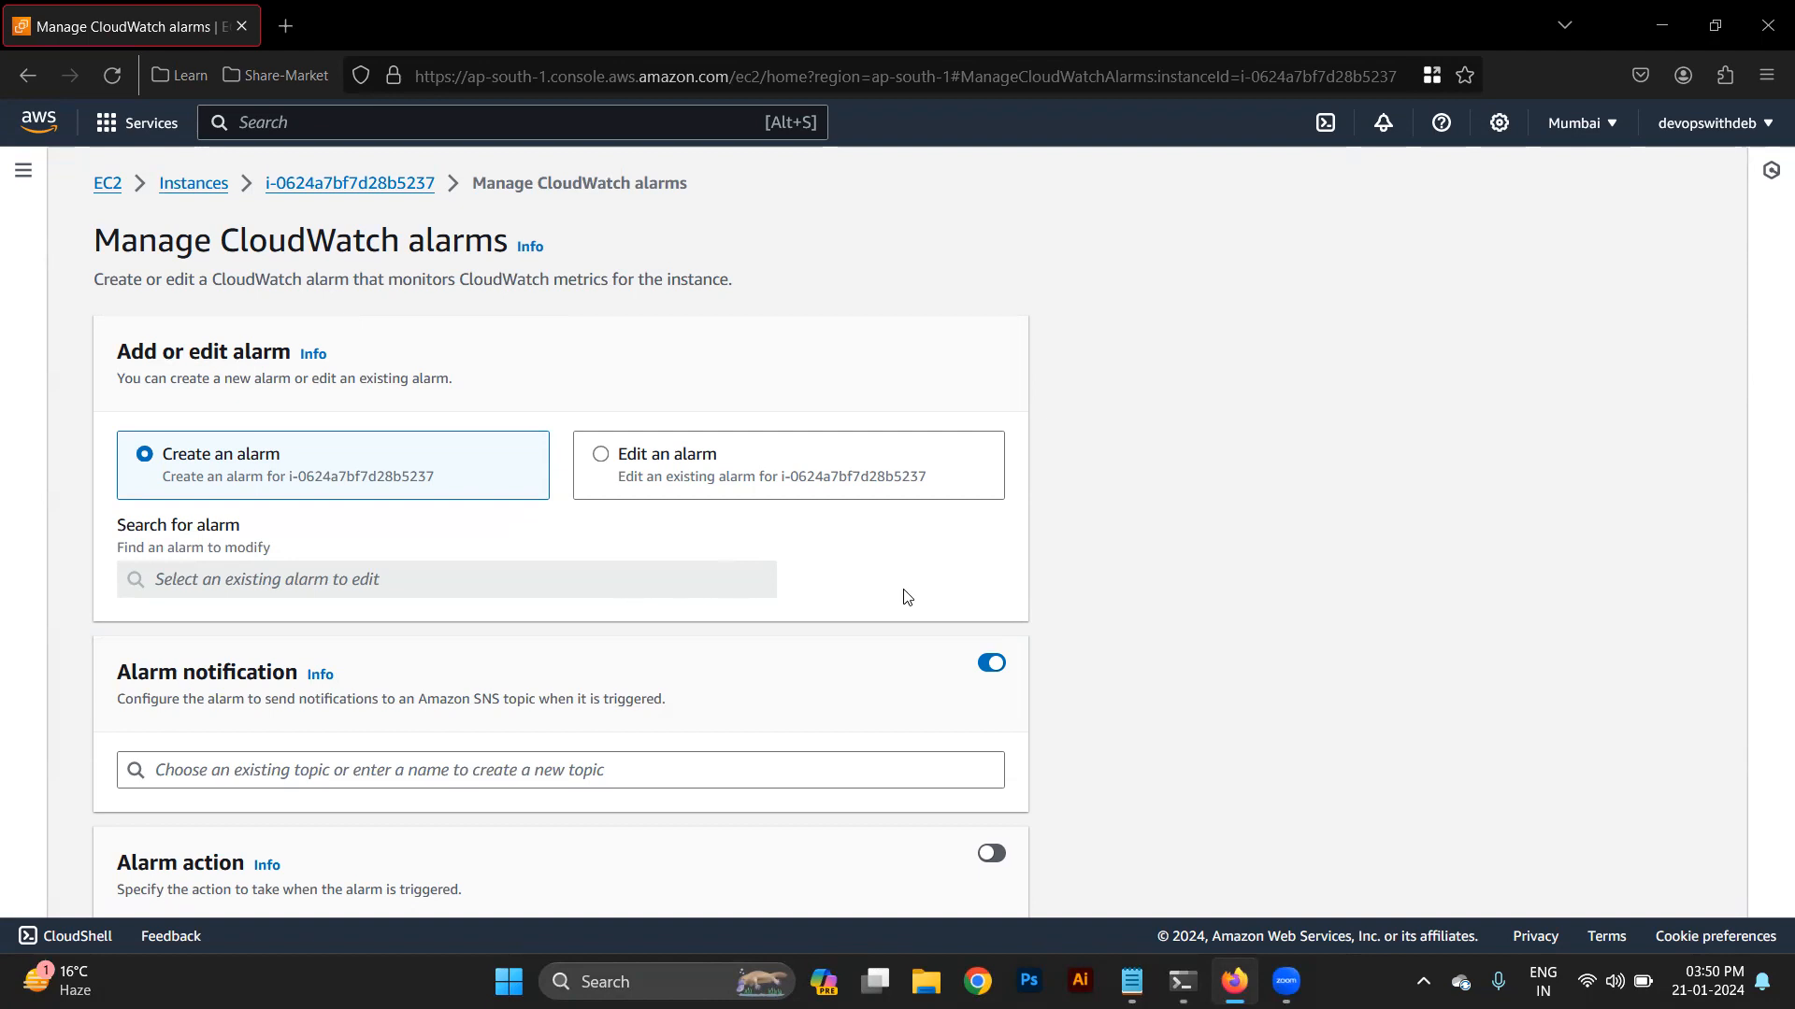
scroll(636, 559, down, 5)
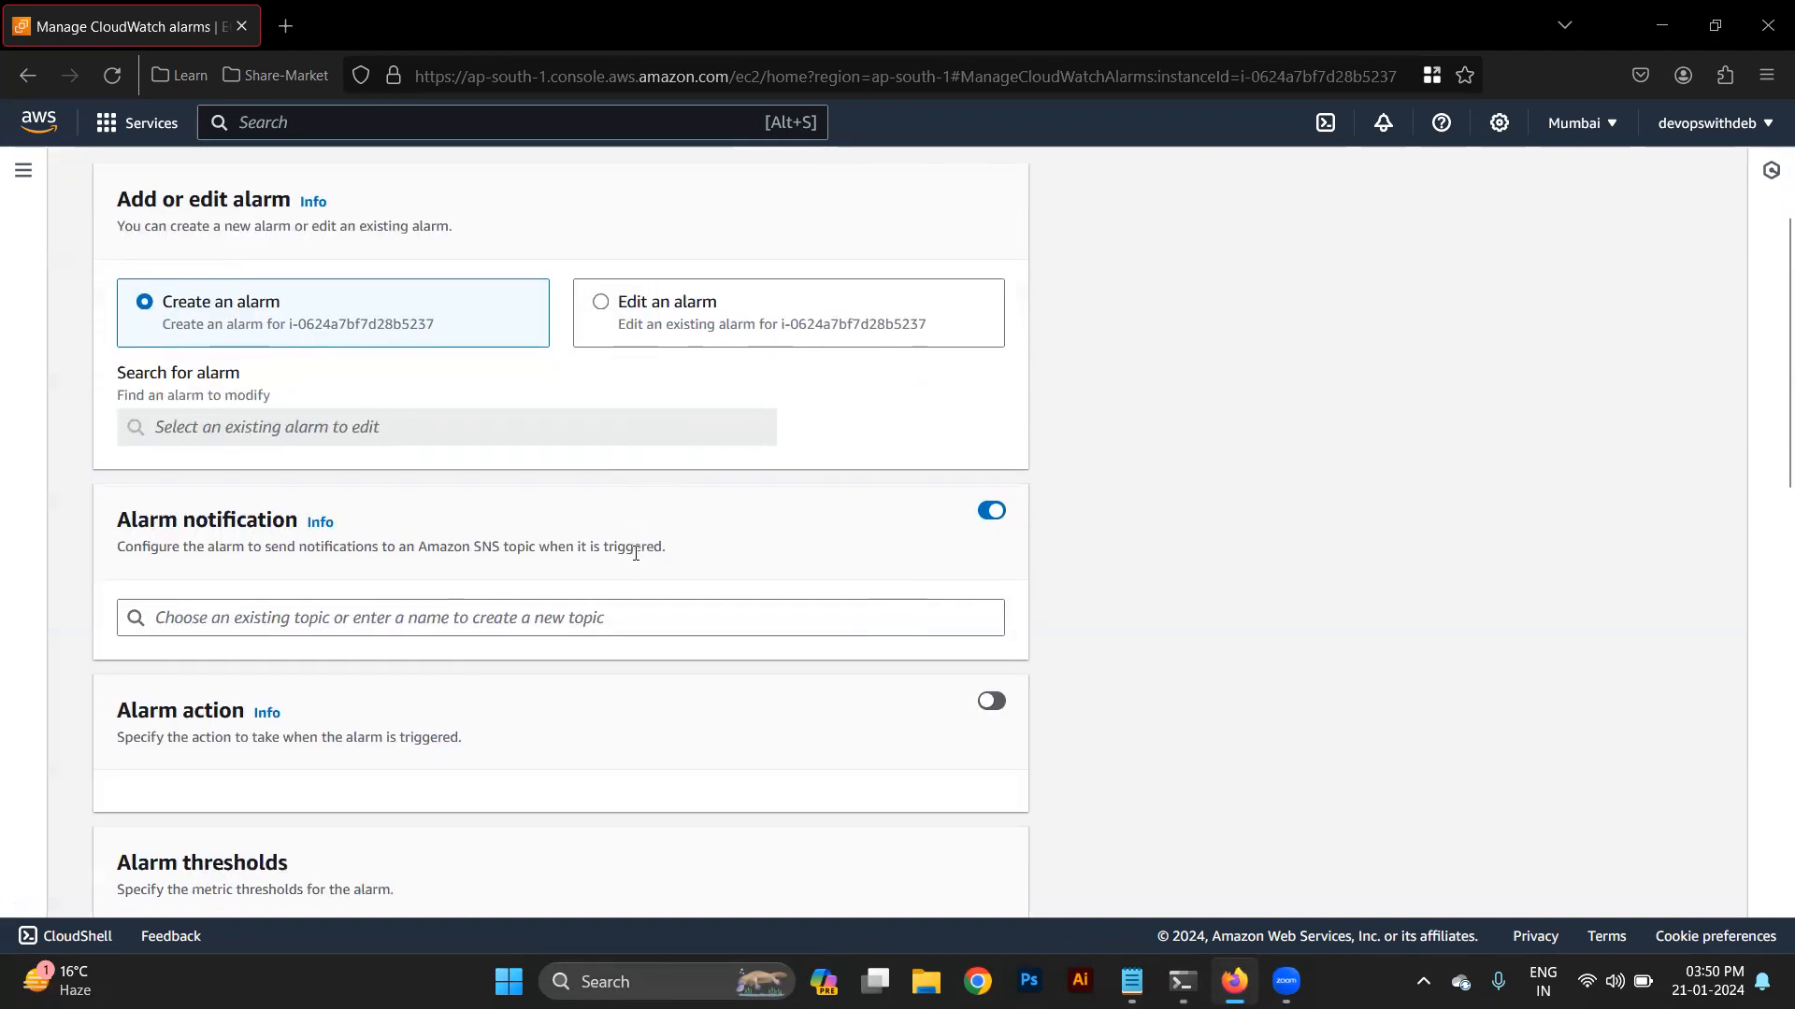
scroll(637, 559, down, 7)
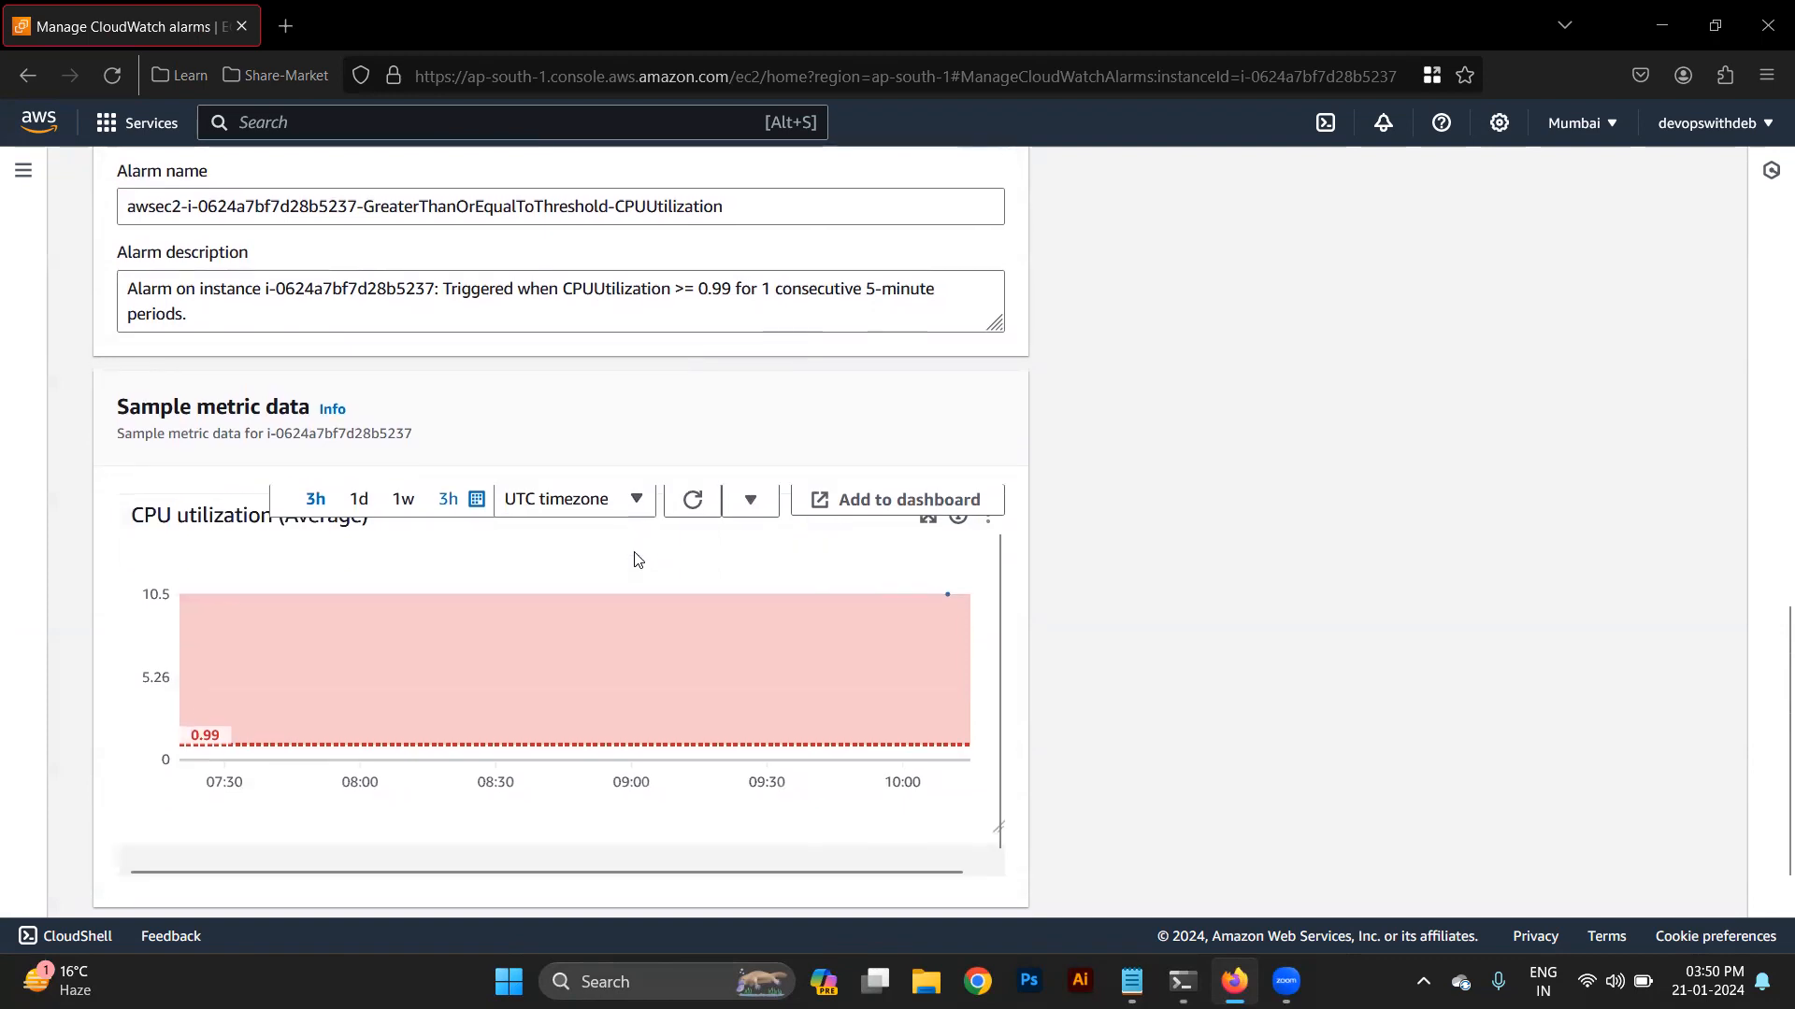
scroll(636, 557, up, 12)
scroll(636, 555, up, 2)
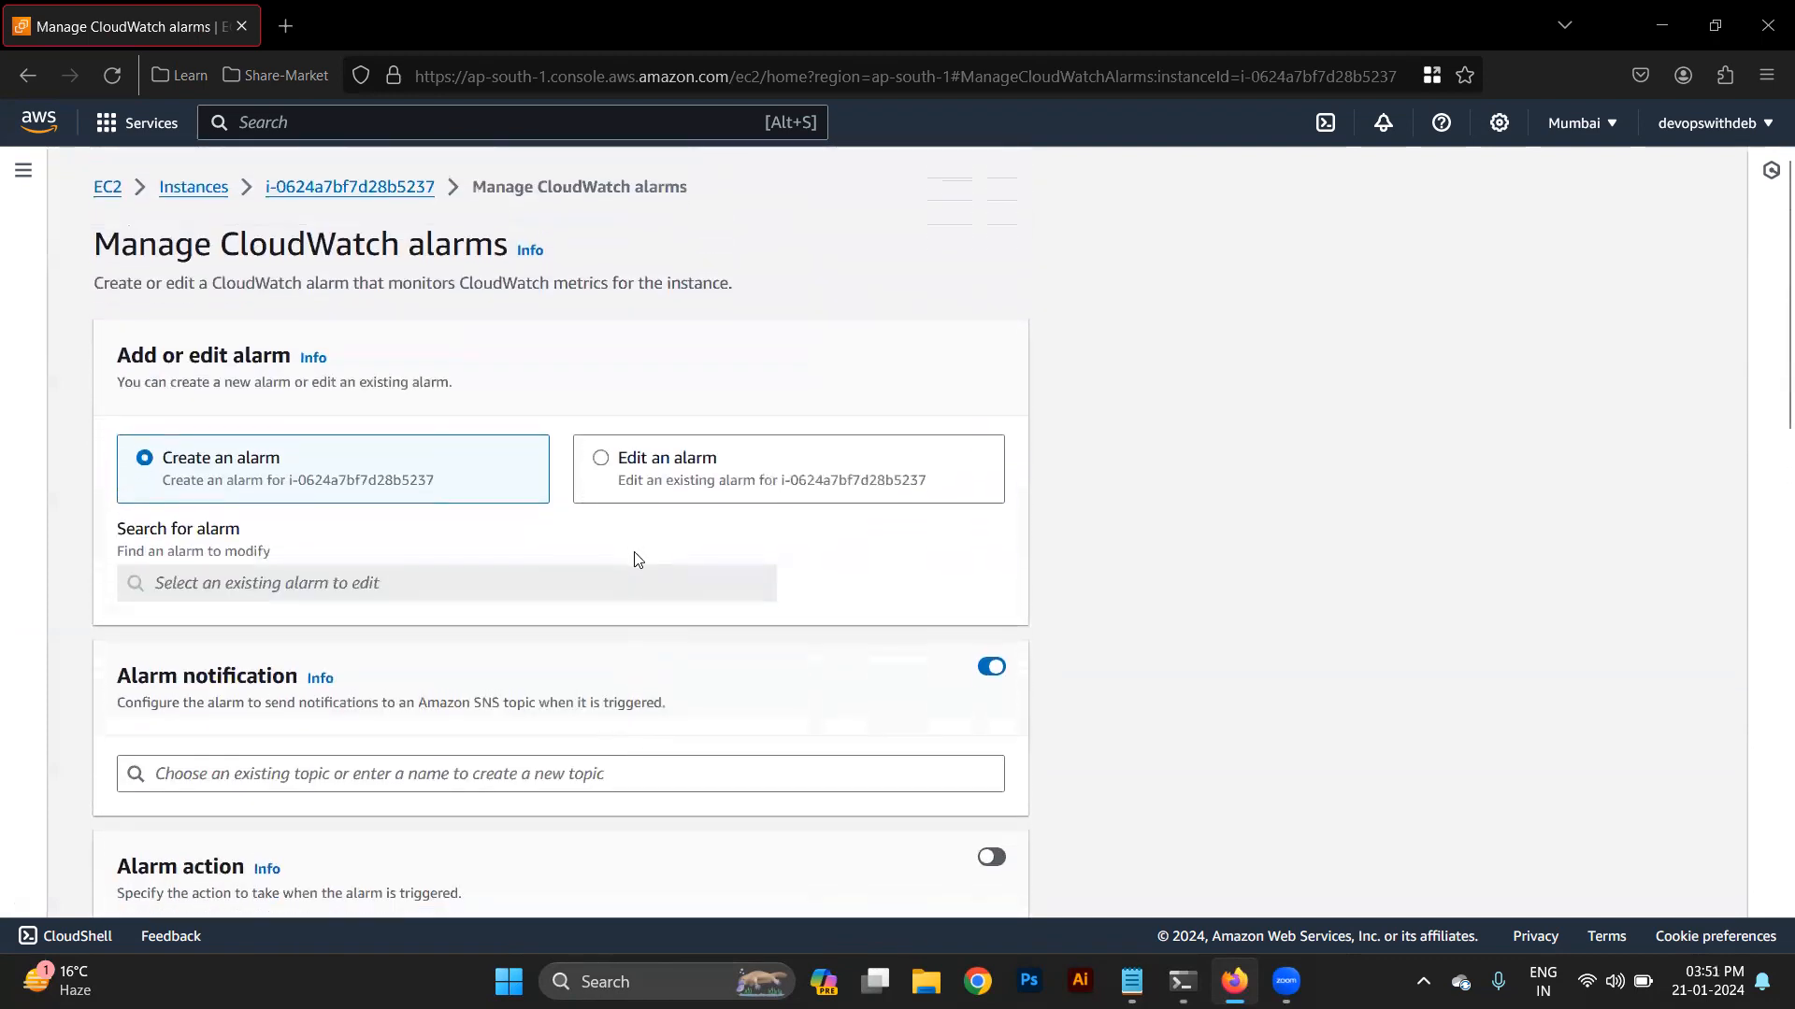
Return from the alarm page to the First instance's summary and review its CPU, network, disk and CPU credit monitoring graphs
click(374, 185)
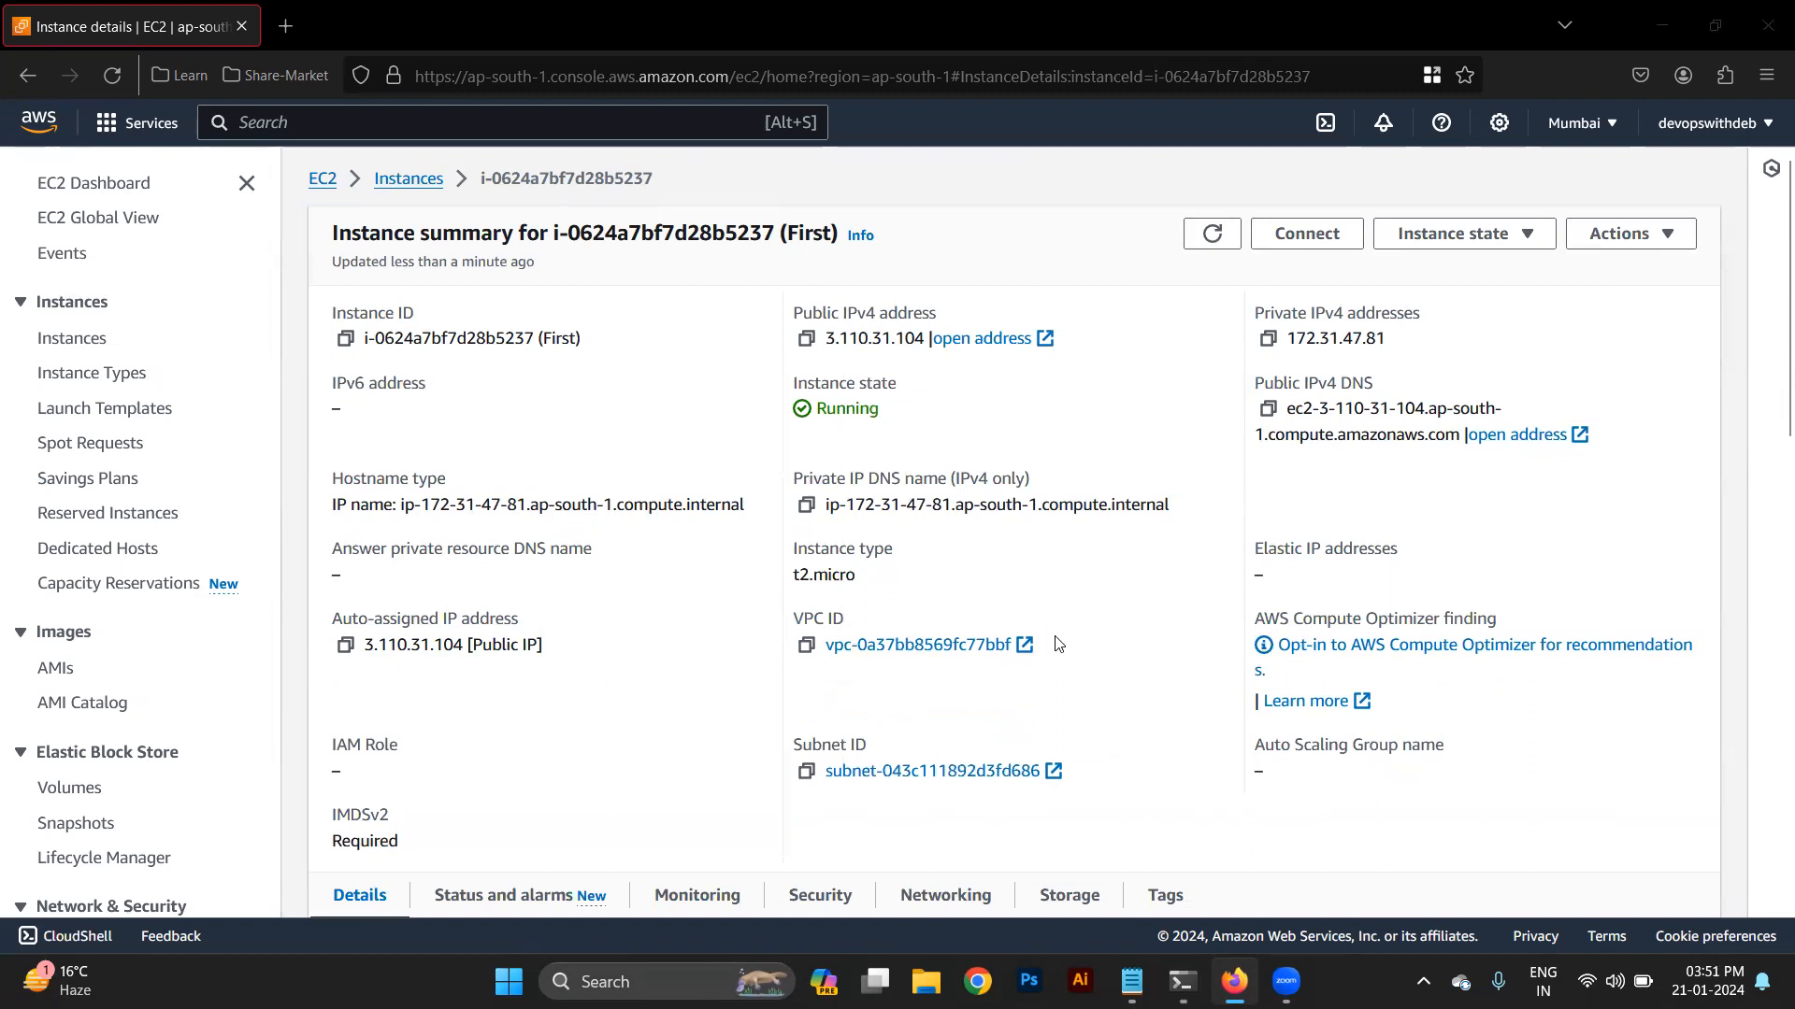
click(1660, 237)
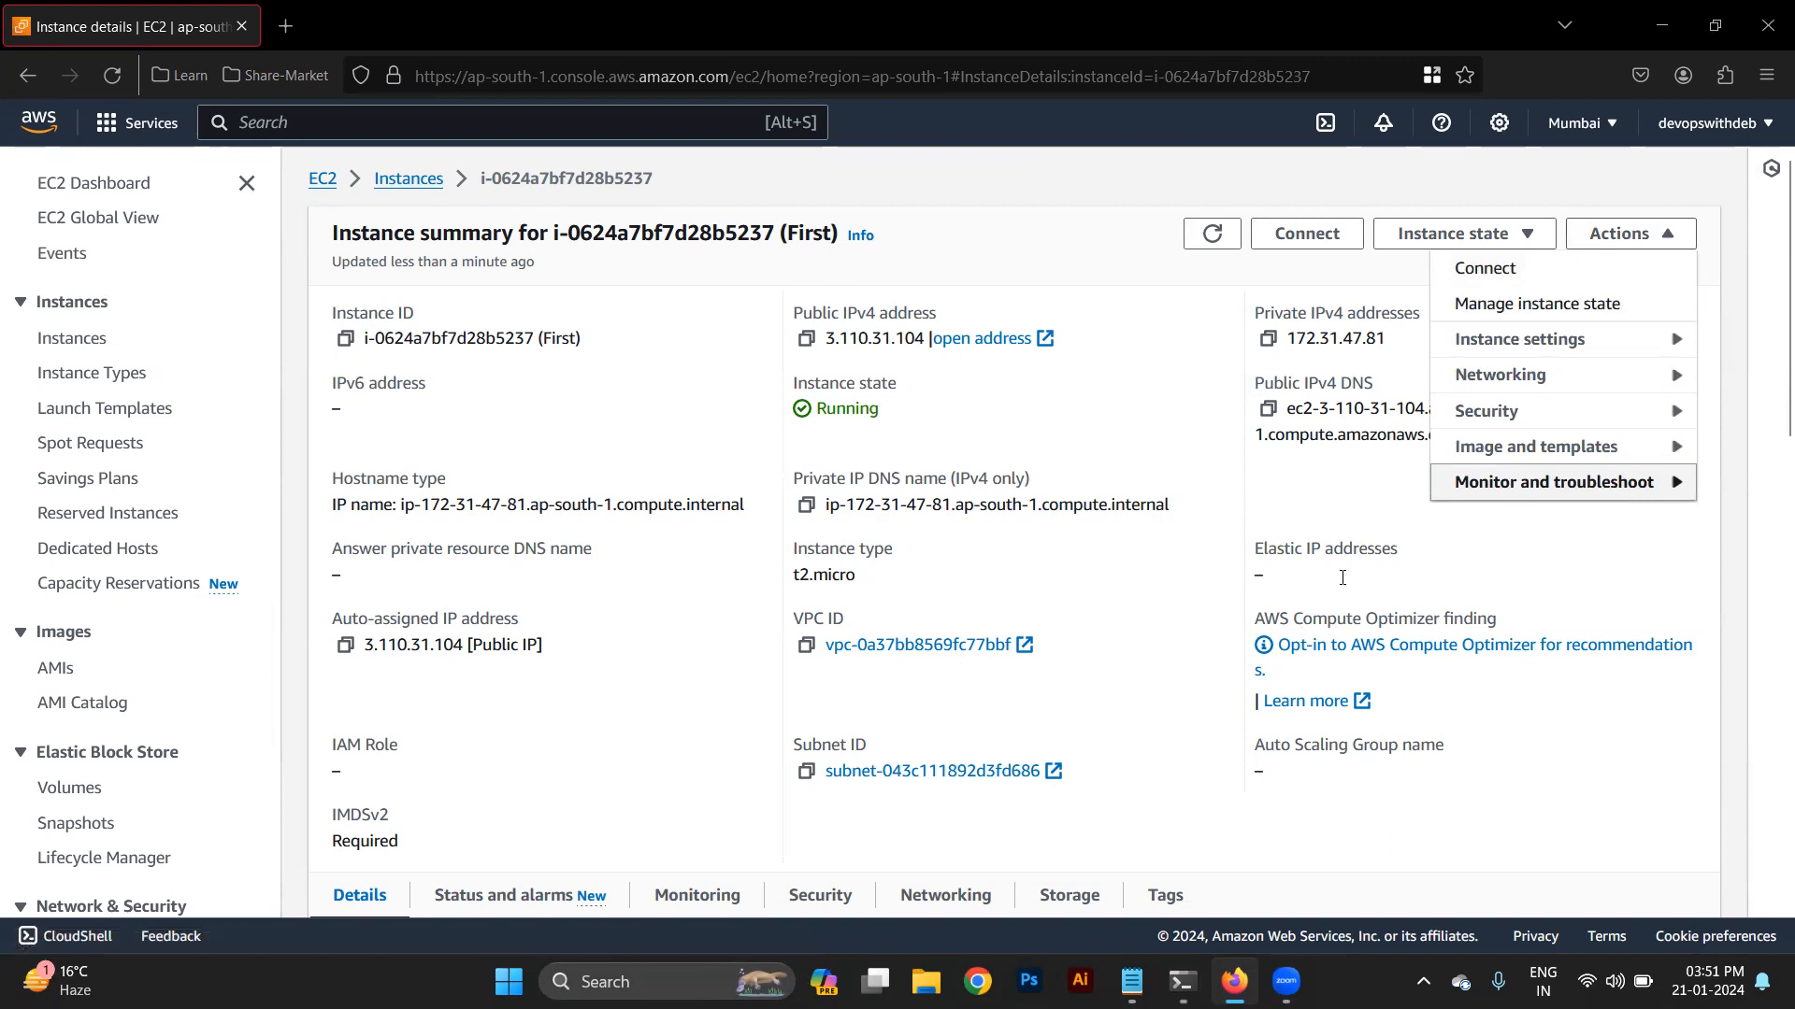
scroll(1062, 849, down, 2)
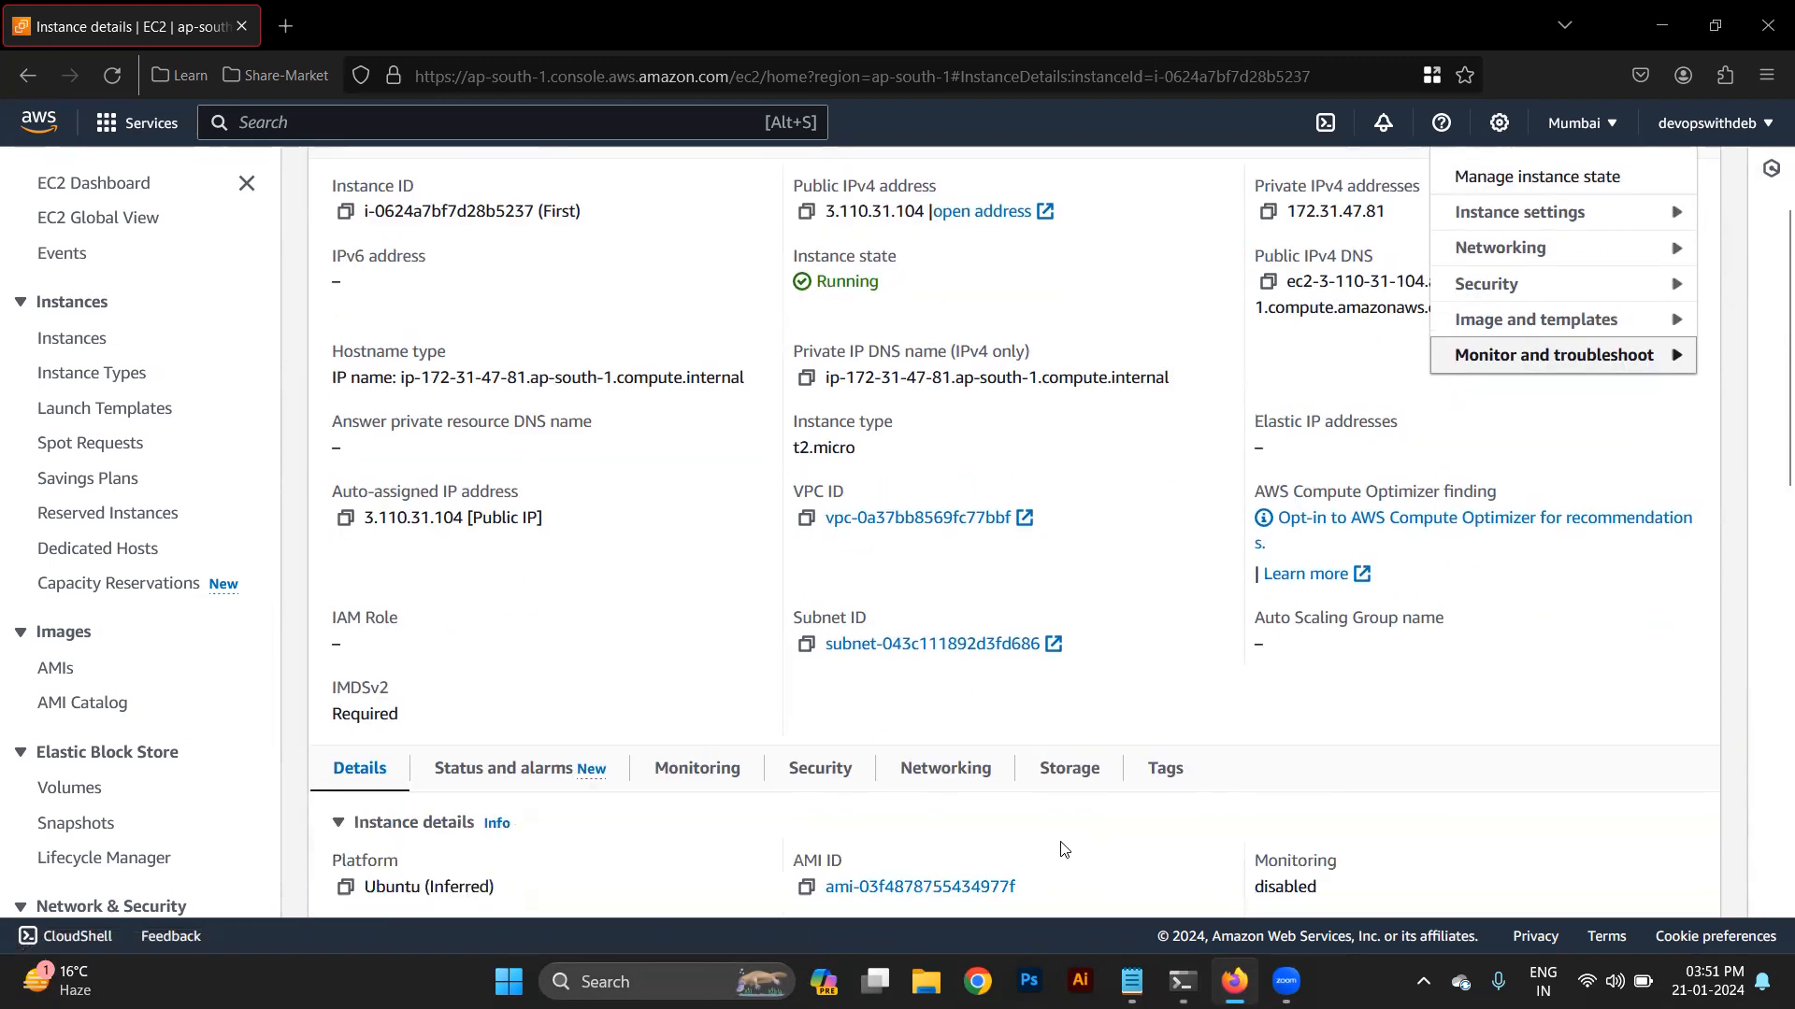
click(731, 782)
scroll(1013, 845, down, 5)
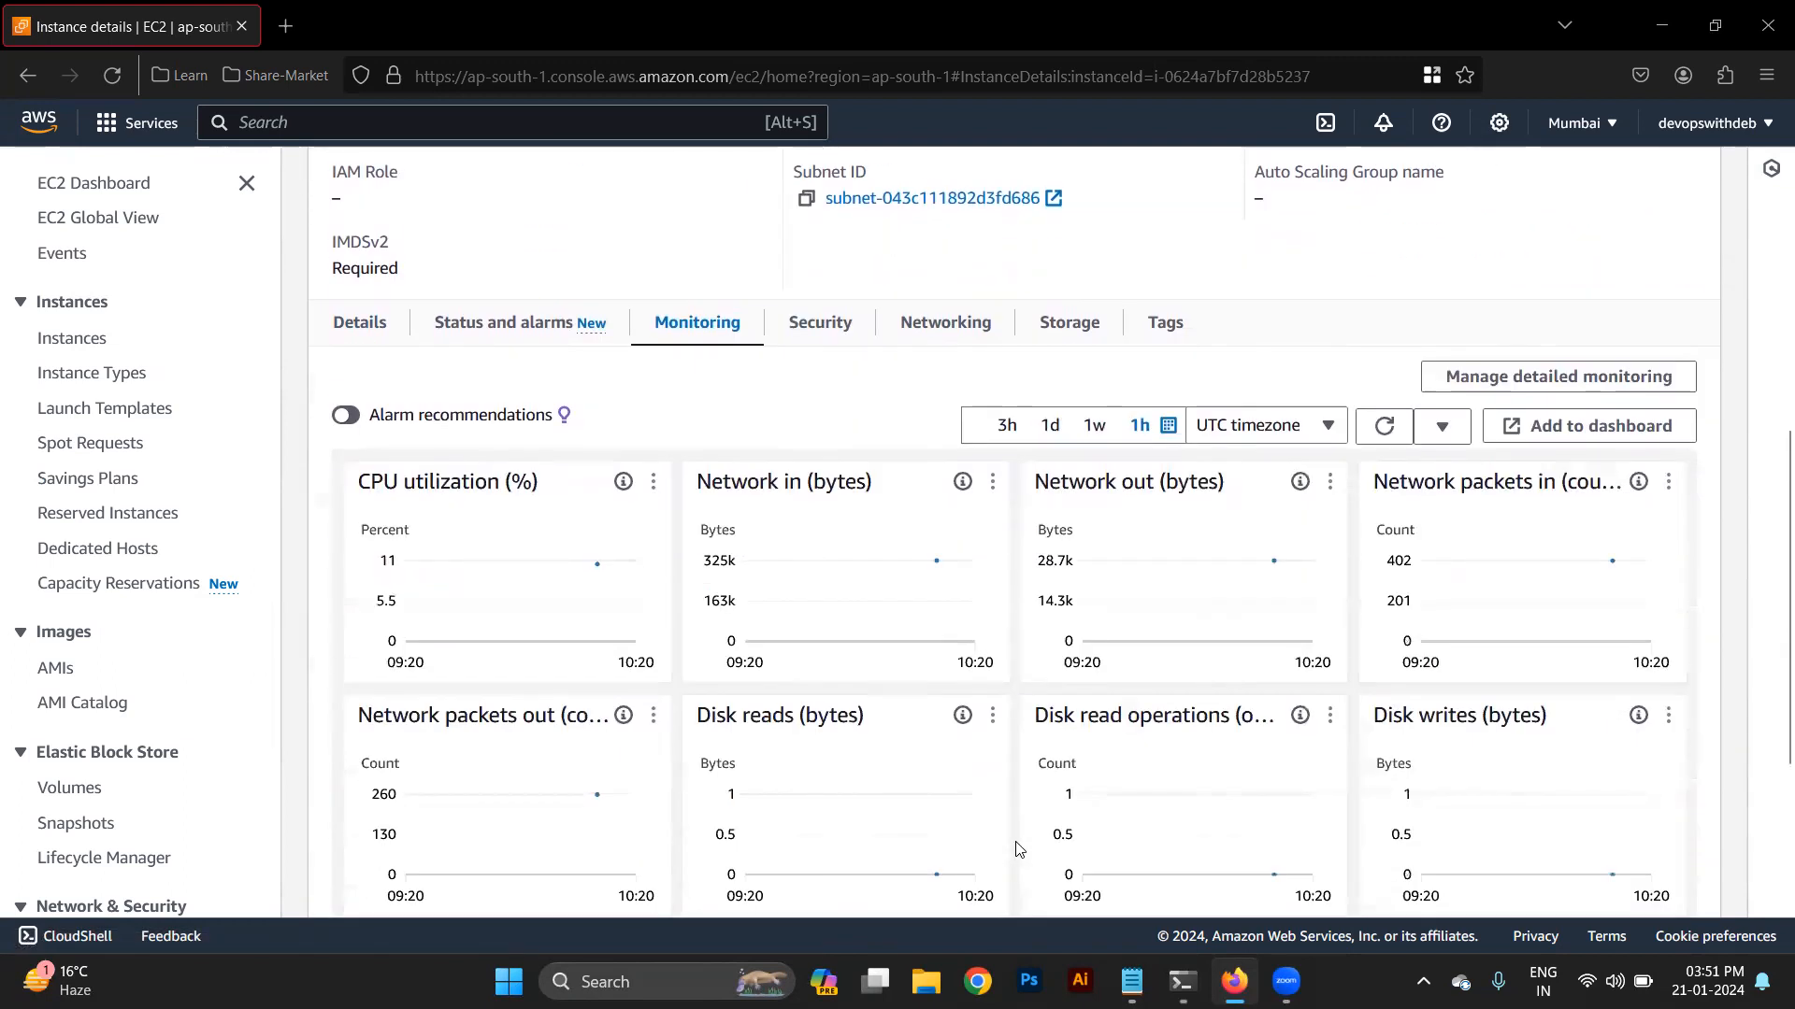
scroll(1124, 705, down, 2)
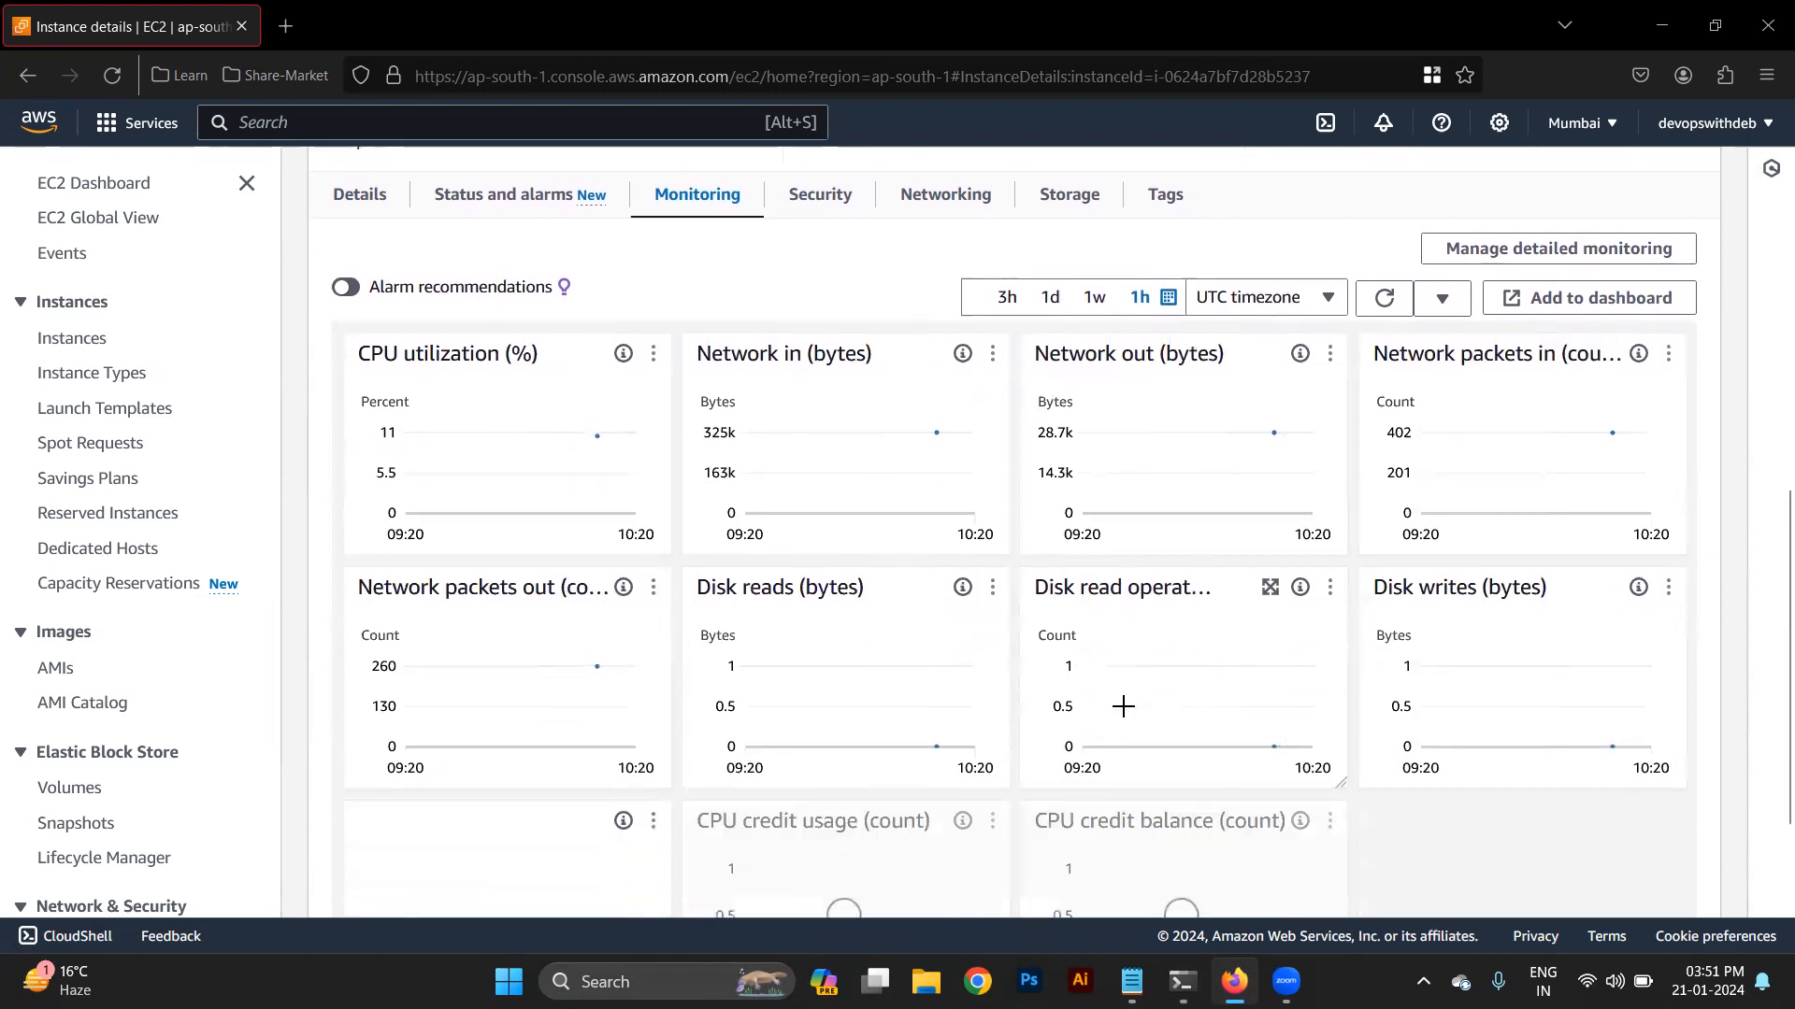
scroll(1123, 705, down, 1)
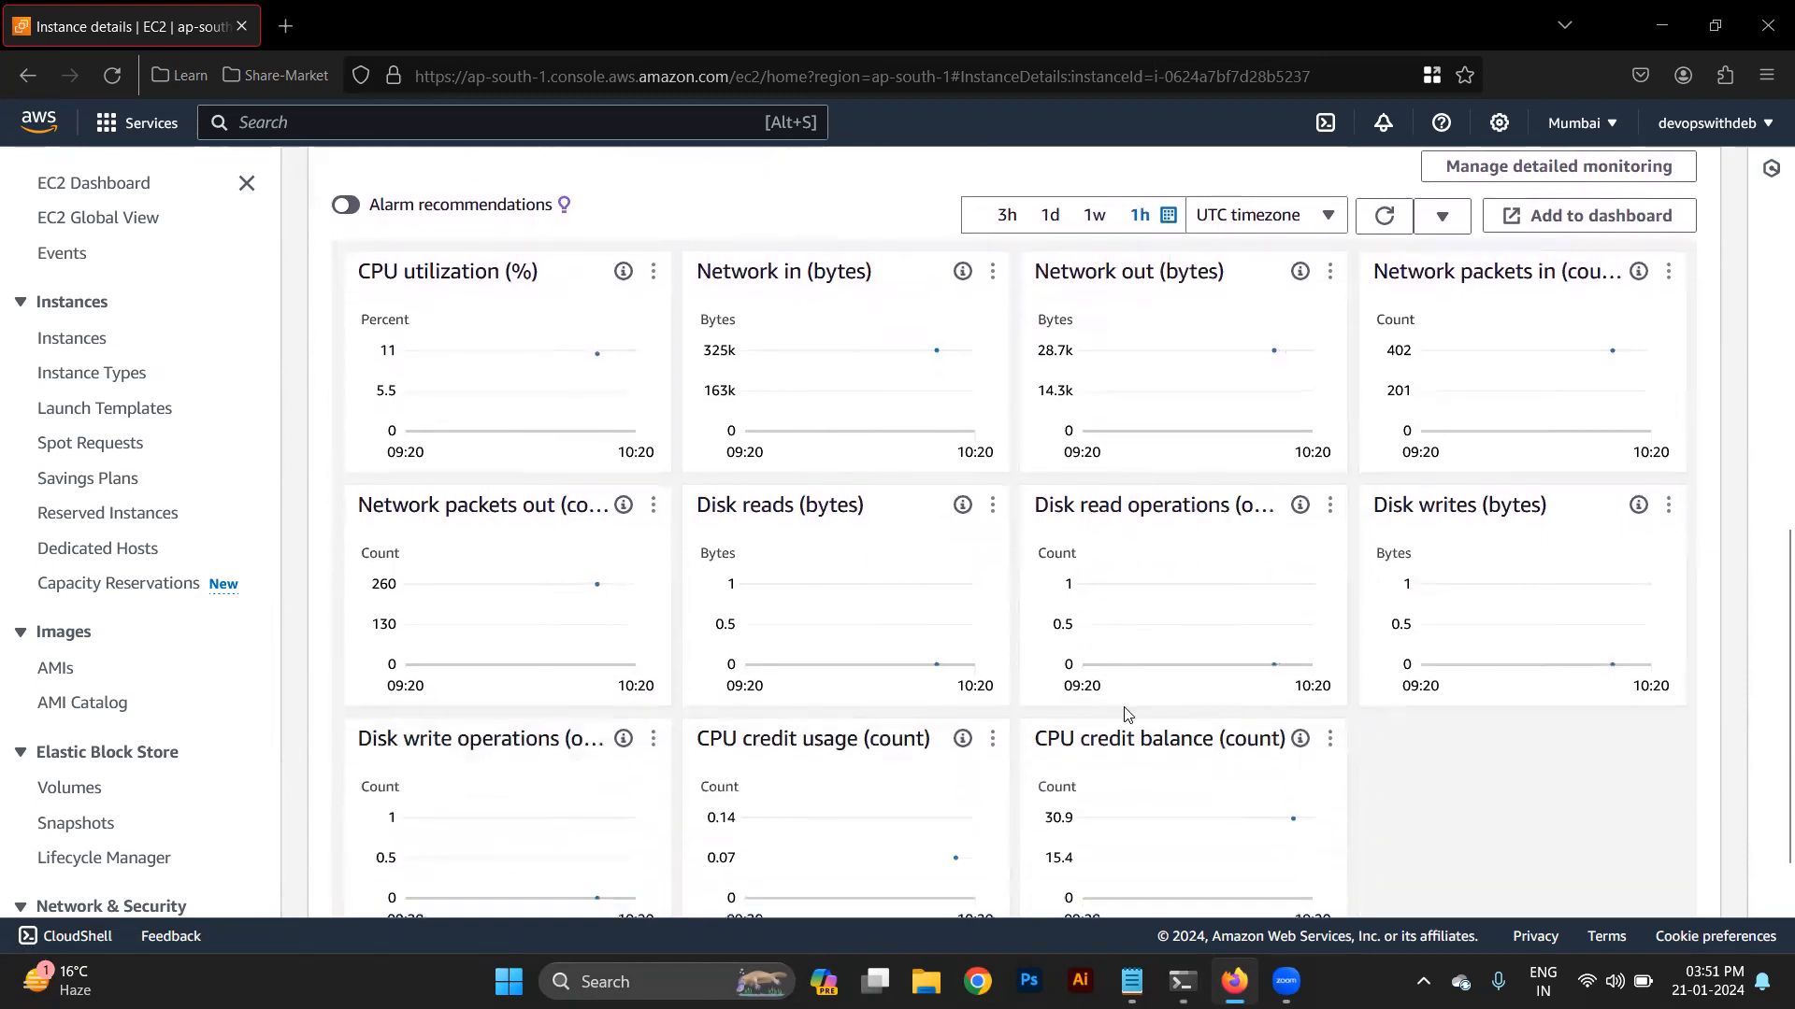
scroll(1126, 710, down, 1)
scroll(1126, 715, up, 10)
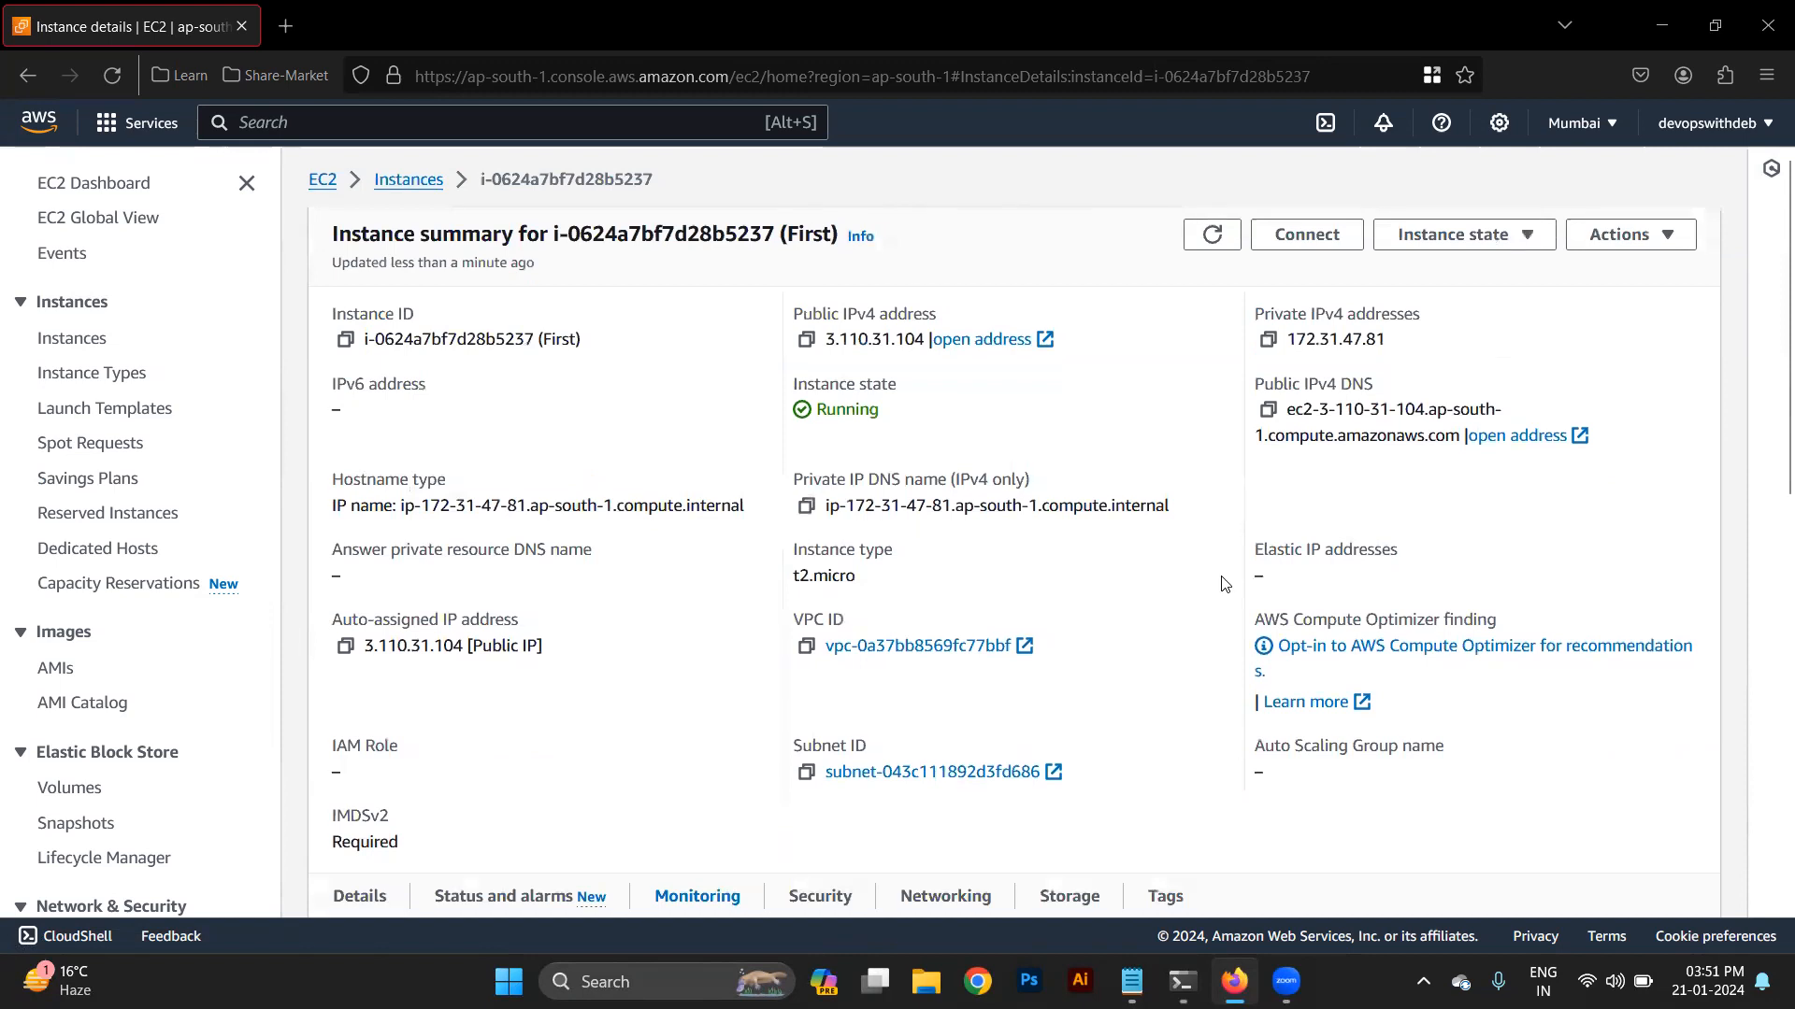
Open the EC2 serial console page for the First instance, check its connection requirements, and return to the instance summary
click(1644, 234)
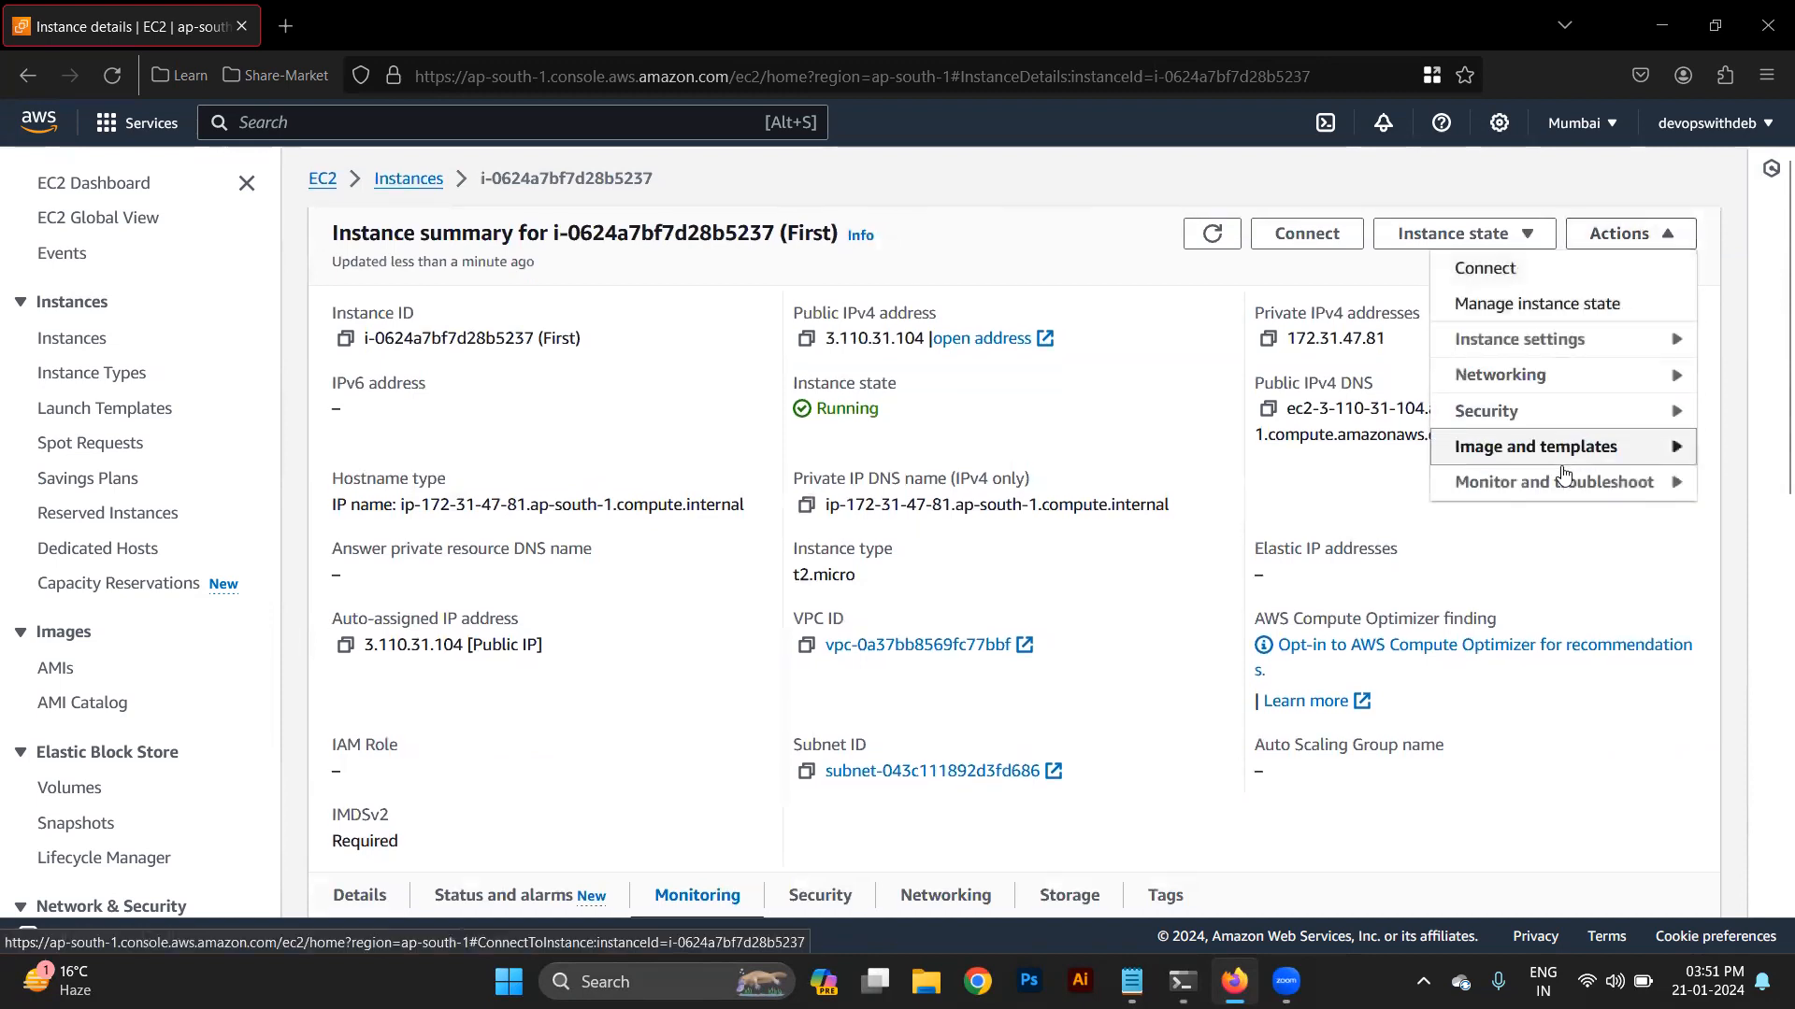
mouse_move(1569, 485)
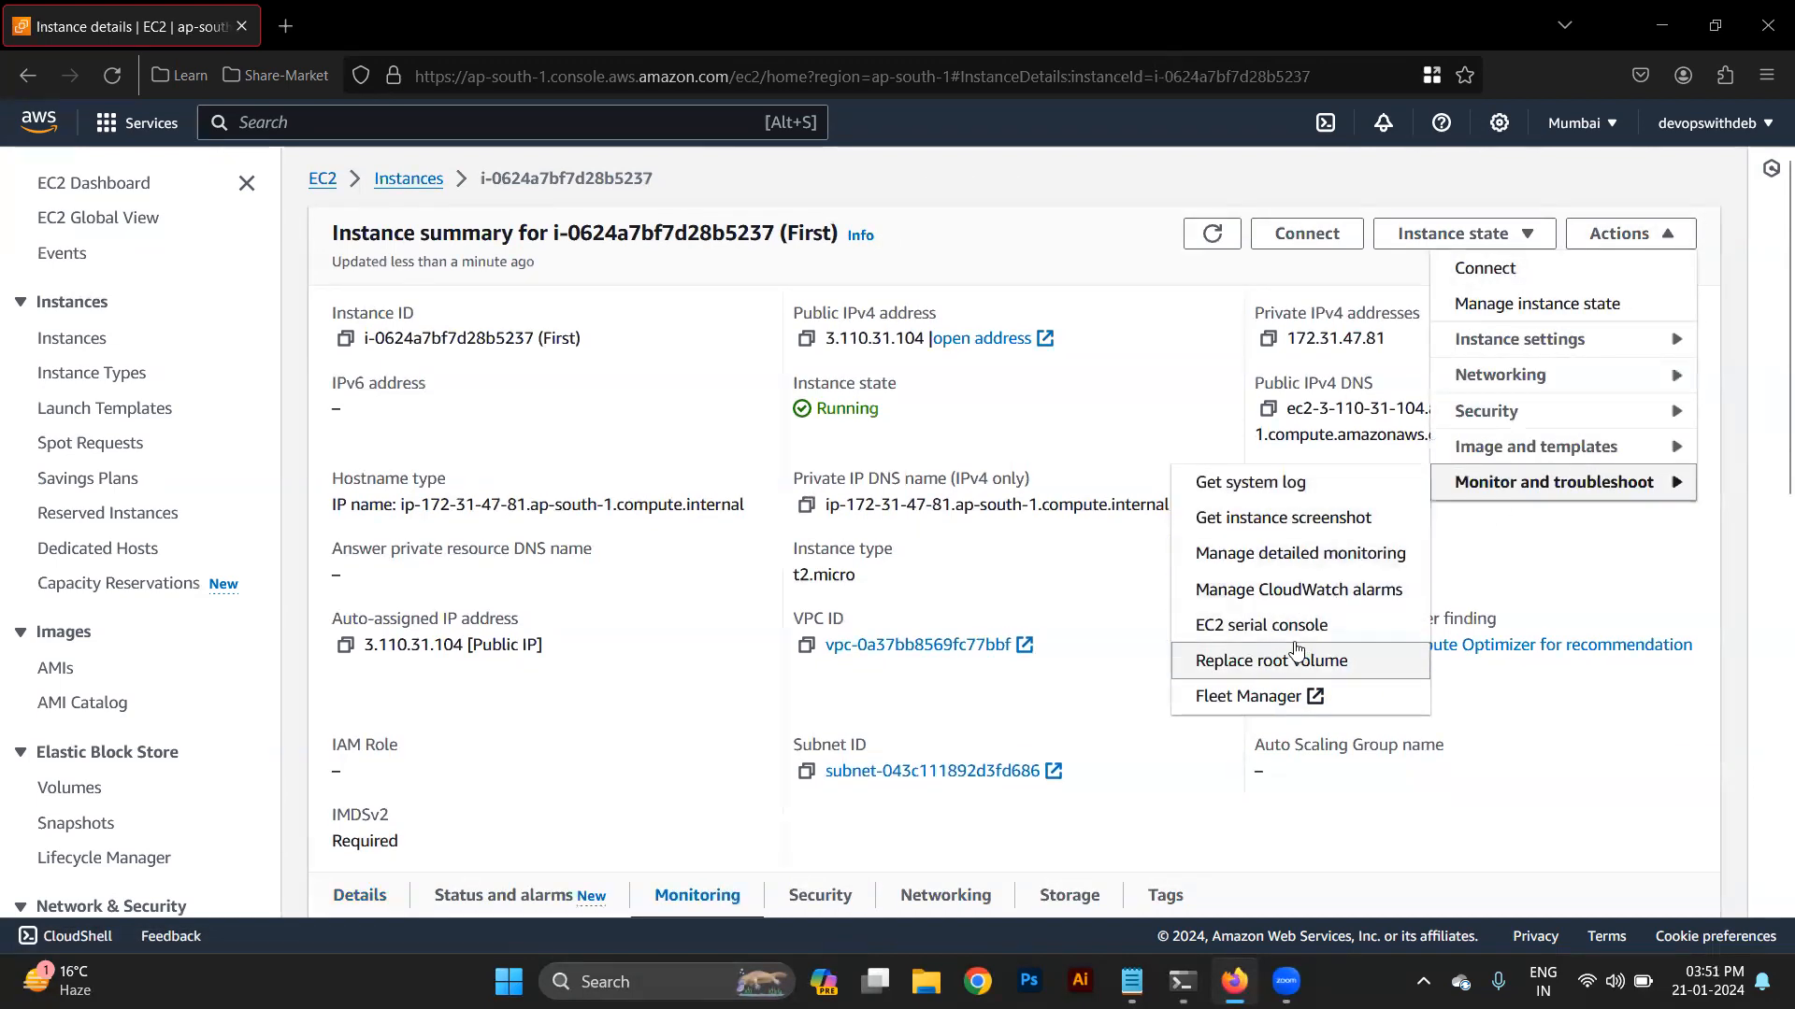
click(1301, 636)
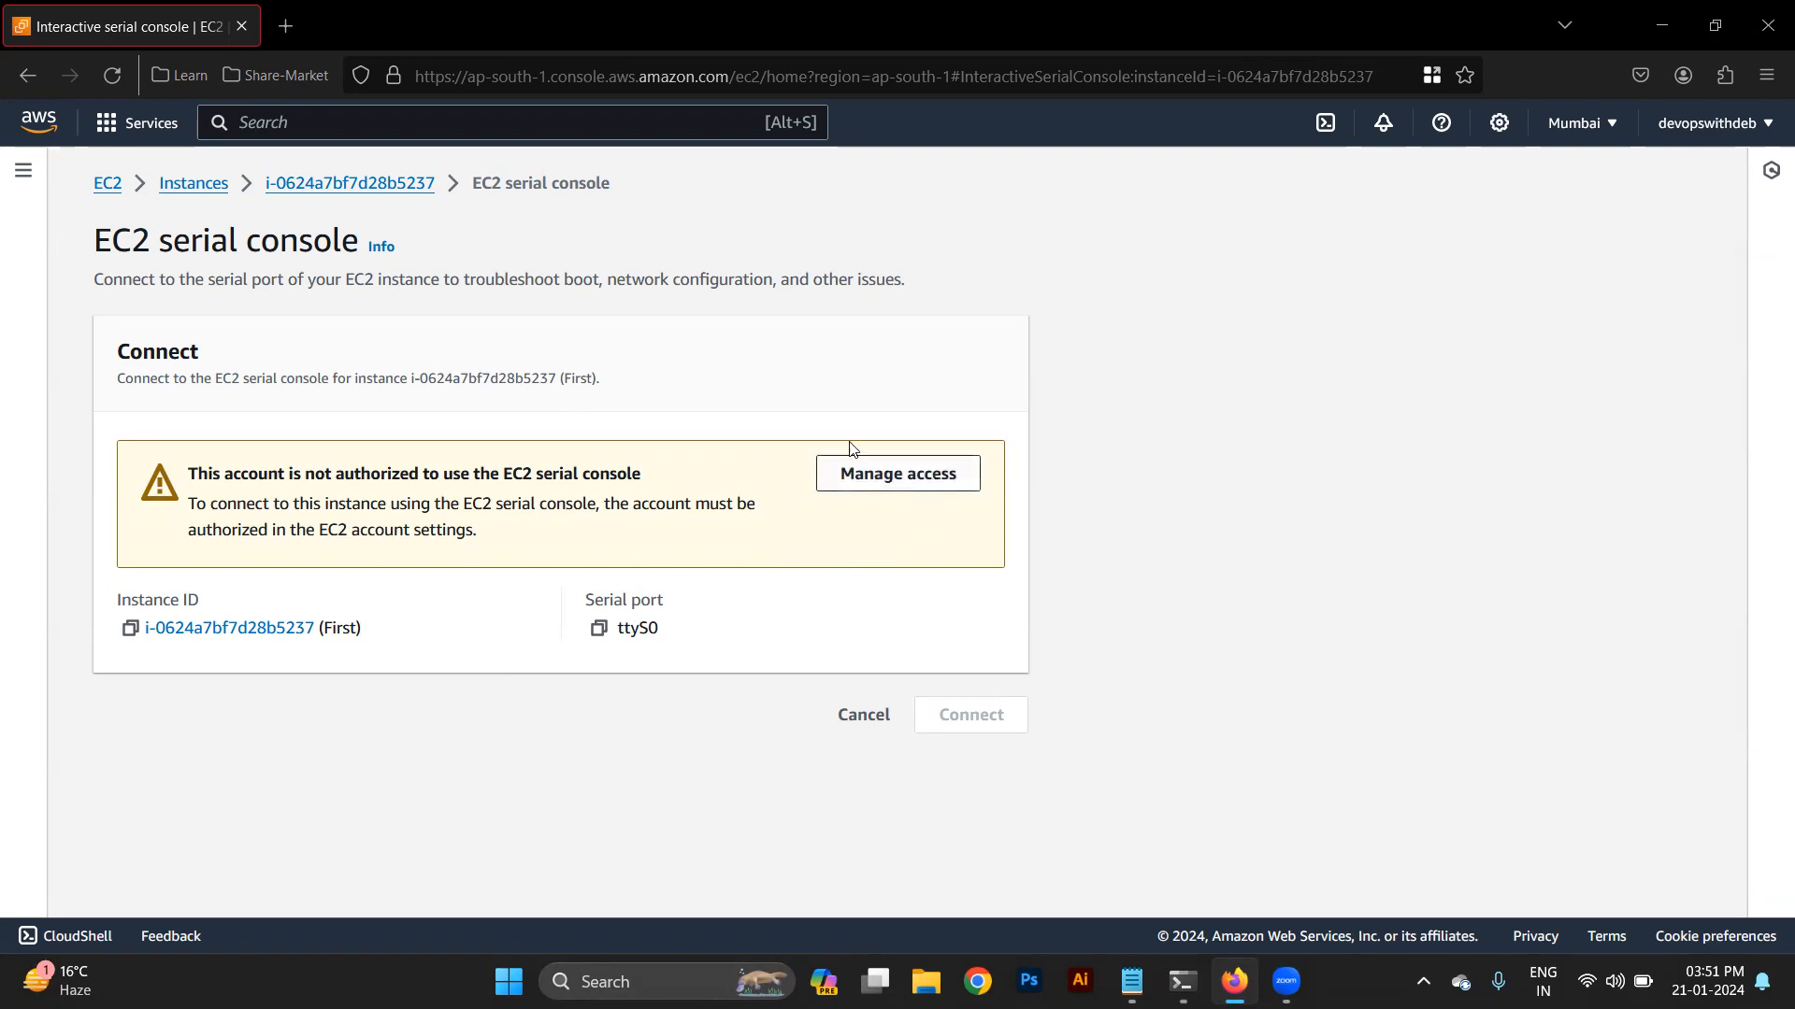
click(364, 180)
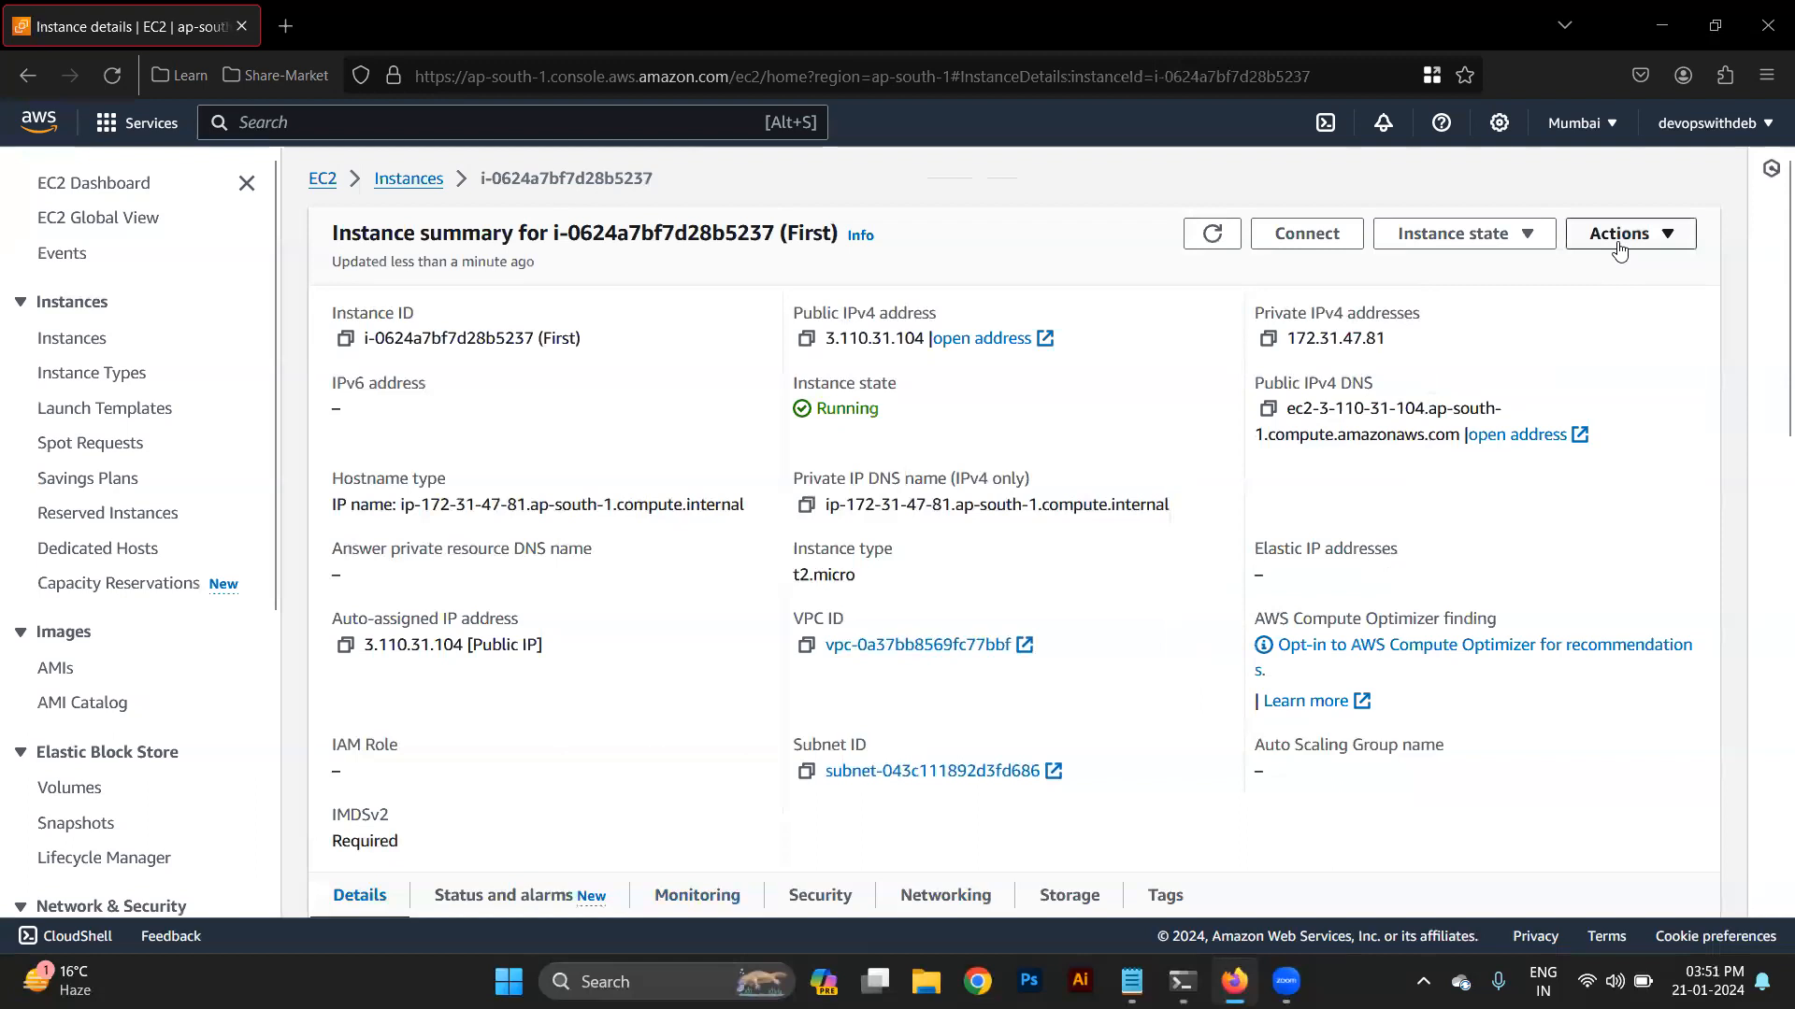
Open Replace root volume for the First instance, examine the restore, deletion and tag options, and cancel without creating a replacement task
click(1619, 245)
mouse_move(1574, 486)
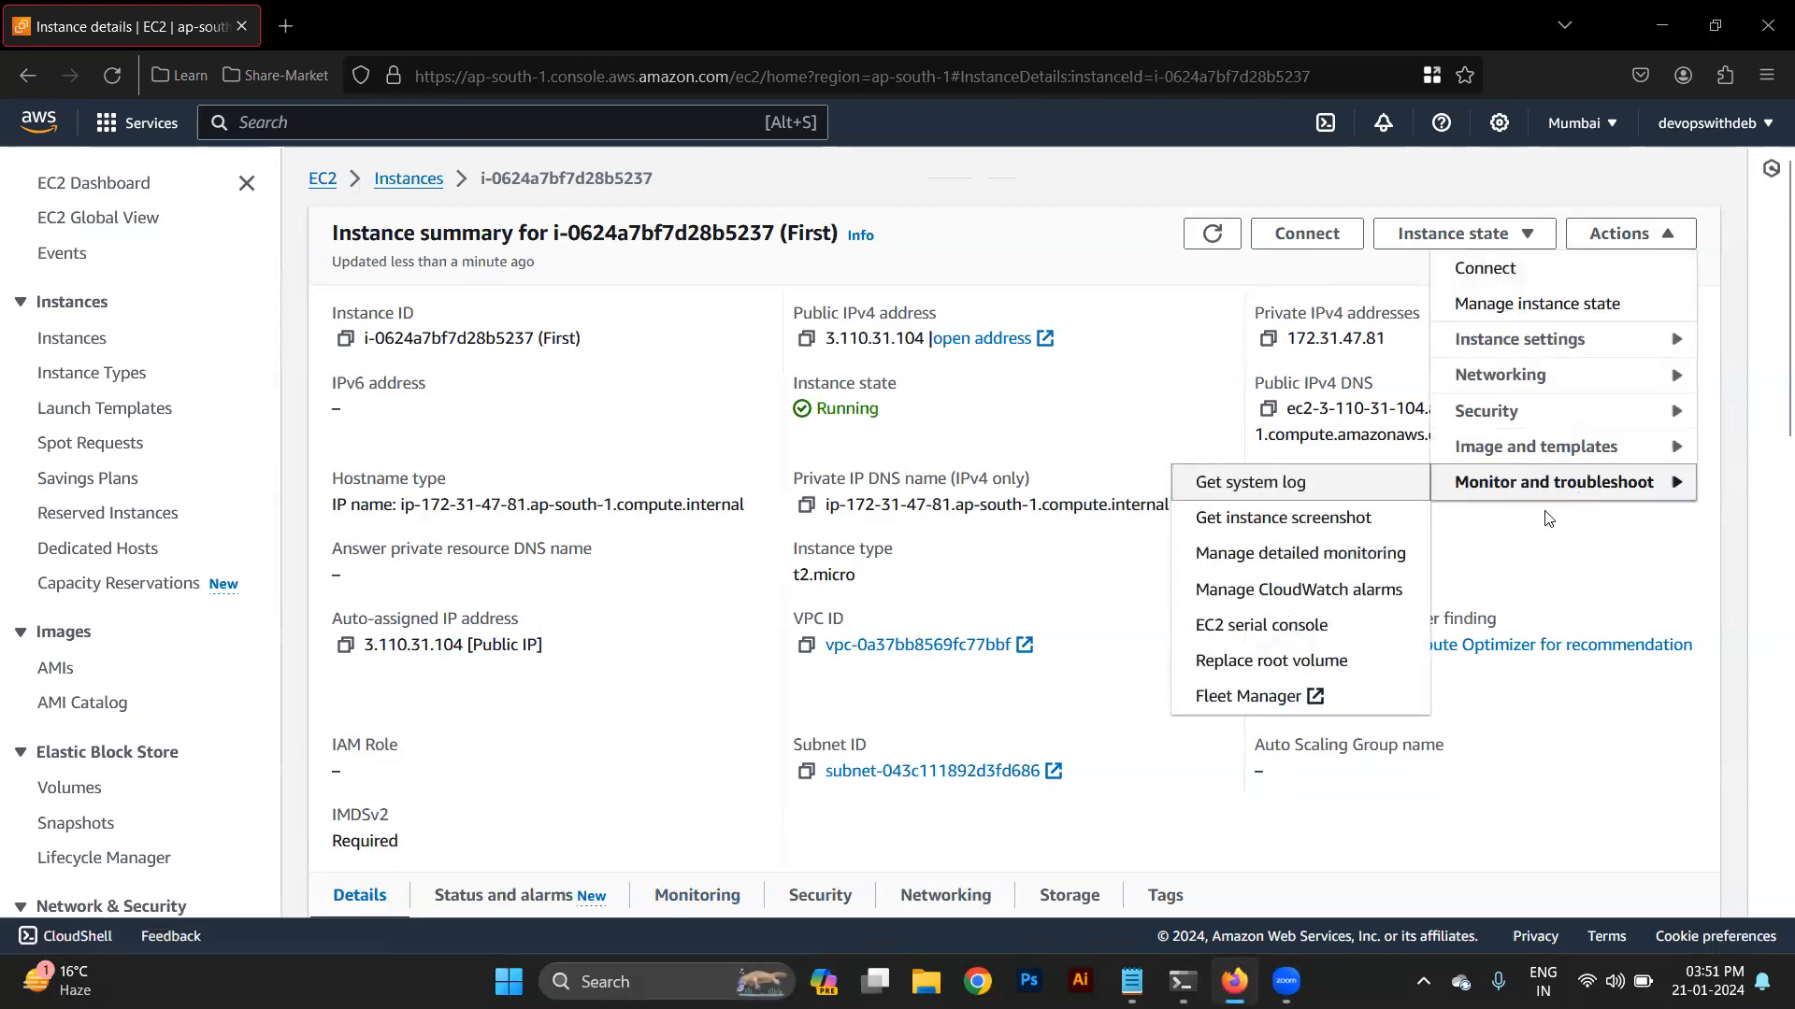
click(1290, 664)
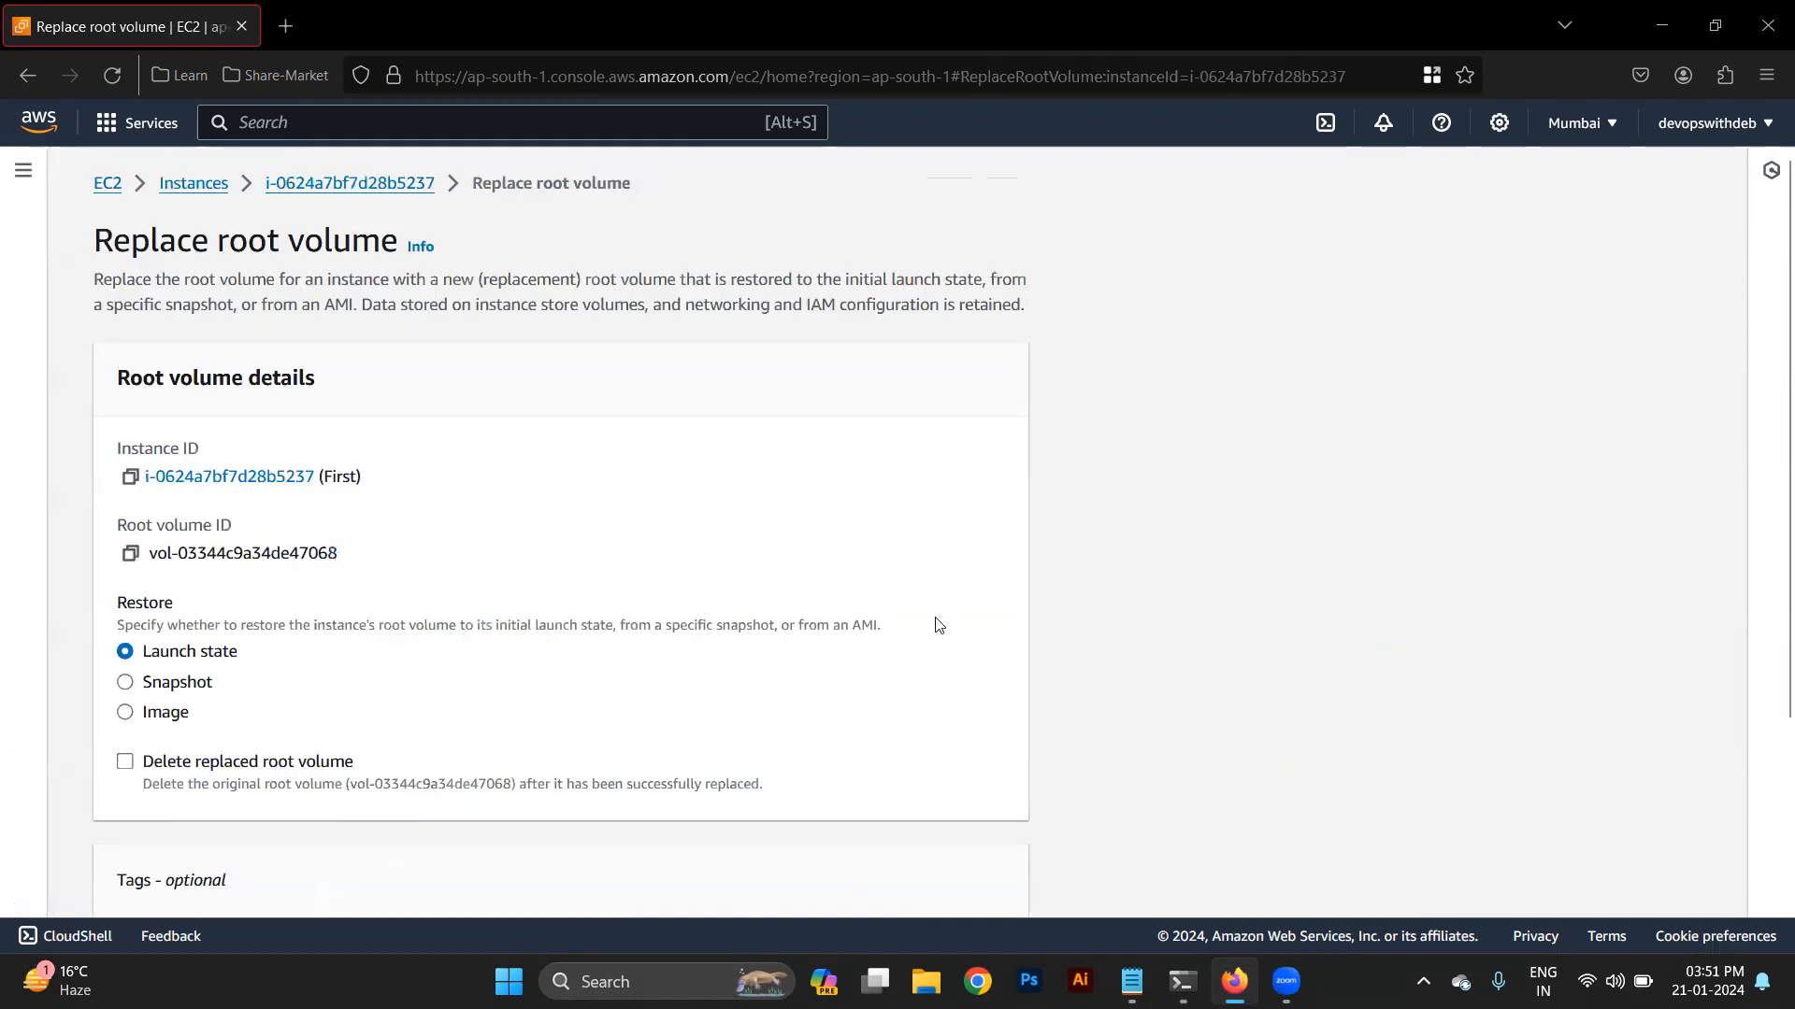
scroll(680, 662, down, 3)
scroll(681, 662, up, 2)
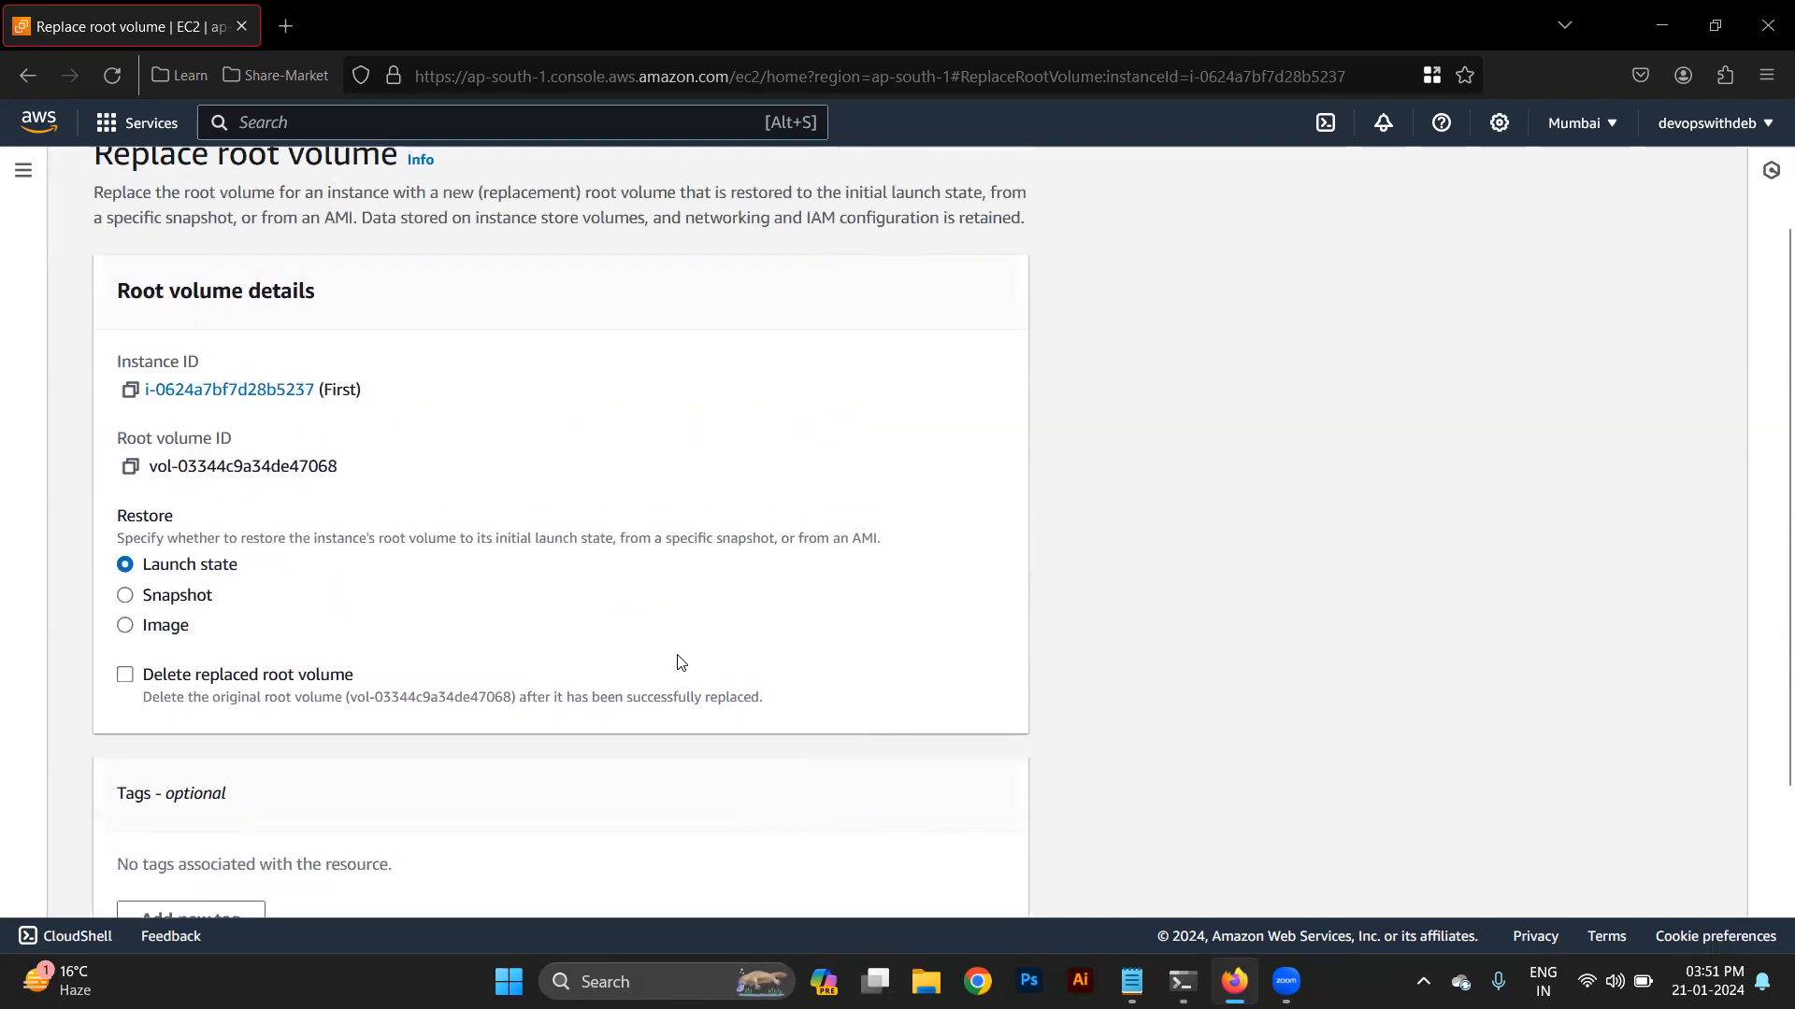
scroll(235, 596, down, 2)
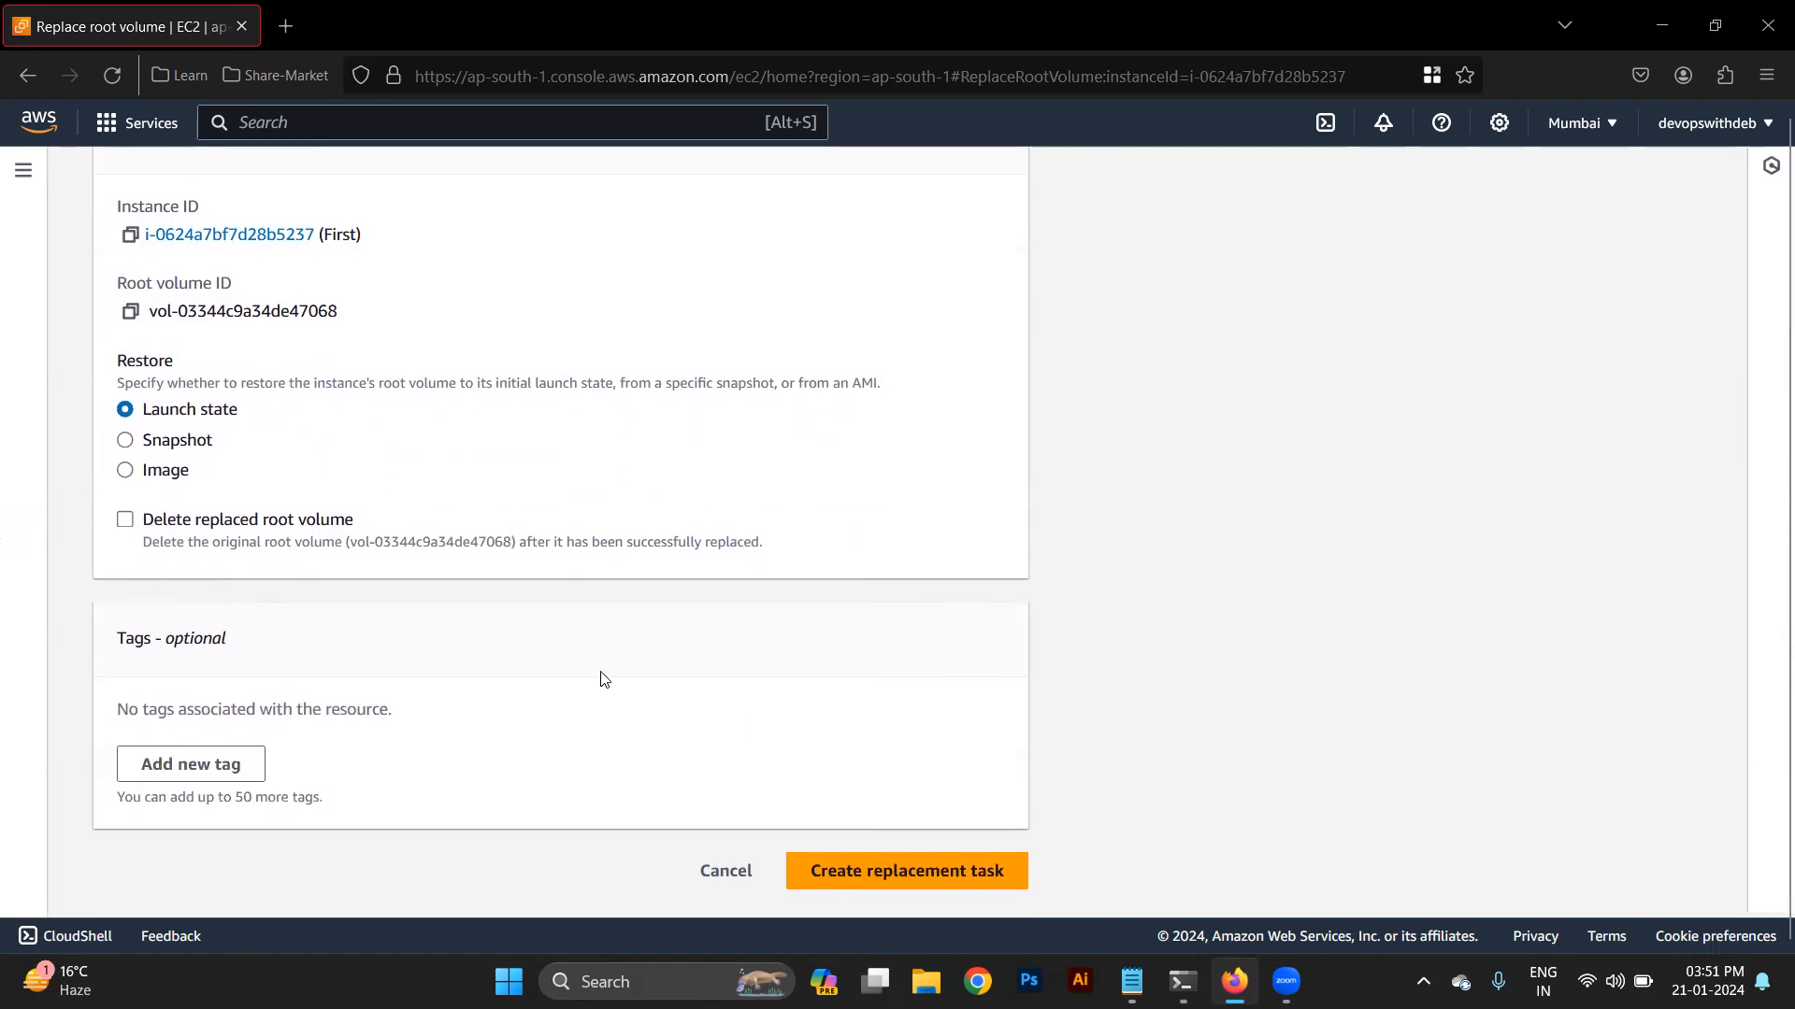
click(707, 872)
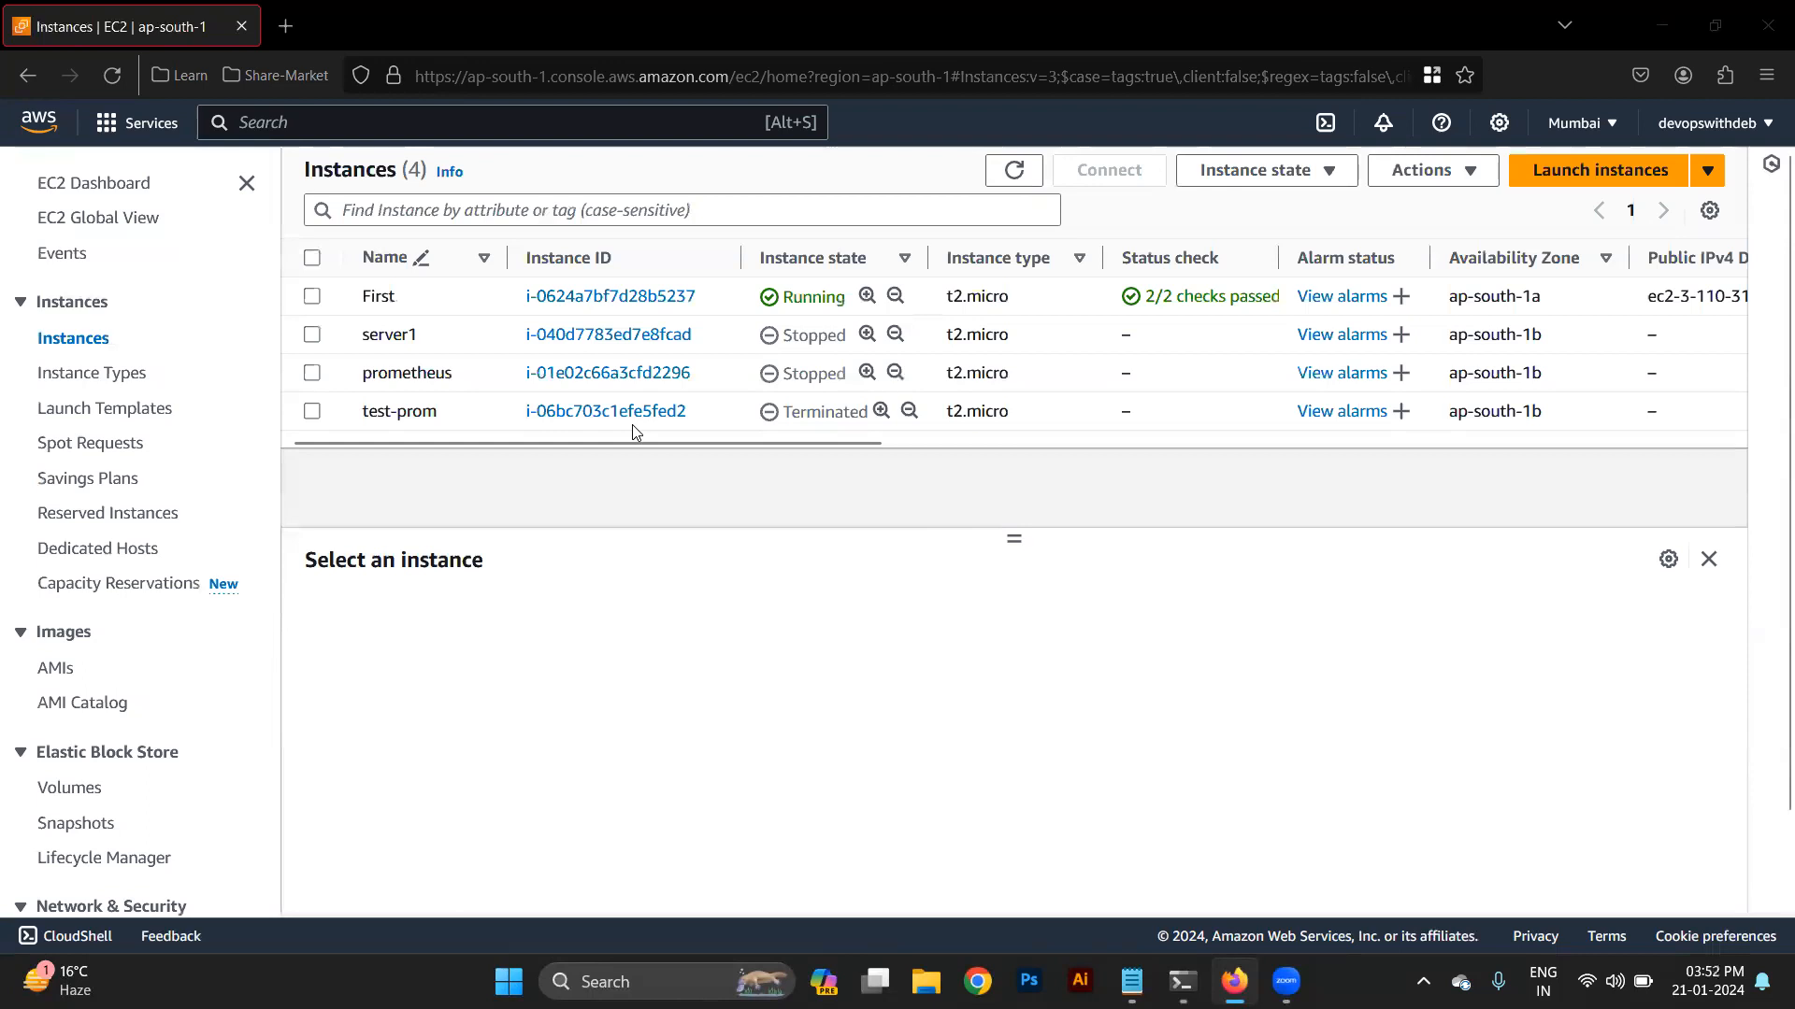
Select the First instance in the instances list and look over the actions available for it
click(1461, 177)
mouse_move(1521, 452)
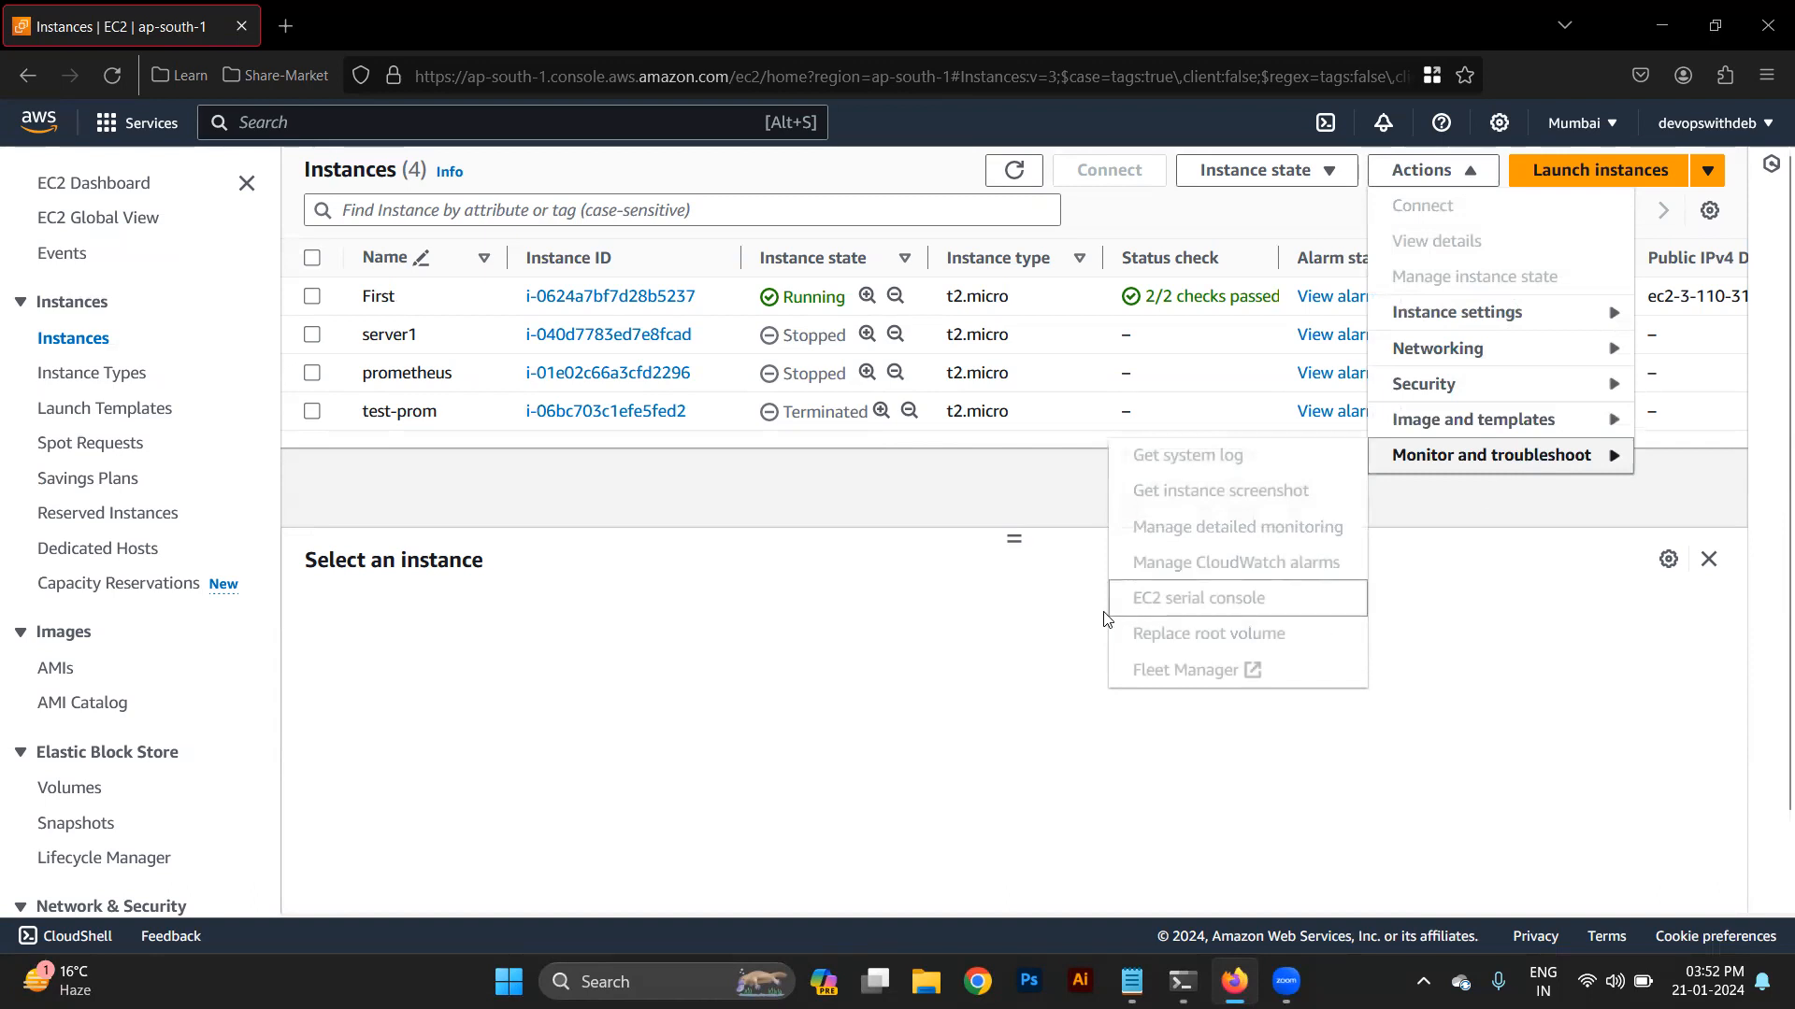
click(1066, 312)
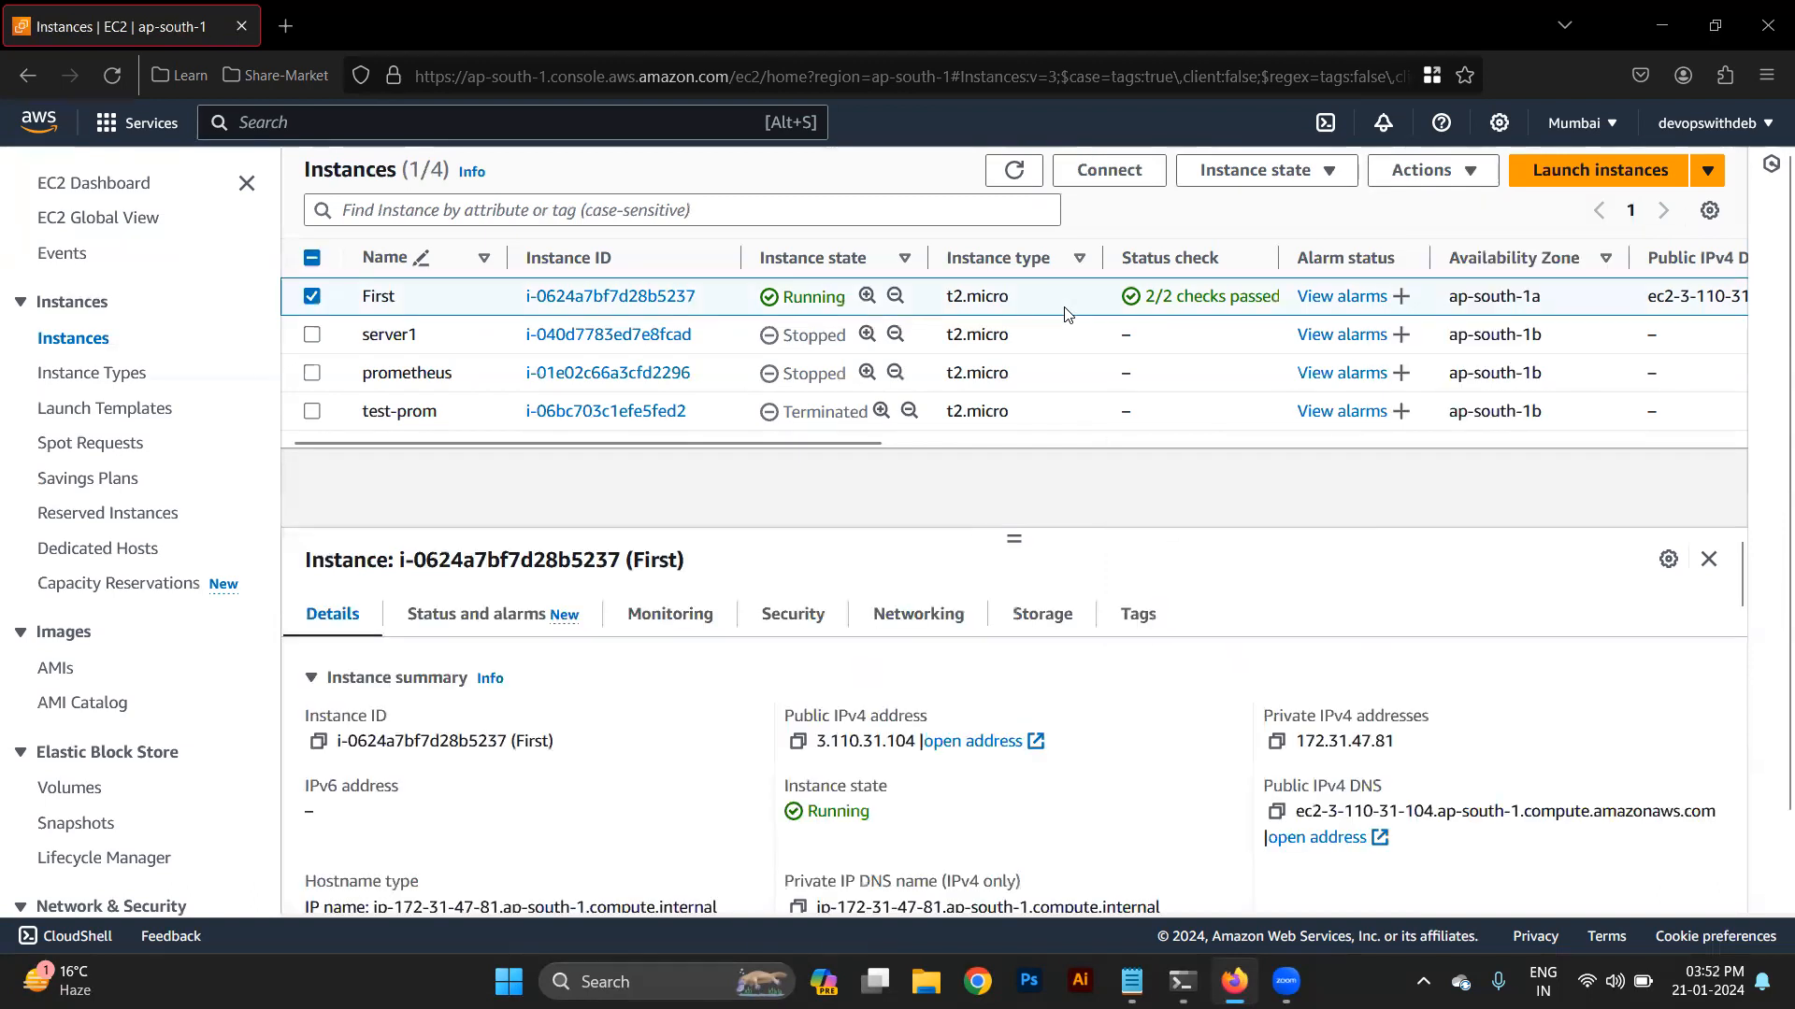
click(1464, 171)
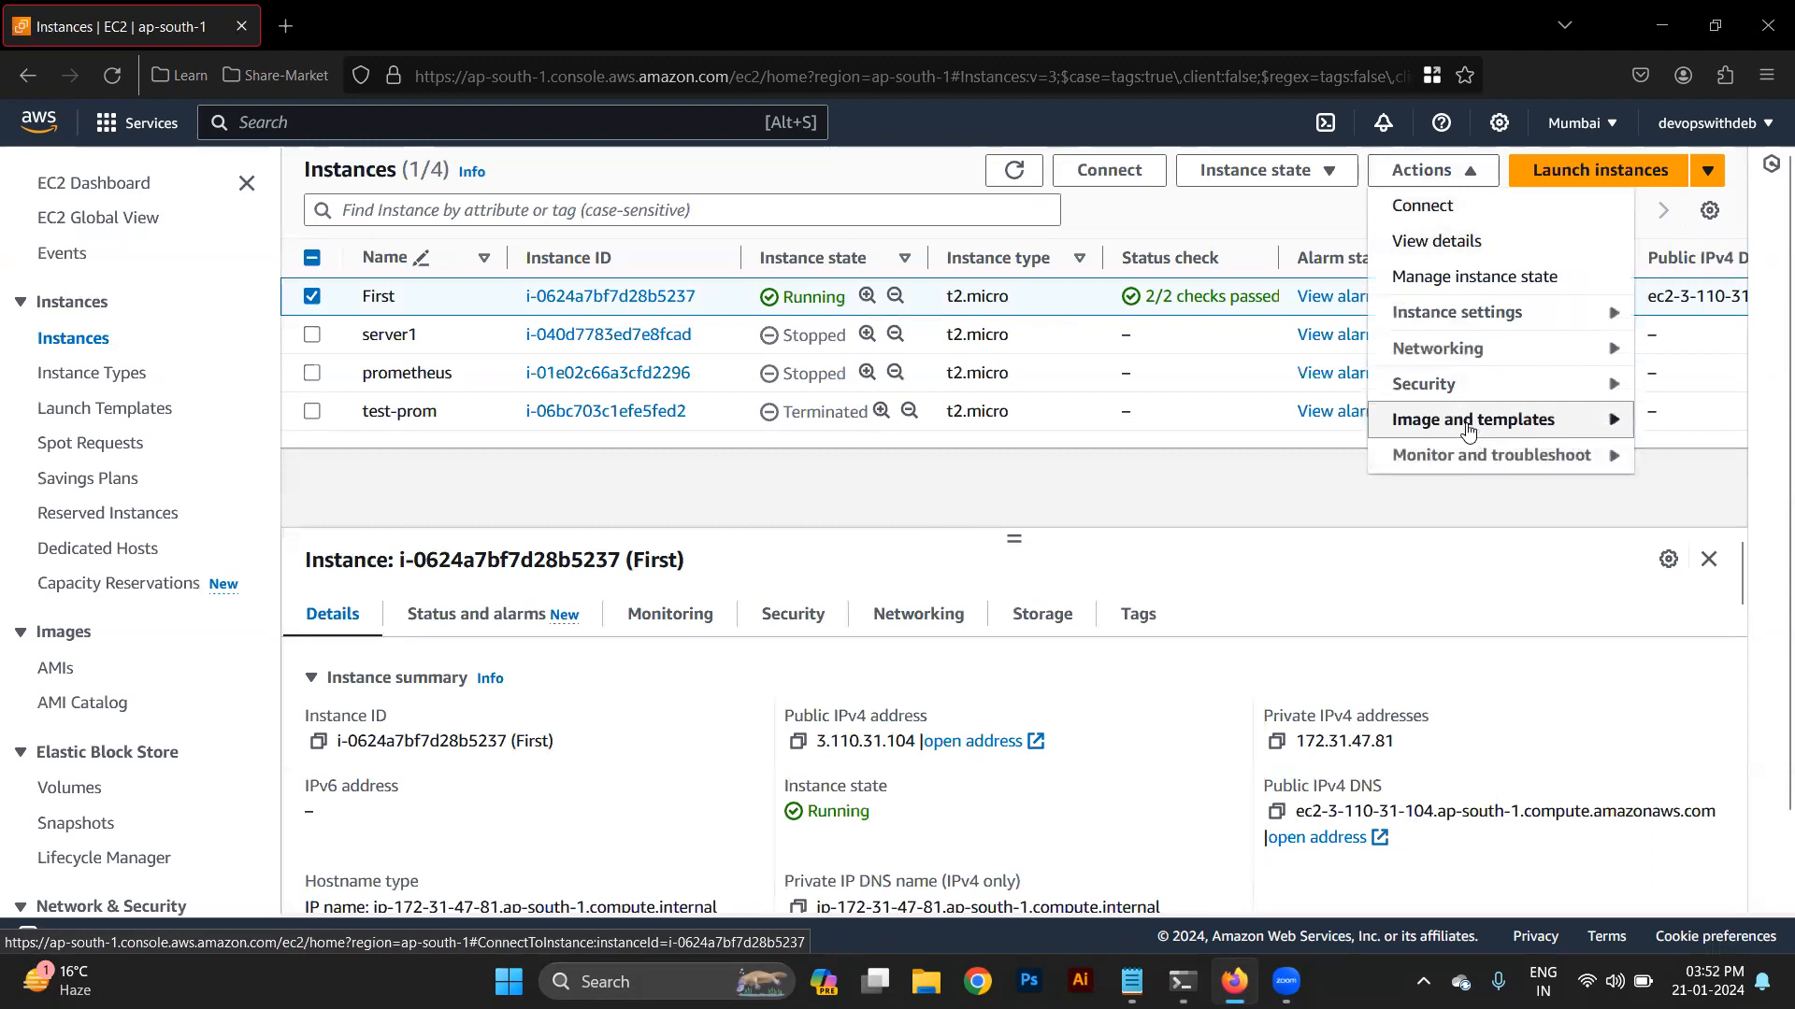
click(838, 465)
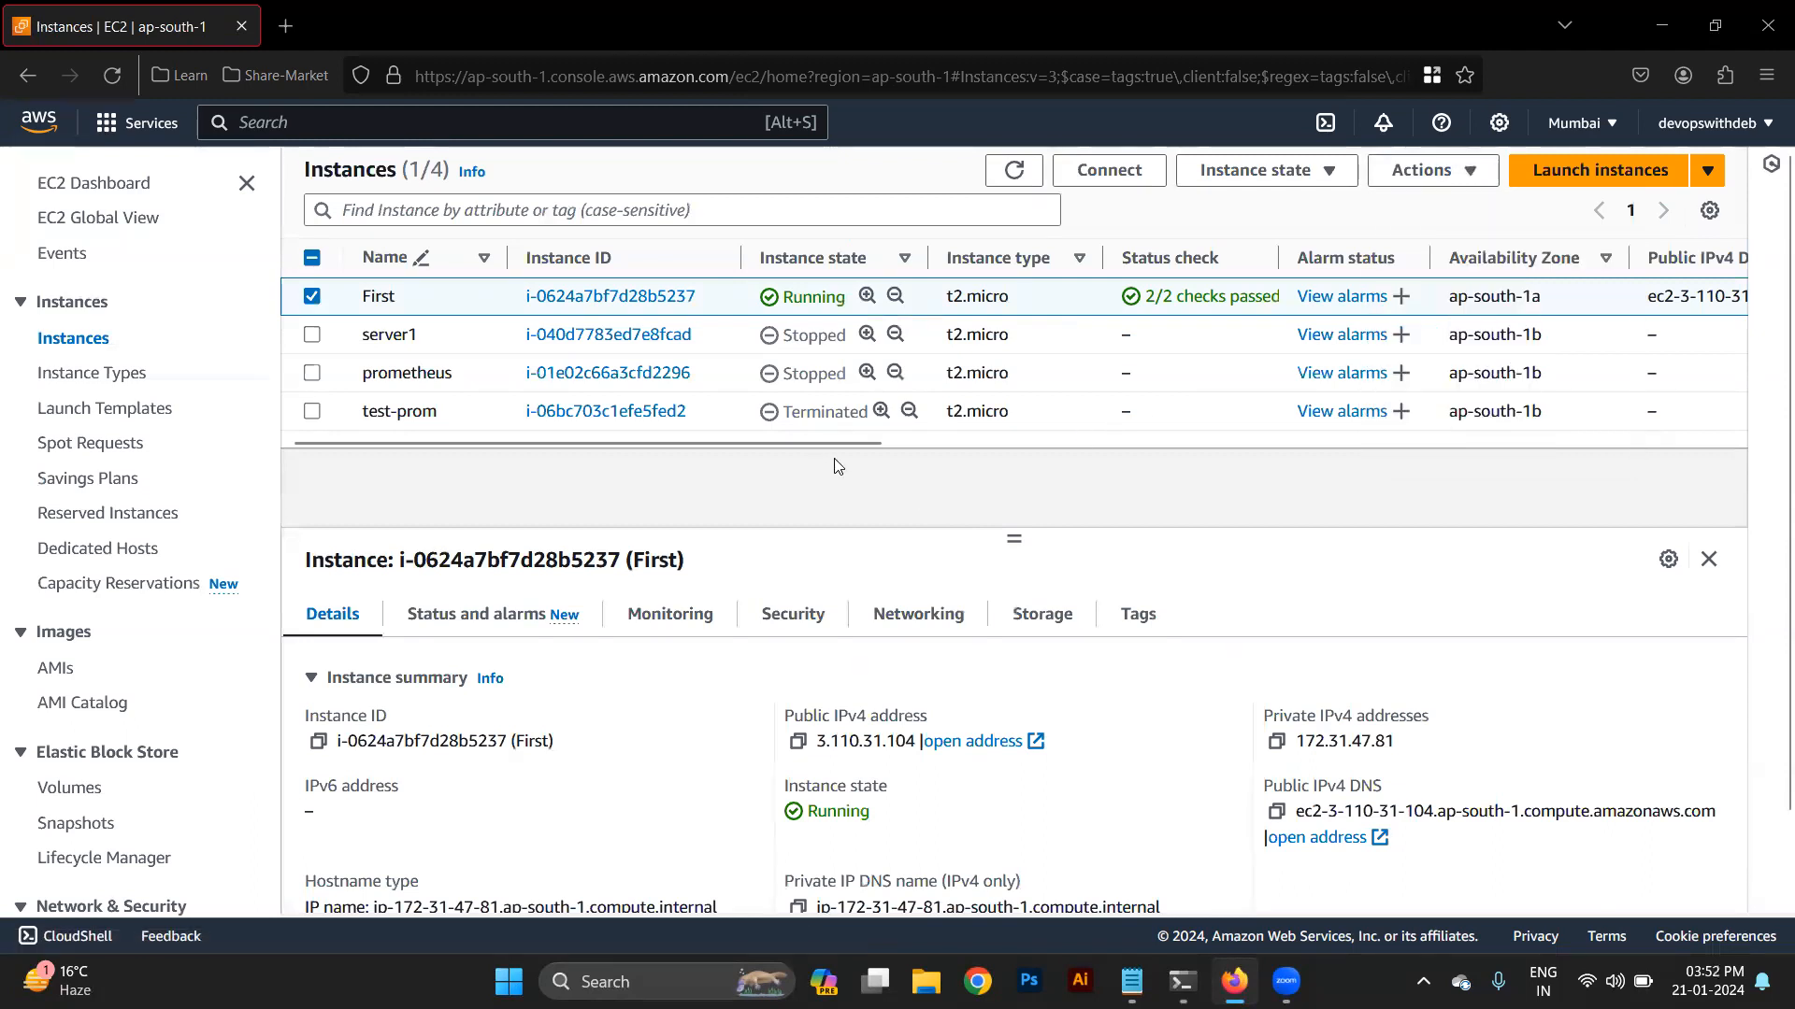
Open the Instance Types page of the EC2 console
click(105, 378)
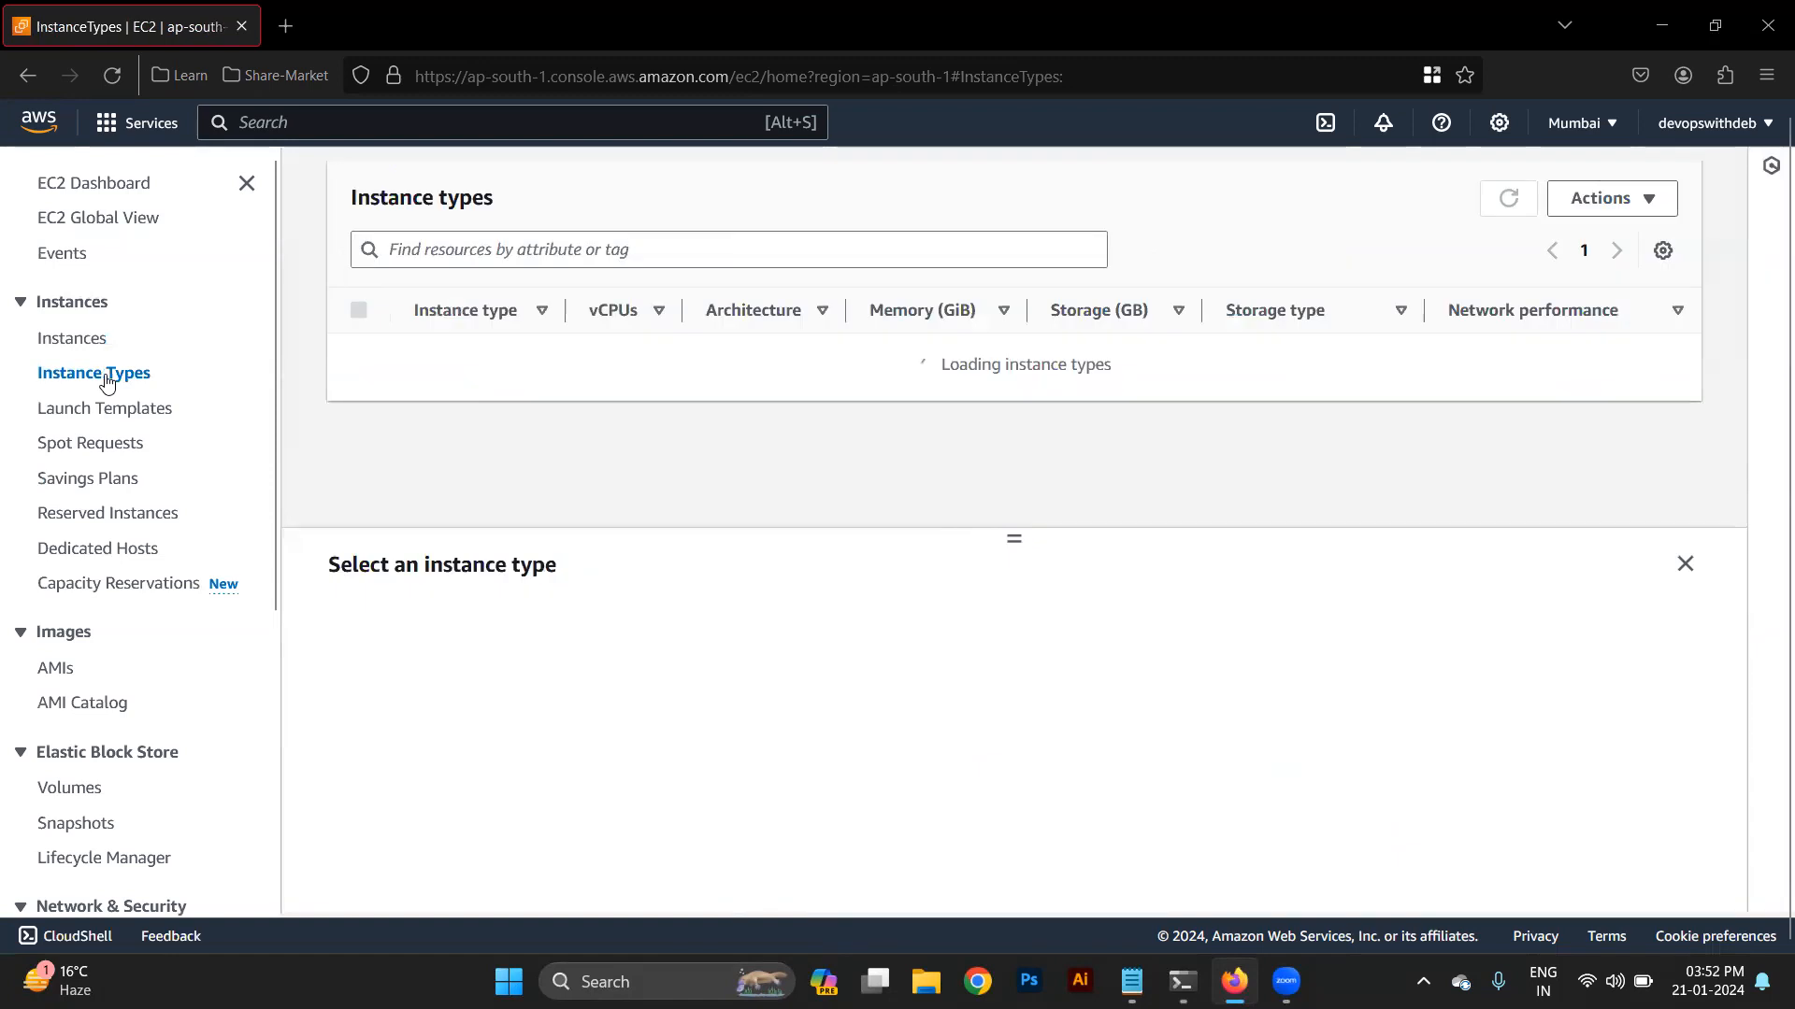